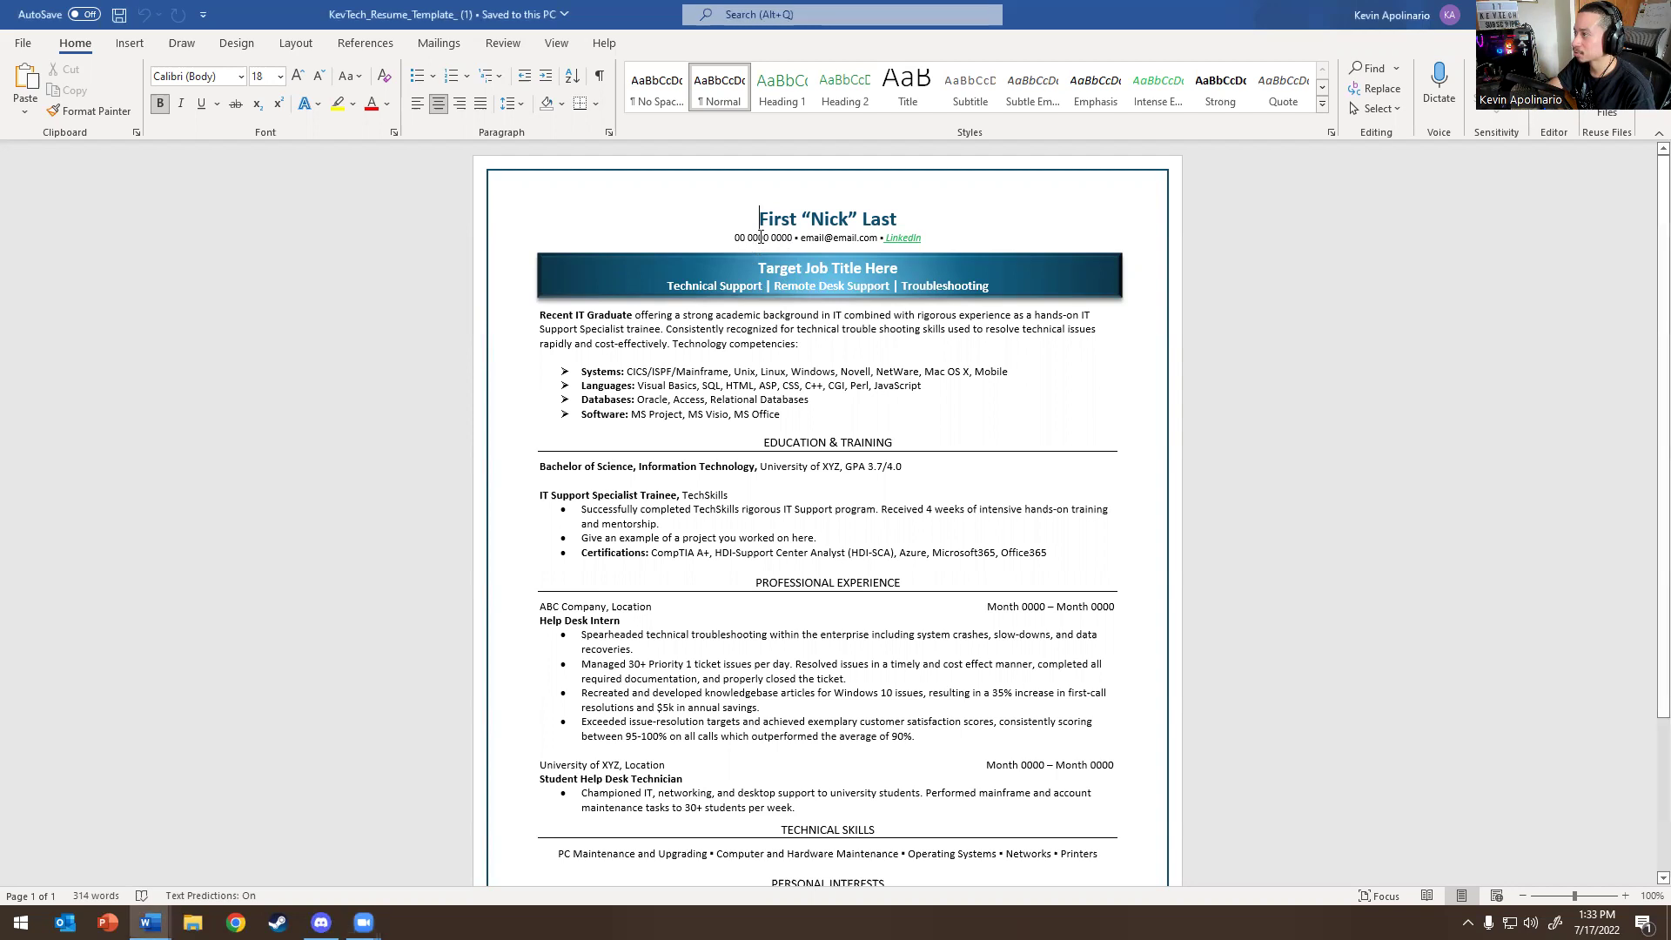
{"action": "left_click", "coordinate": [857, 238]}
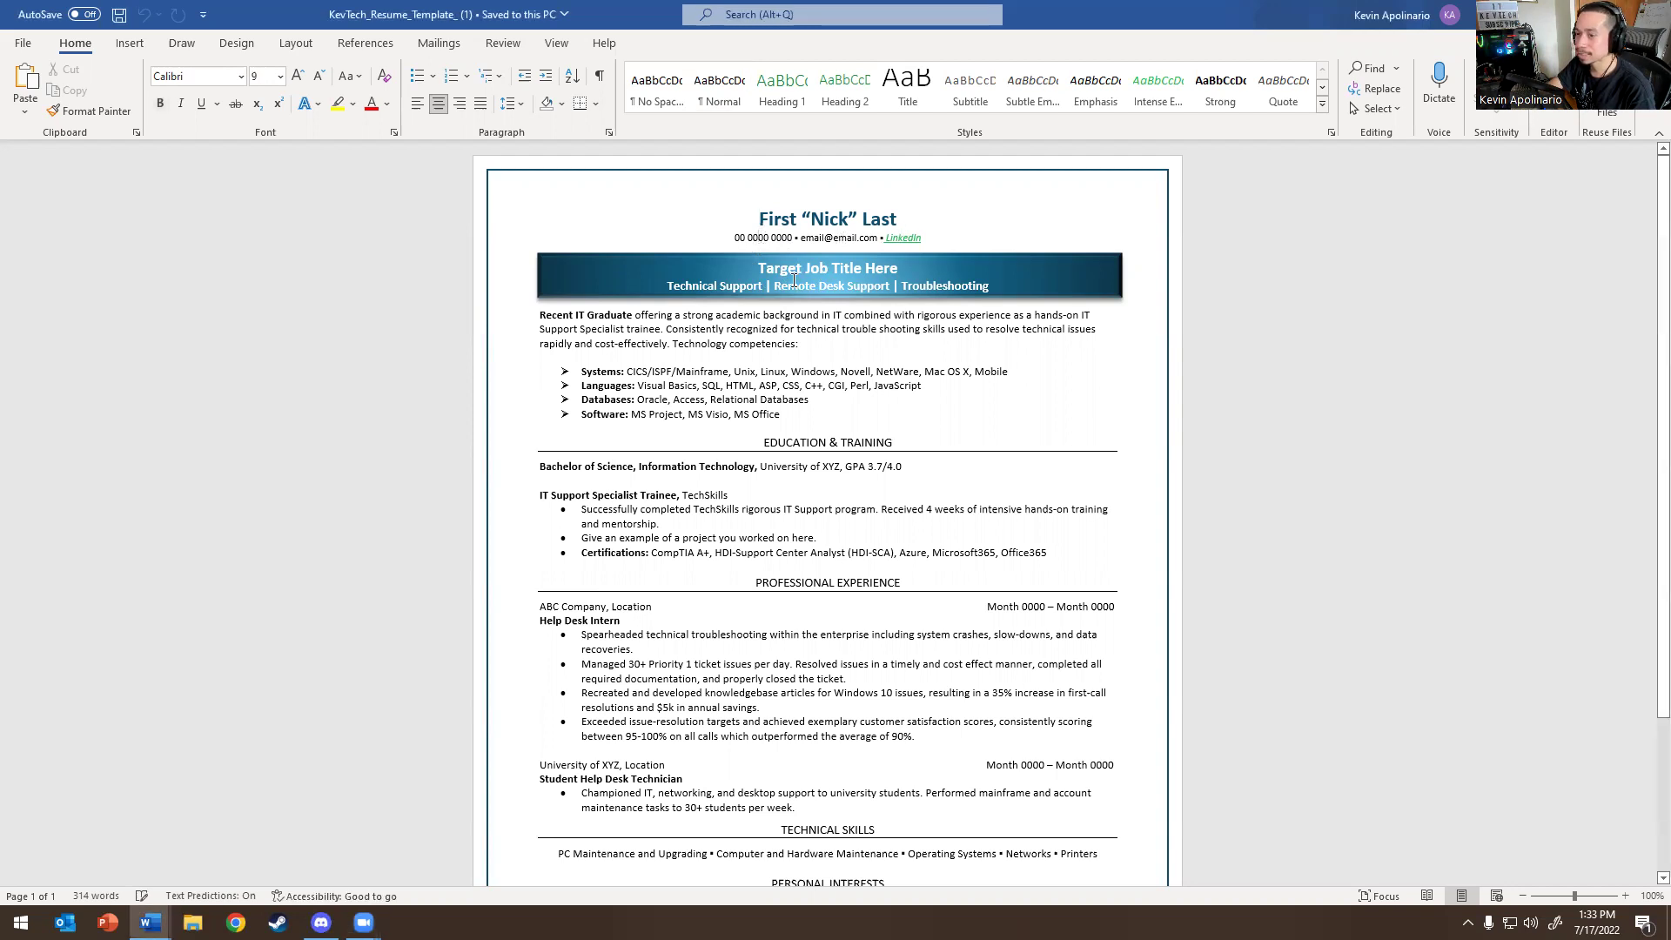
{"action": "scroll", "coordinate": [731, 478], "scroll_direction": "down", "scroll_amount": 2}
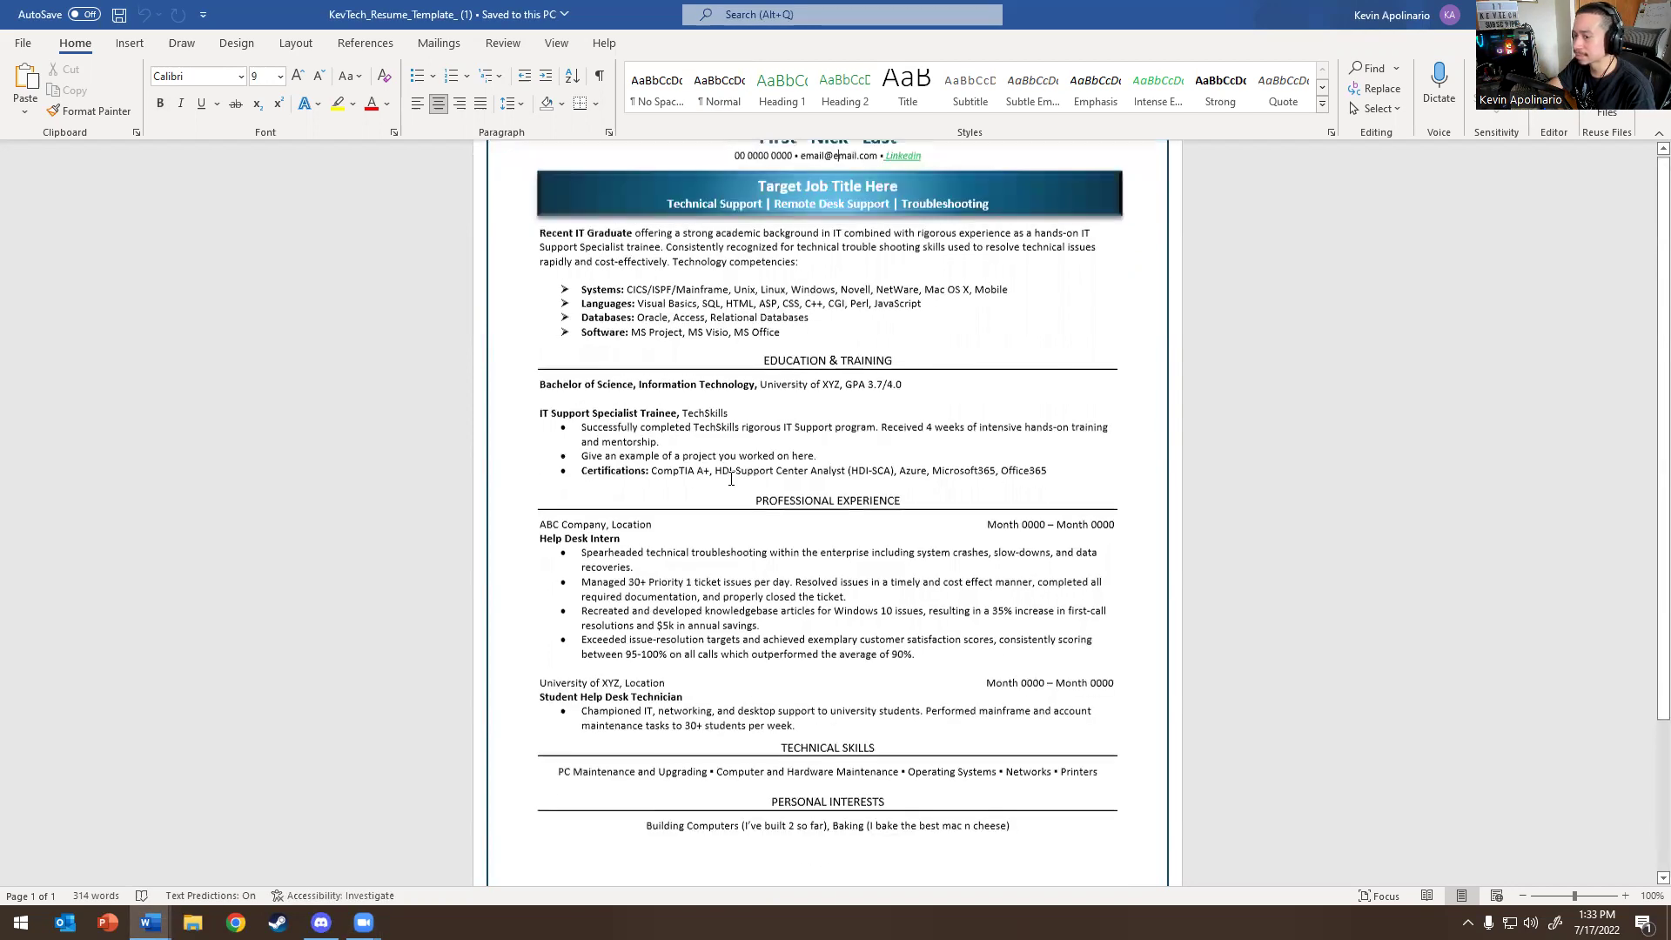
{"action": "scroll", "coordinate": [731, 478], "scroll_direction": "up", "scroll_amount": 2}
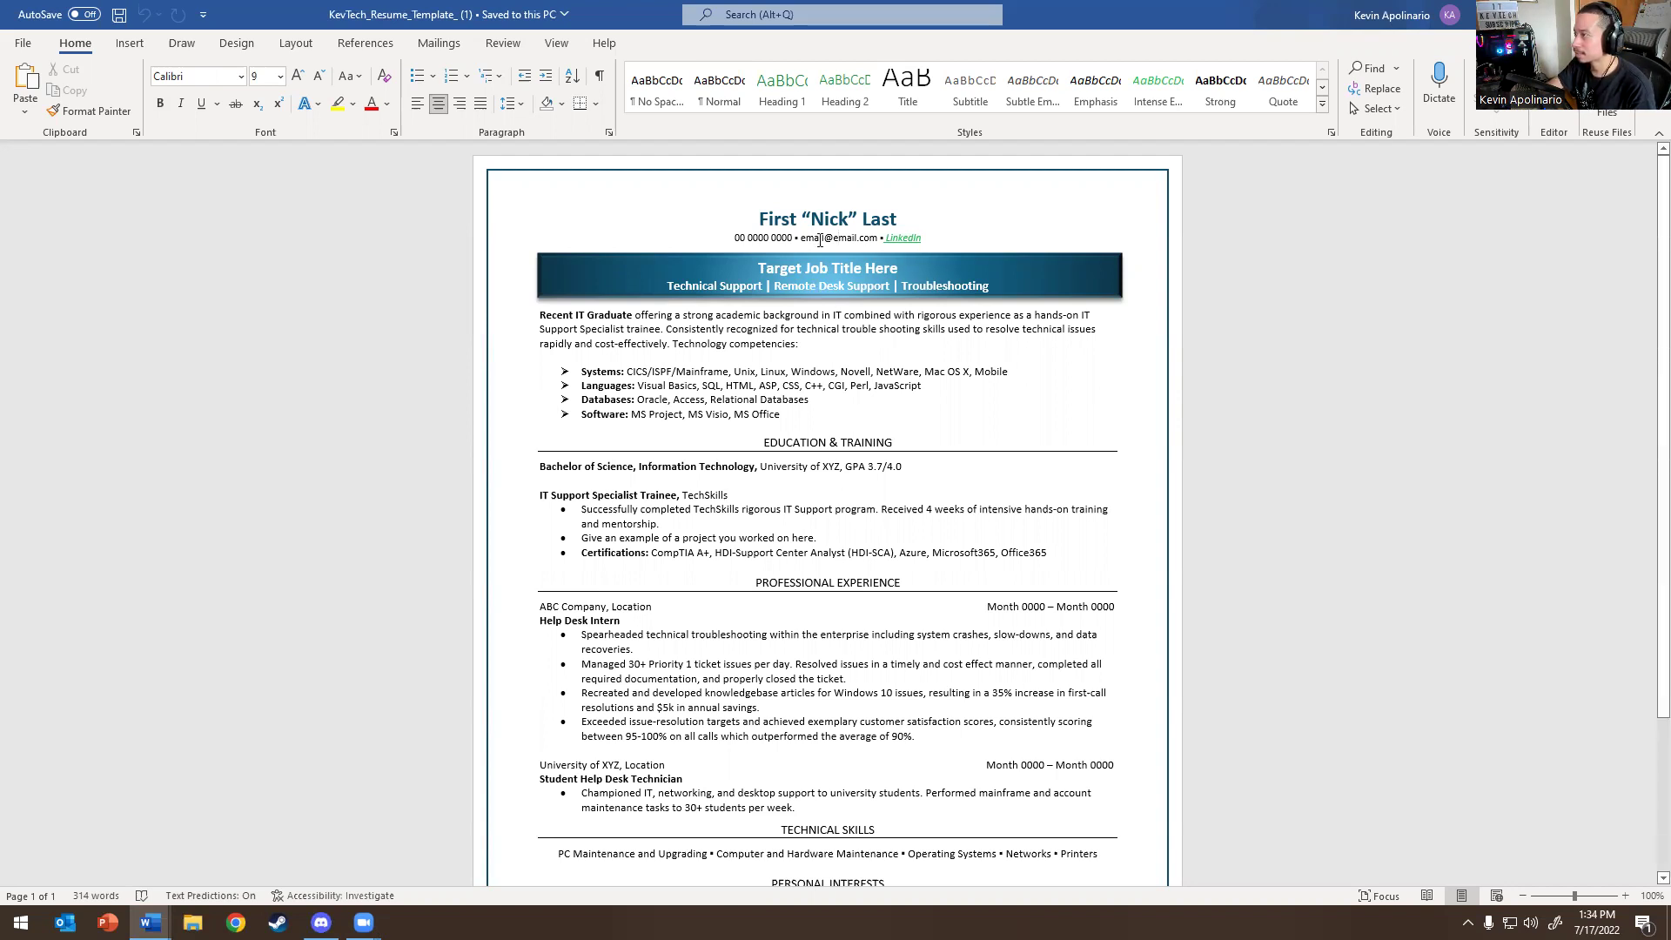
{"action": "left_click_drag", "start_coordinate": [930, 239], "coordinate": [911, 228]}
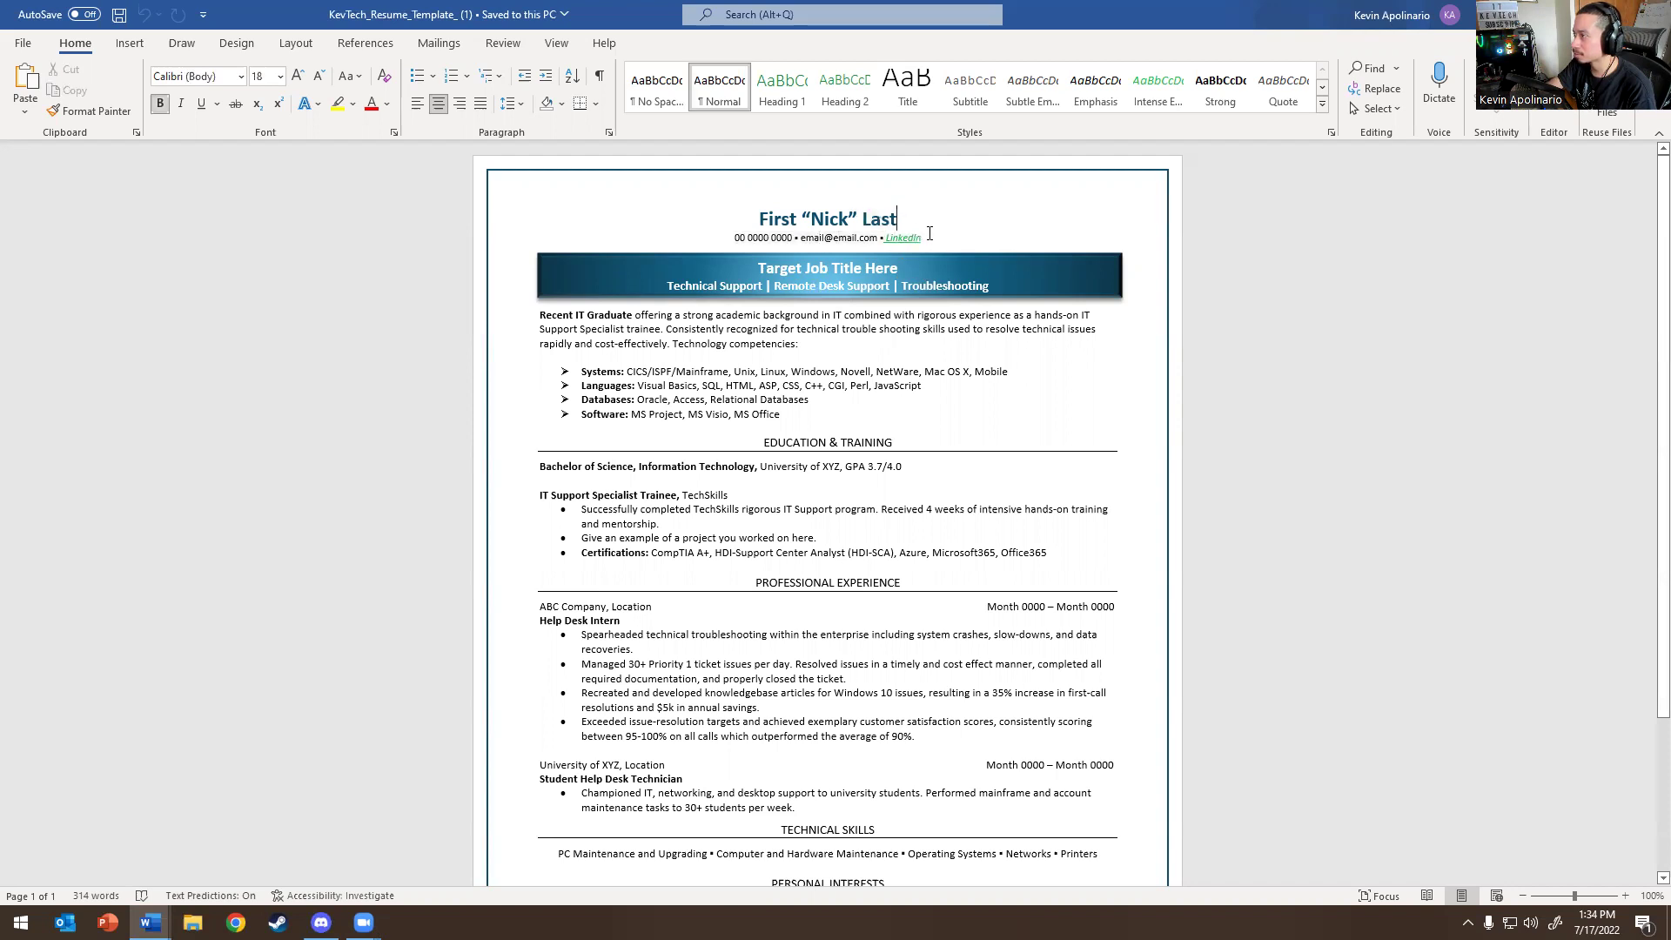
{"action": "left_click", "coordinate": [910, 228]}
{"action": "double_click", "coordinate": [920, 235]}
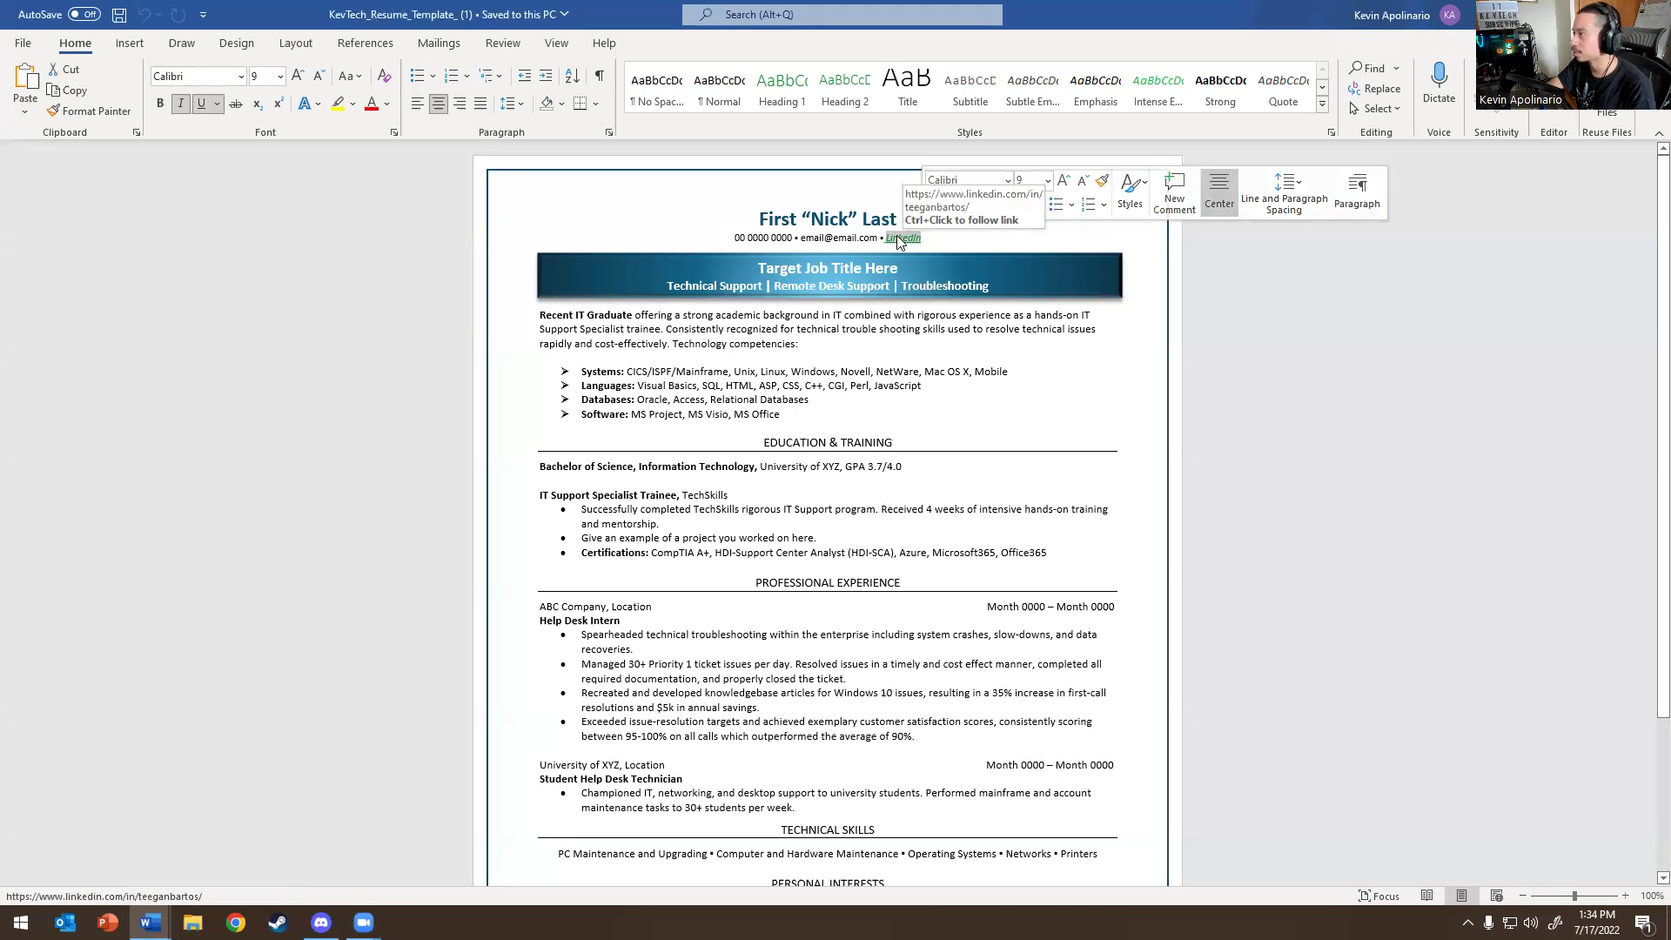
Replace the LinkedIn link's address with the new profile URL copied from Chrome
{"action": "right_click", "coordinate": [898, 241]}
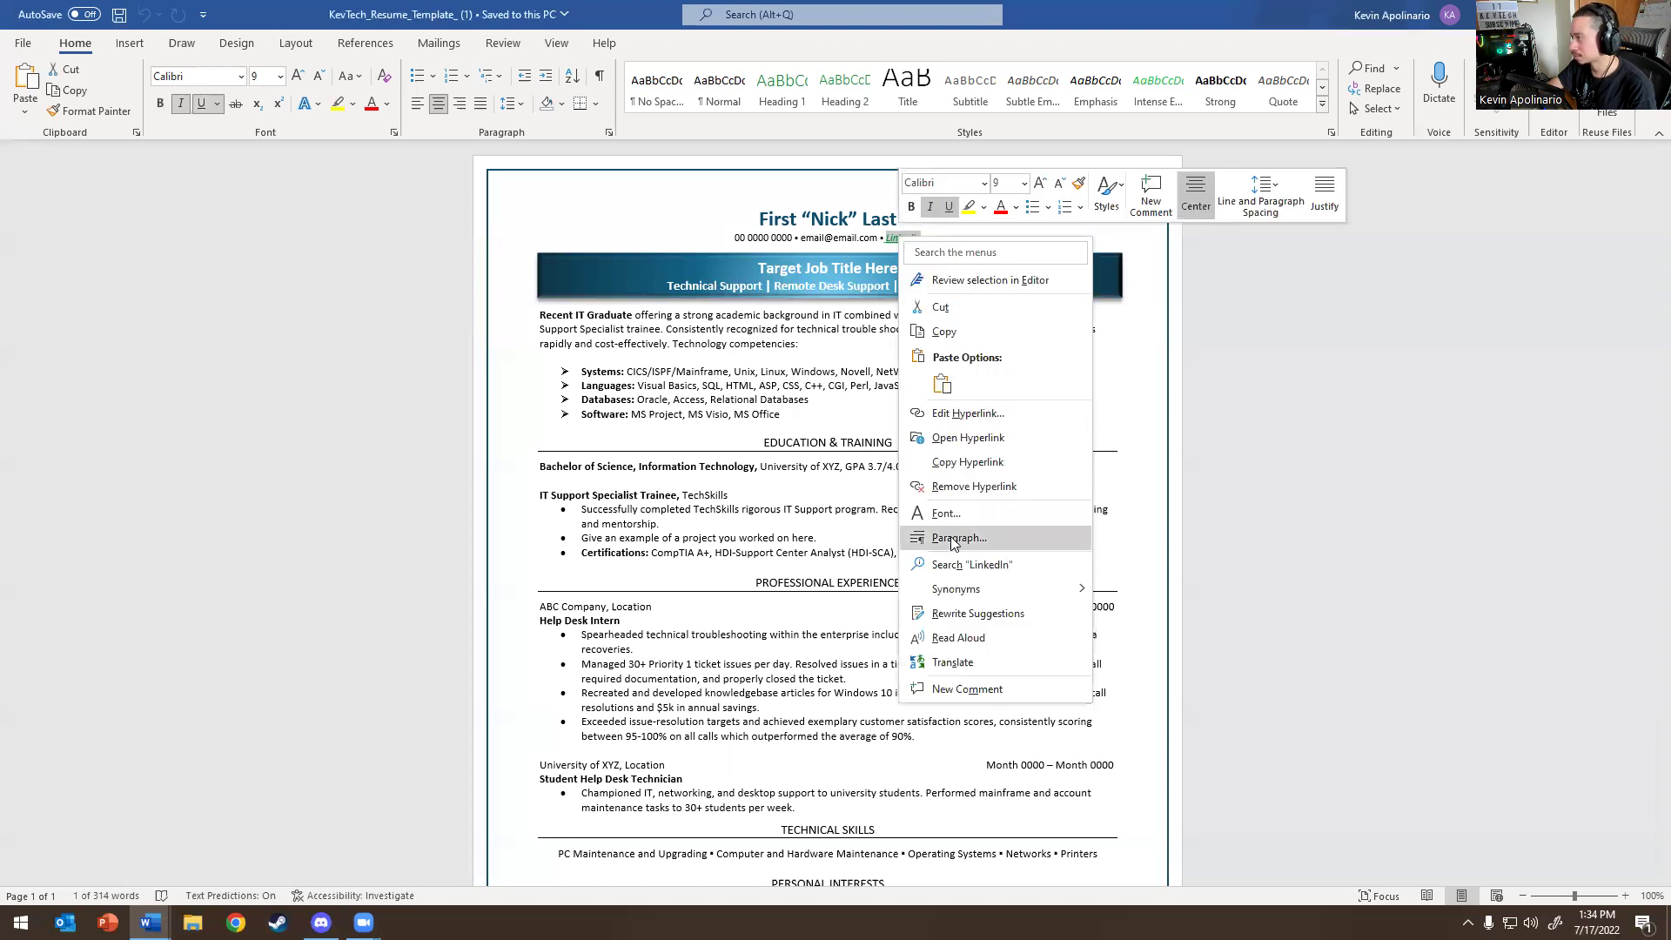
{"action": "left_click", "coordinate": [946, 414]}
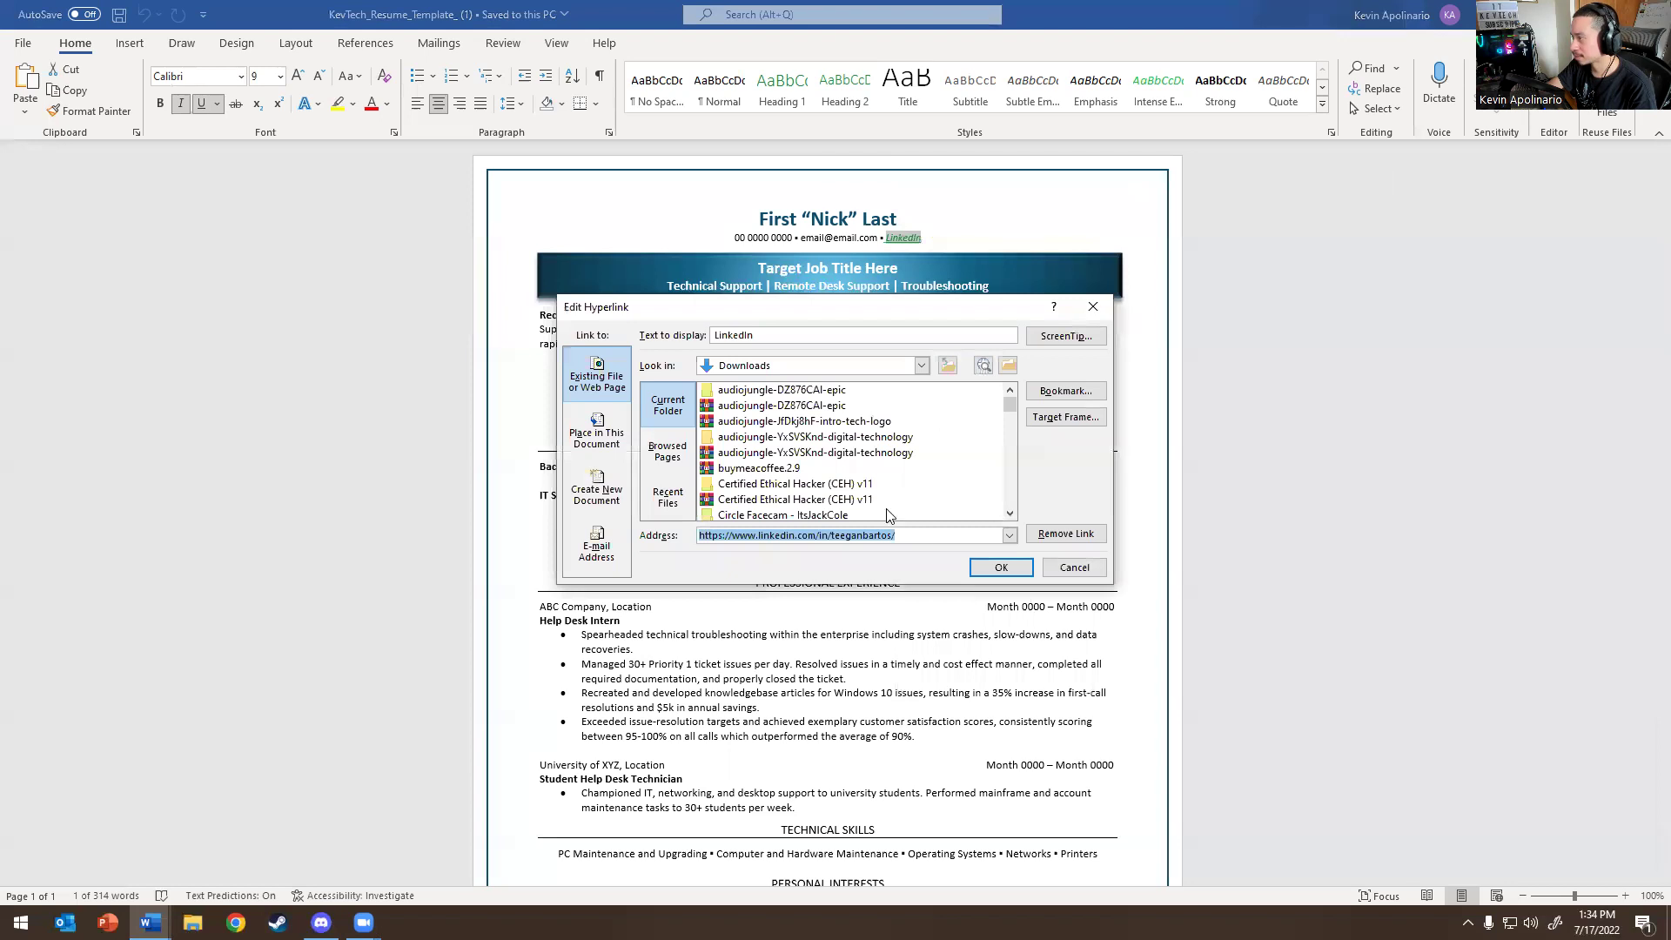
{"action": "left_click_drag", "start_coordinate": [905, 534], "coordinate": [697, 533]}
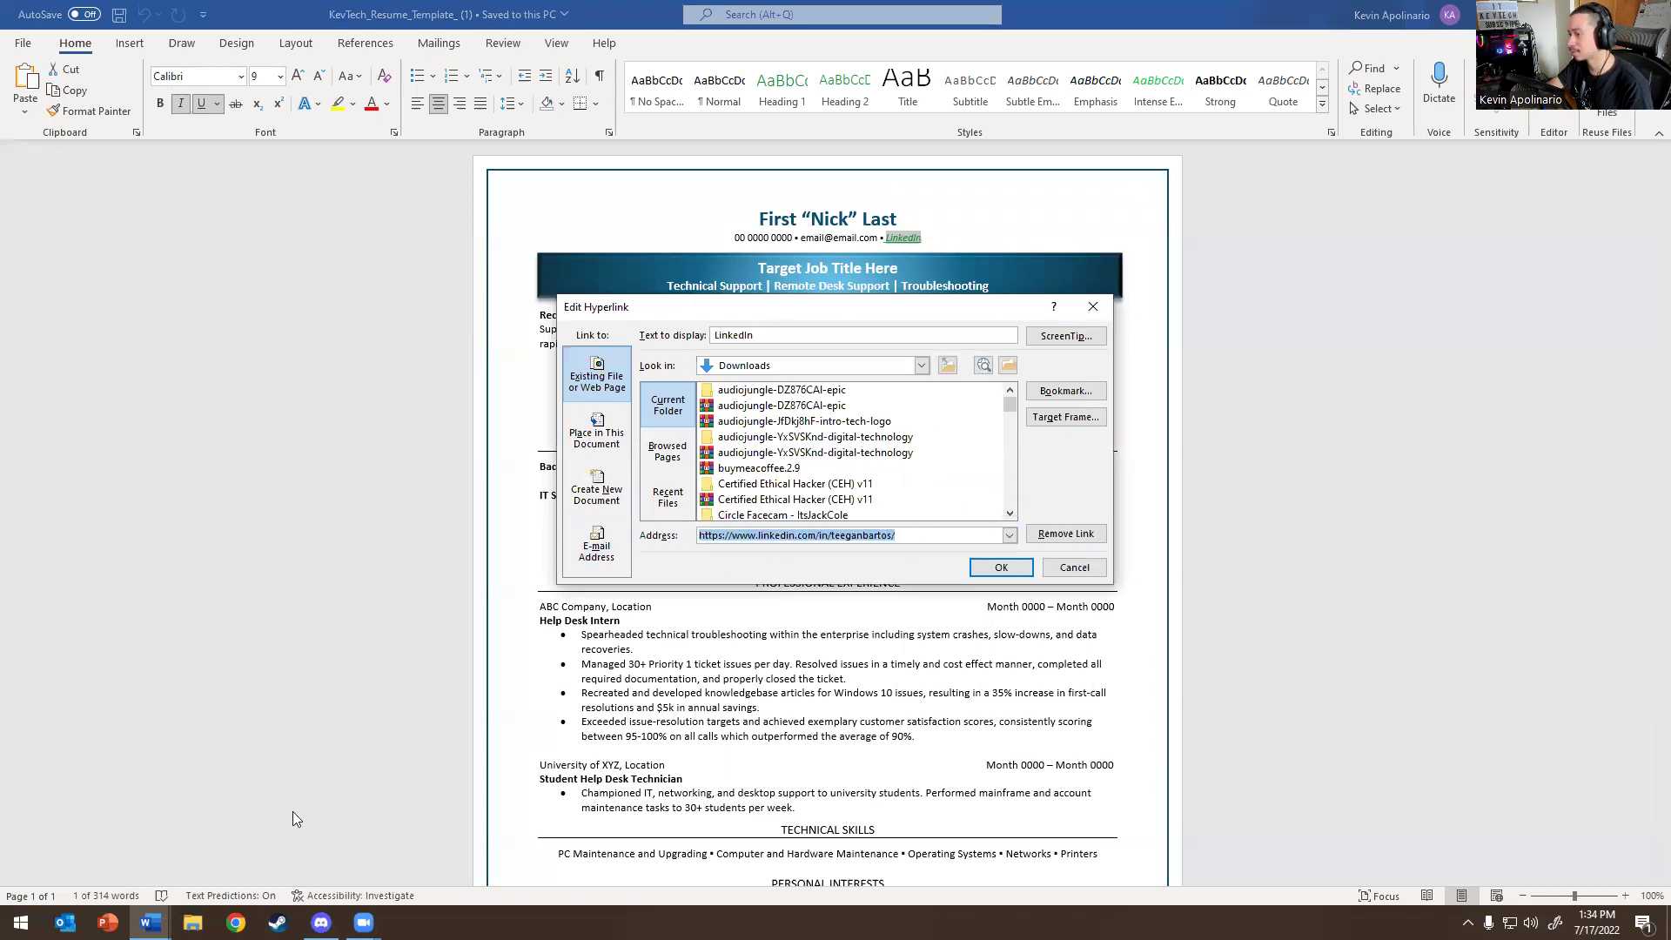
{"action": "left_click", "coordinate": [236, 923]}
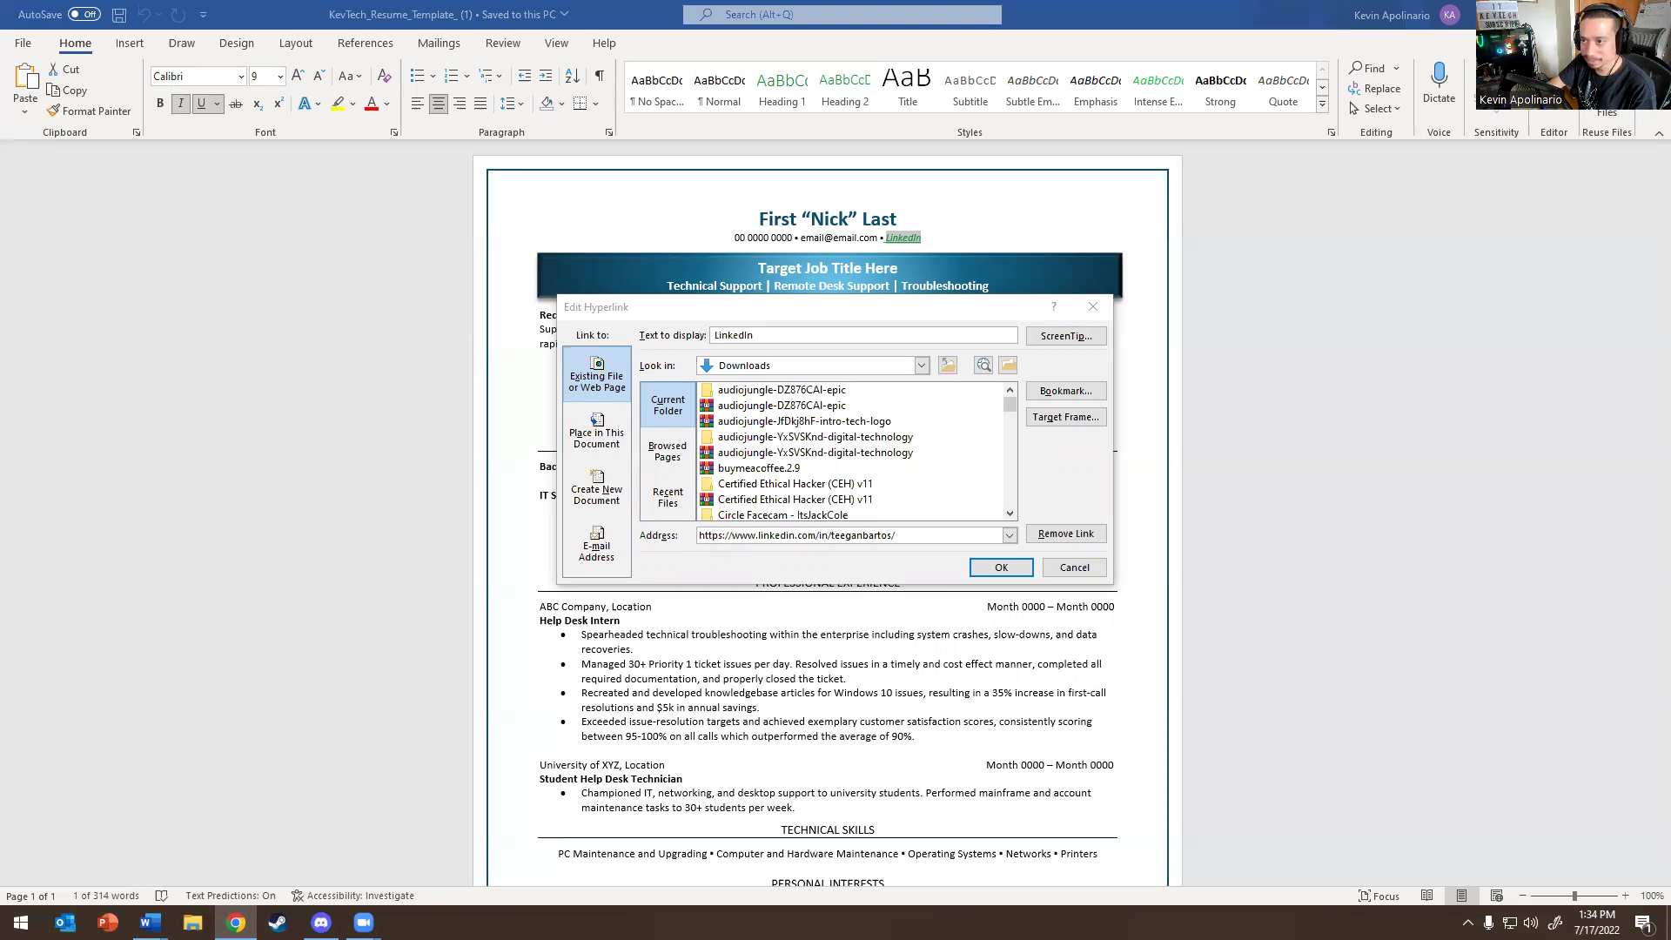
{"action": "key", "text": "alt+Tab"}
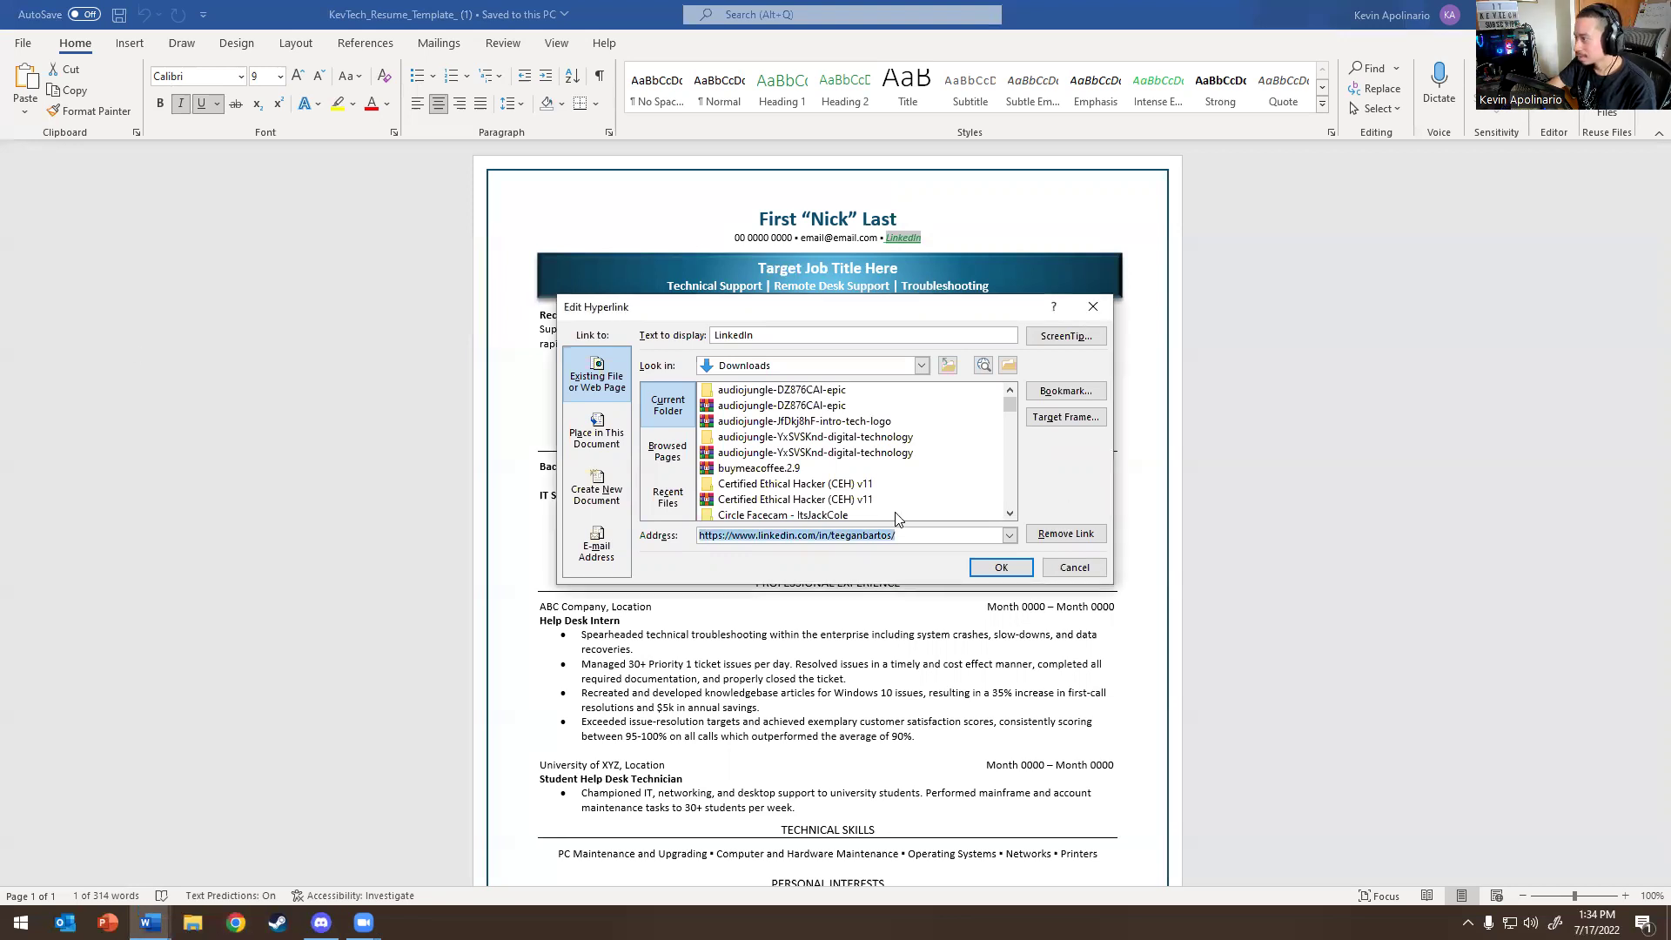
{"action": "type", "text": "https://www.linkedin.com/in/itprofessionalkevinapolinario/"}
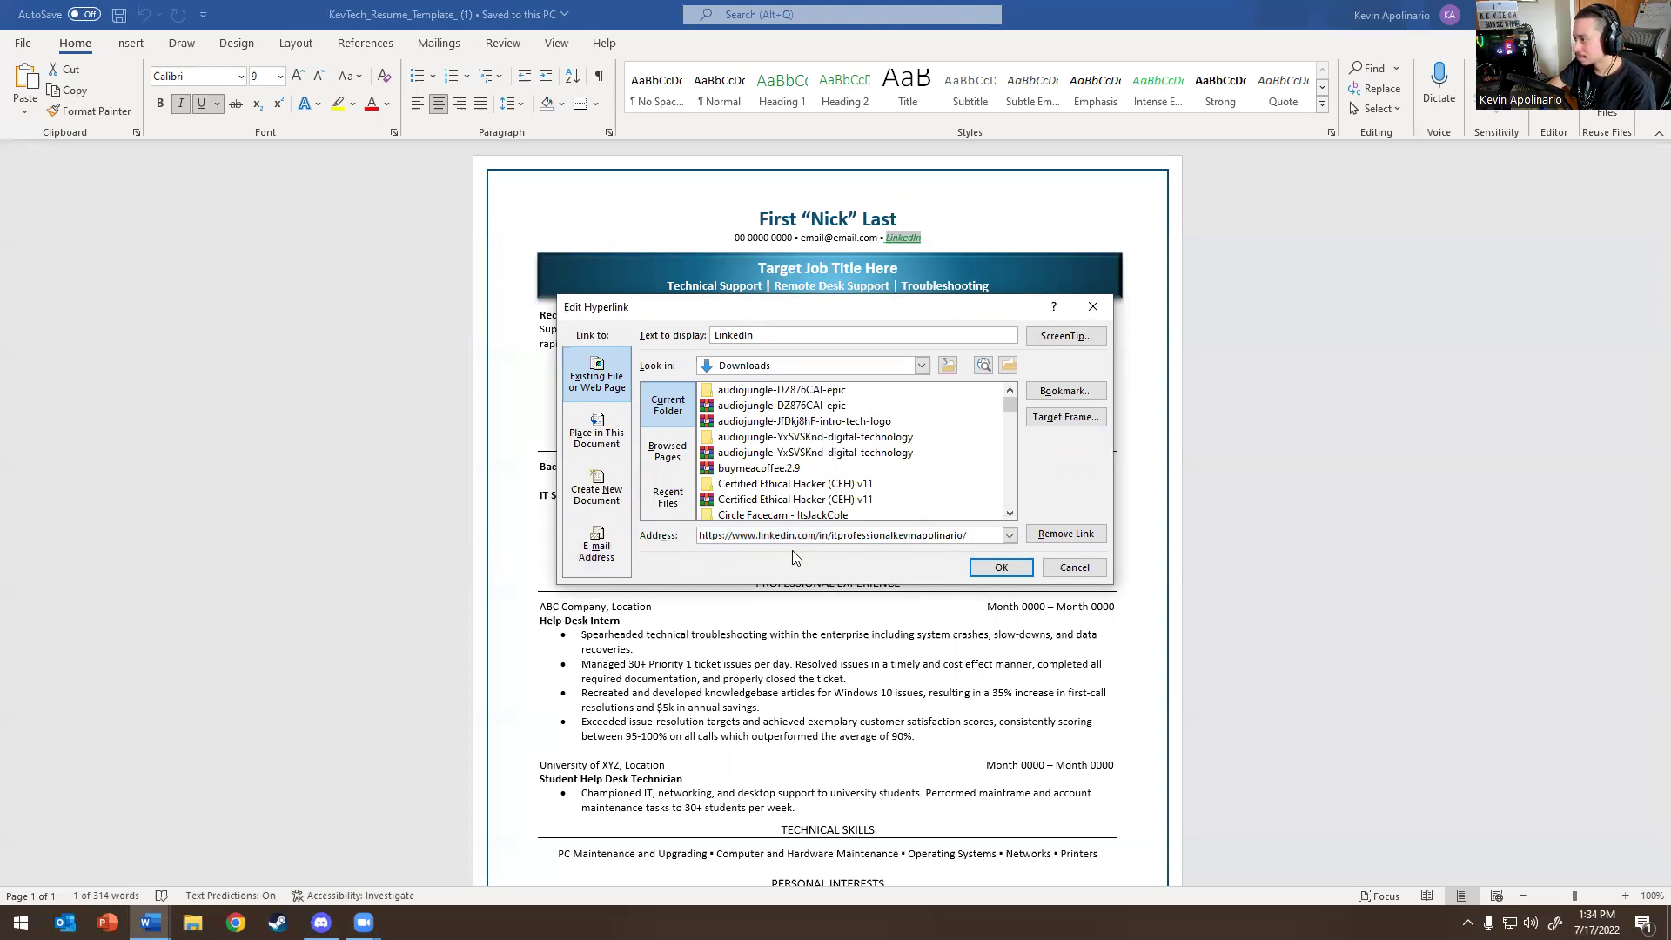
{"action": "left_click", "coordinate": [1001, 567]}
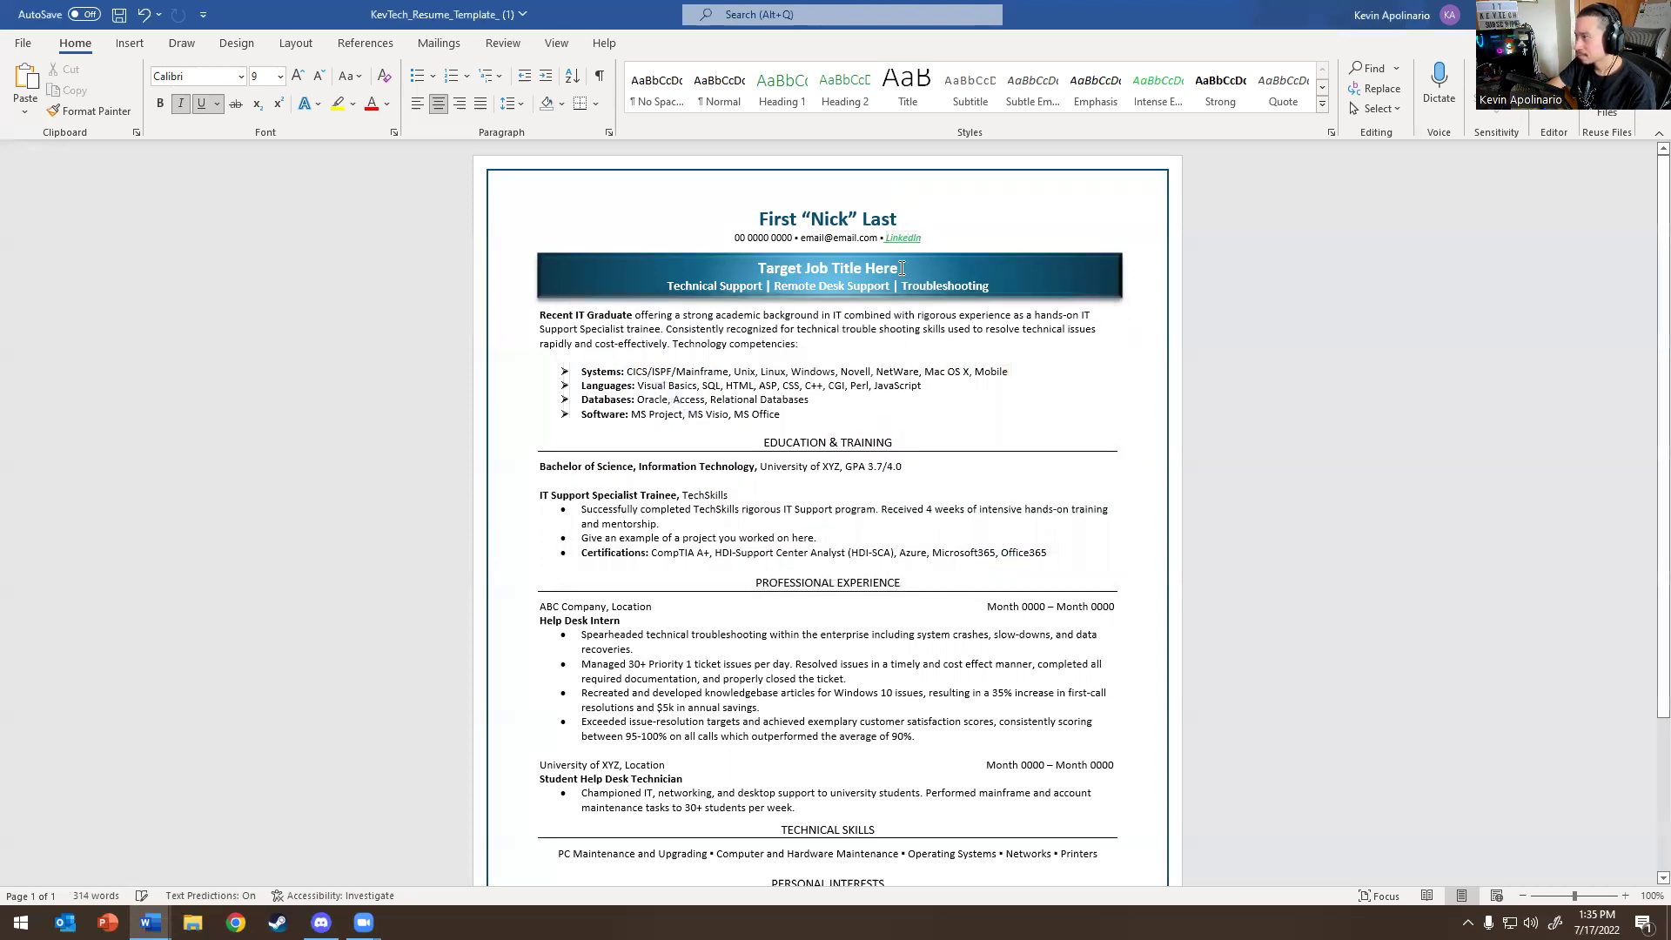
{"action": "mouse_move", "coordinate": [901, 233]}
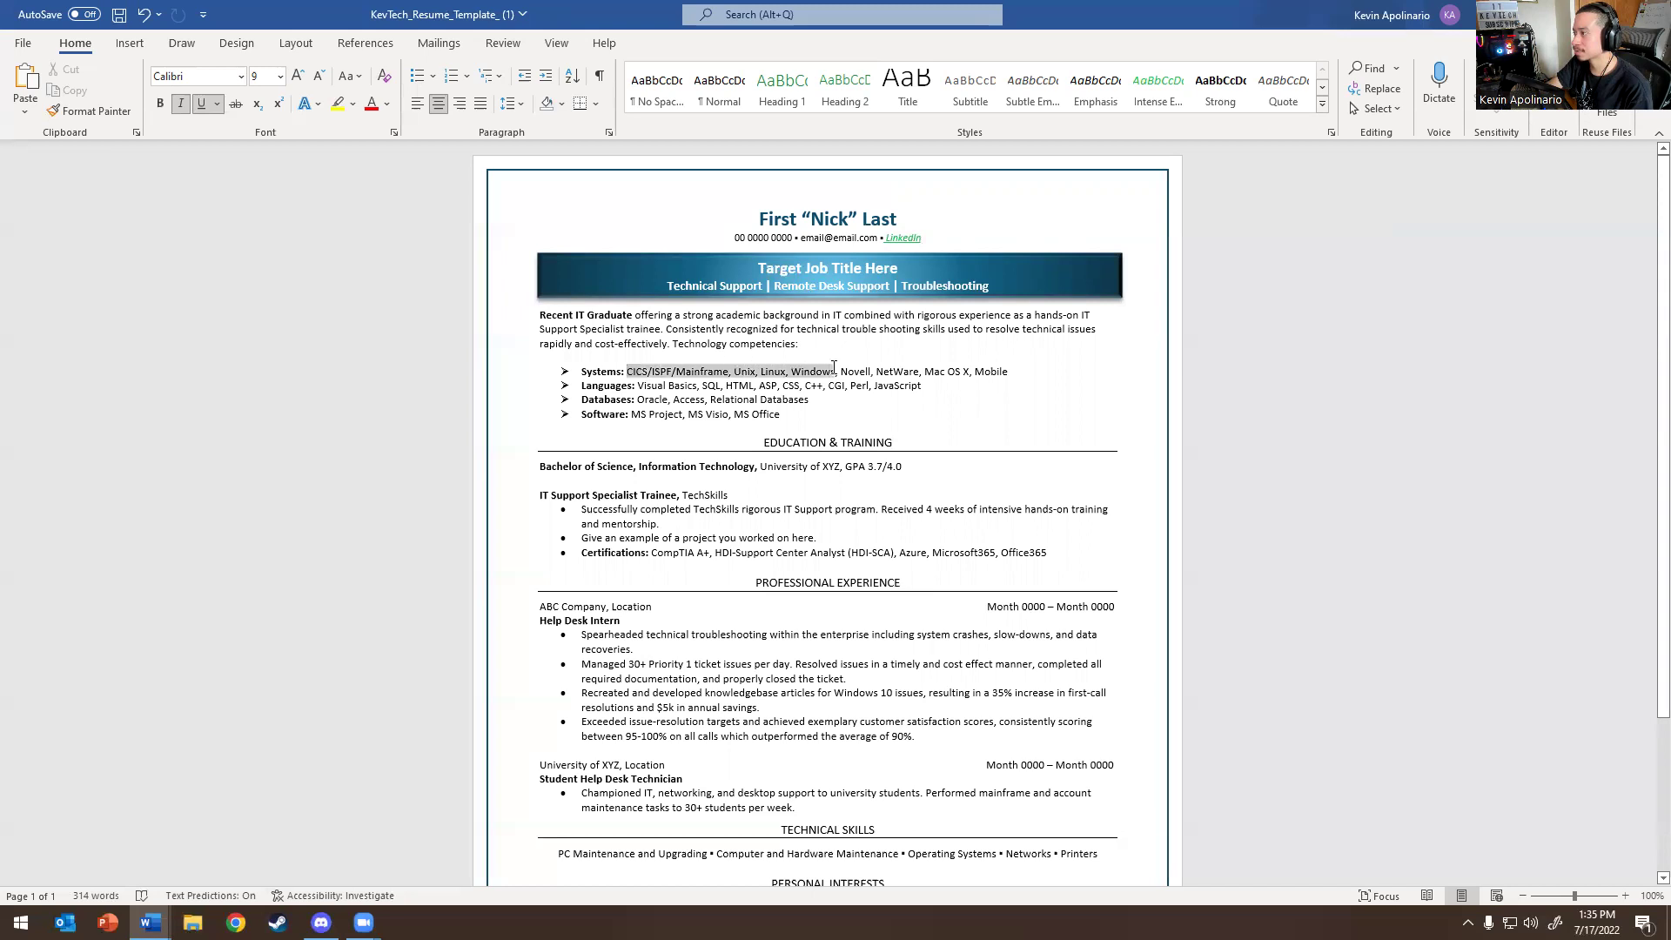
{"action": "left_click", "coordinate": [747, 372]}
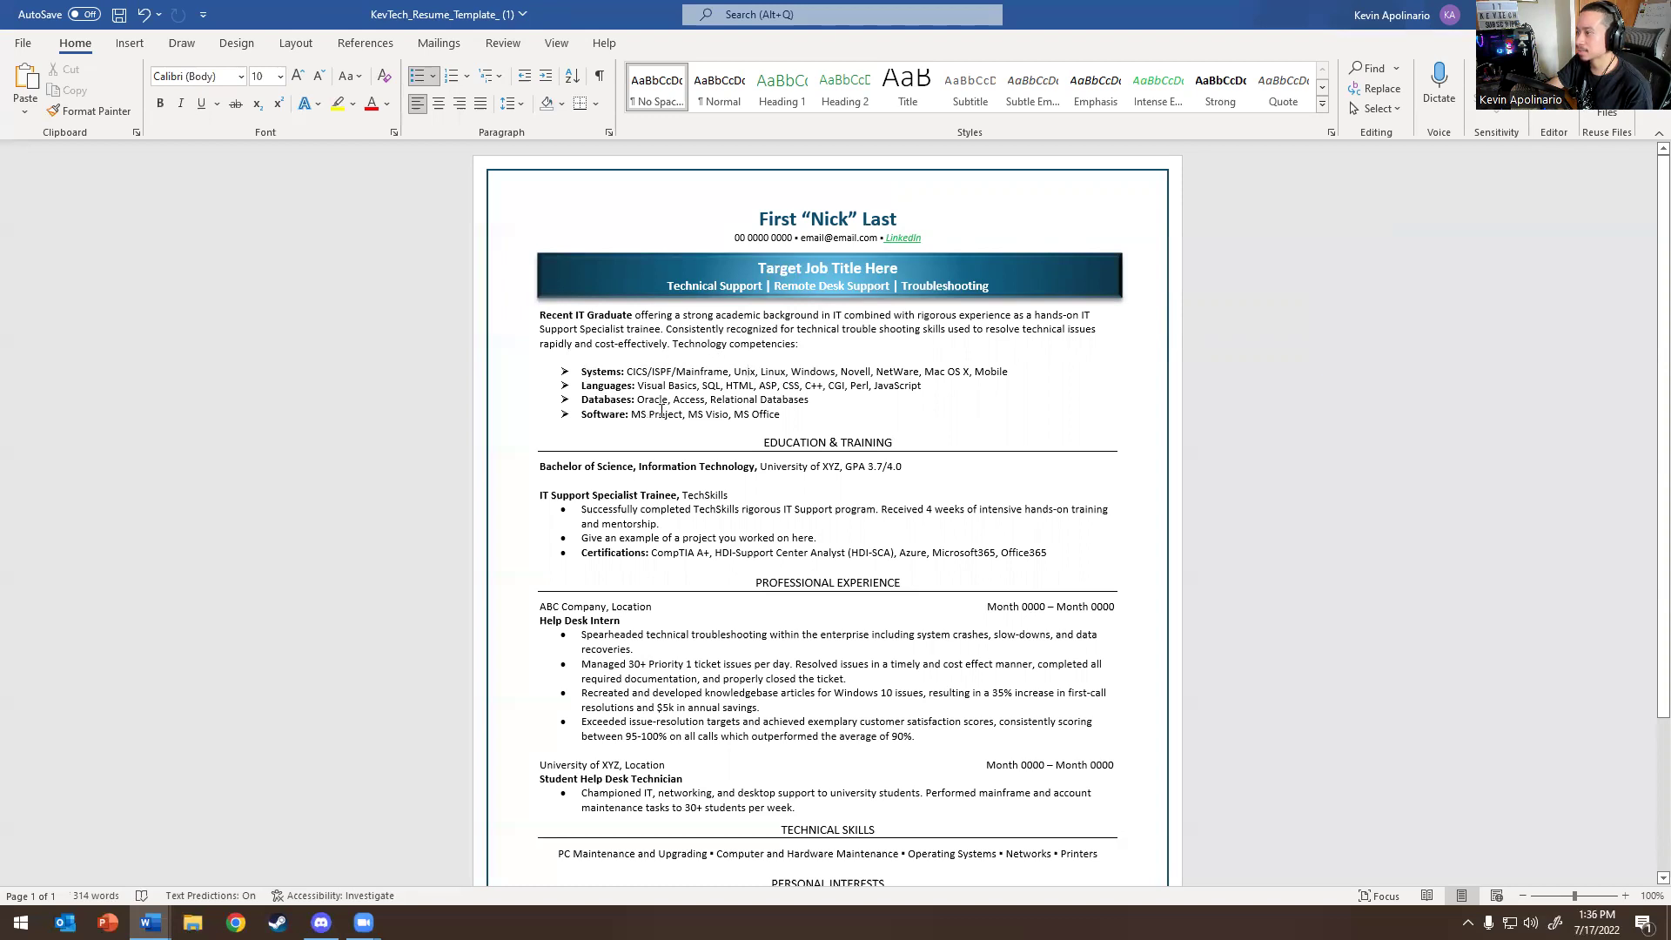
{"action": "left_click_drag", "start_coordinate": [762, 416], "coordinate": [600, 385]}
{"action": "left_click", "coordinate": [692, 400]}
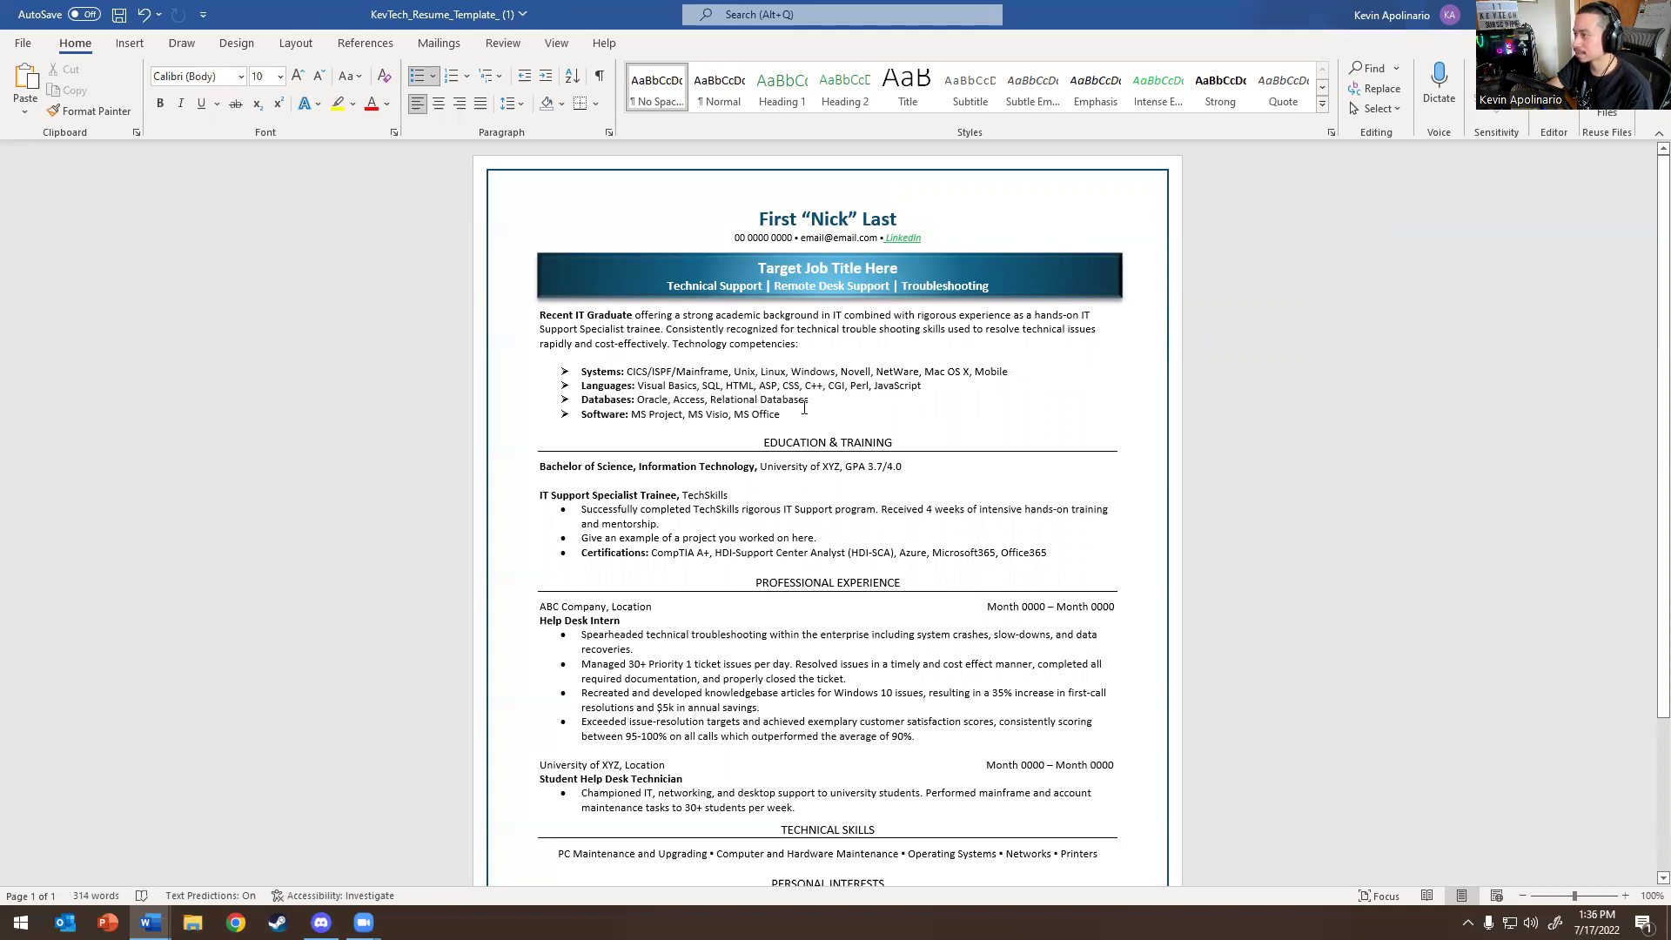
{"action": "mouse_move", "coordinate": [804, 407]}
{"action": "left_mouse_down"}
{"action": "mouse_move", "coordinate": [610, 400]}
{"action": "mouse_move", "coordinate": [600, 386]}
{"action": "mouse_move", "coordinate": [779, 388]}
{"action": "left_mouse_up"}
{"action": "left_click", "coordinate": [695, 399]}
{"action": "left_click", "coordinate": [679, 399]}
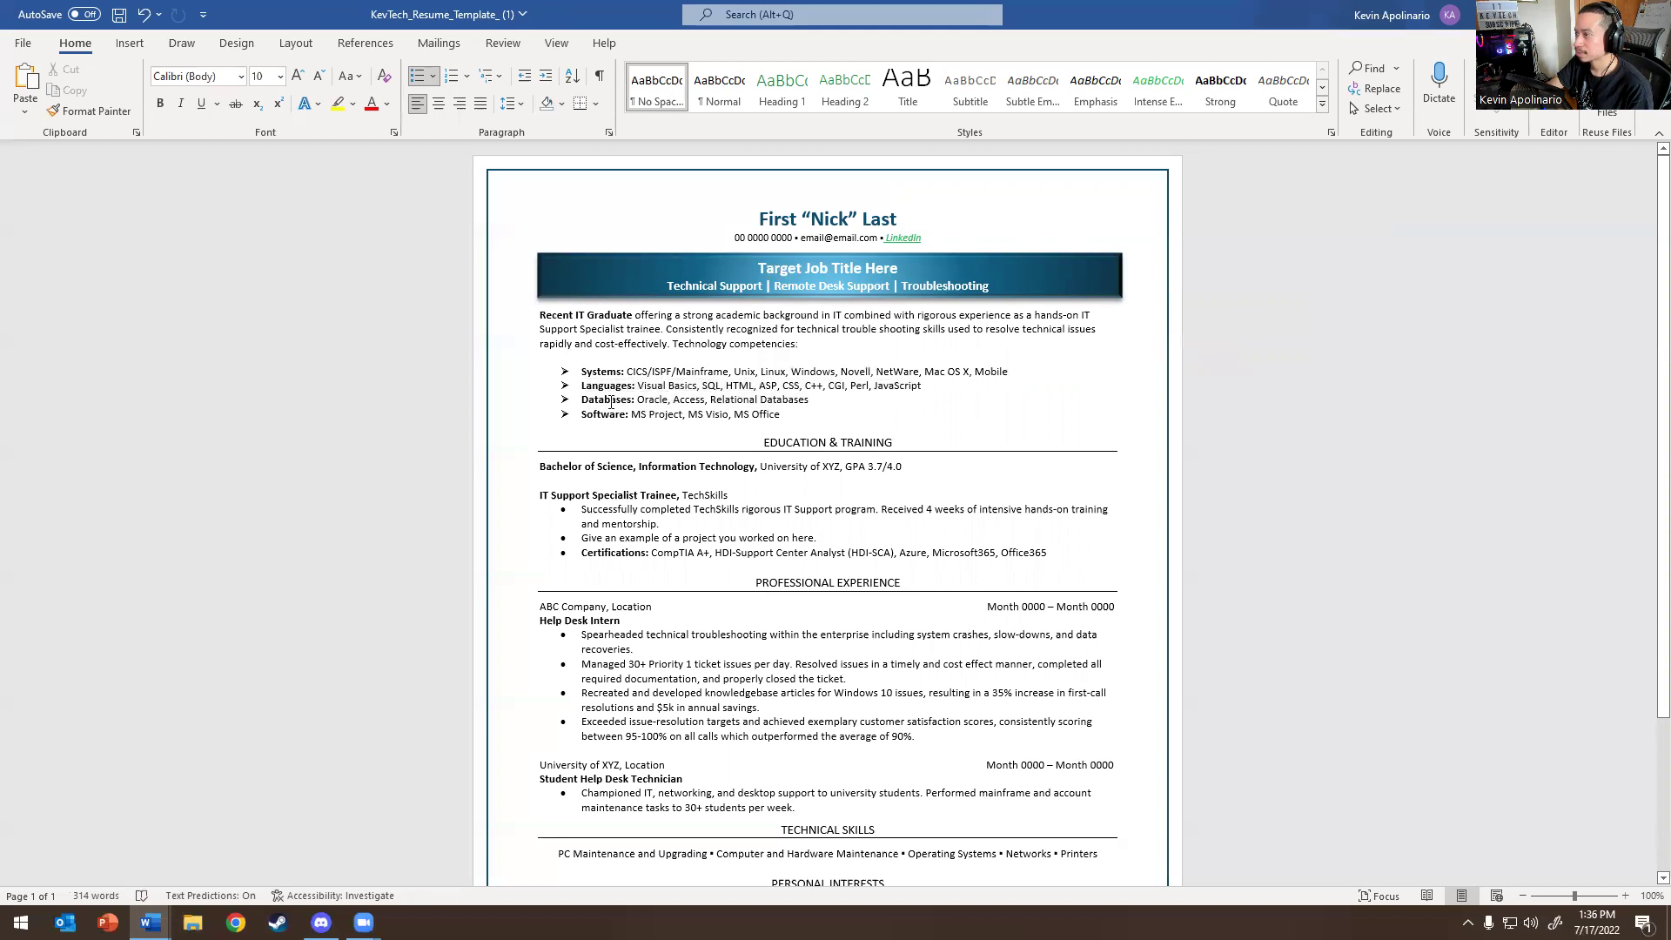
{"action": "mouse_move", "coordinate": [611, 402]}
{"action": "left_mouse_down"}
{"action": "mouse_move", "coordinate": [813, 401]}
{"action": "mouse_move", "coordinate": [582, 415]}
{"action": "left_mouse_up"}
{"action": "left_click", "coordinate": [783, 402]}
{"action": "left_click", "coordinate": [609, 414]}
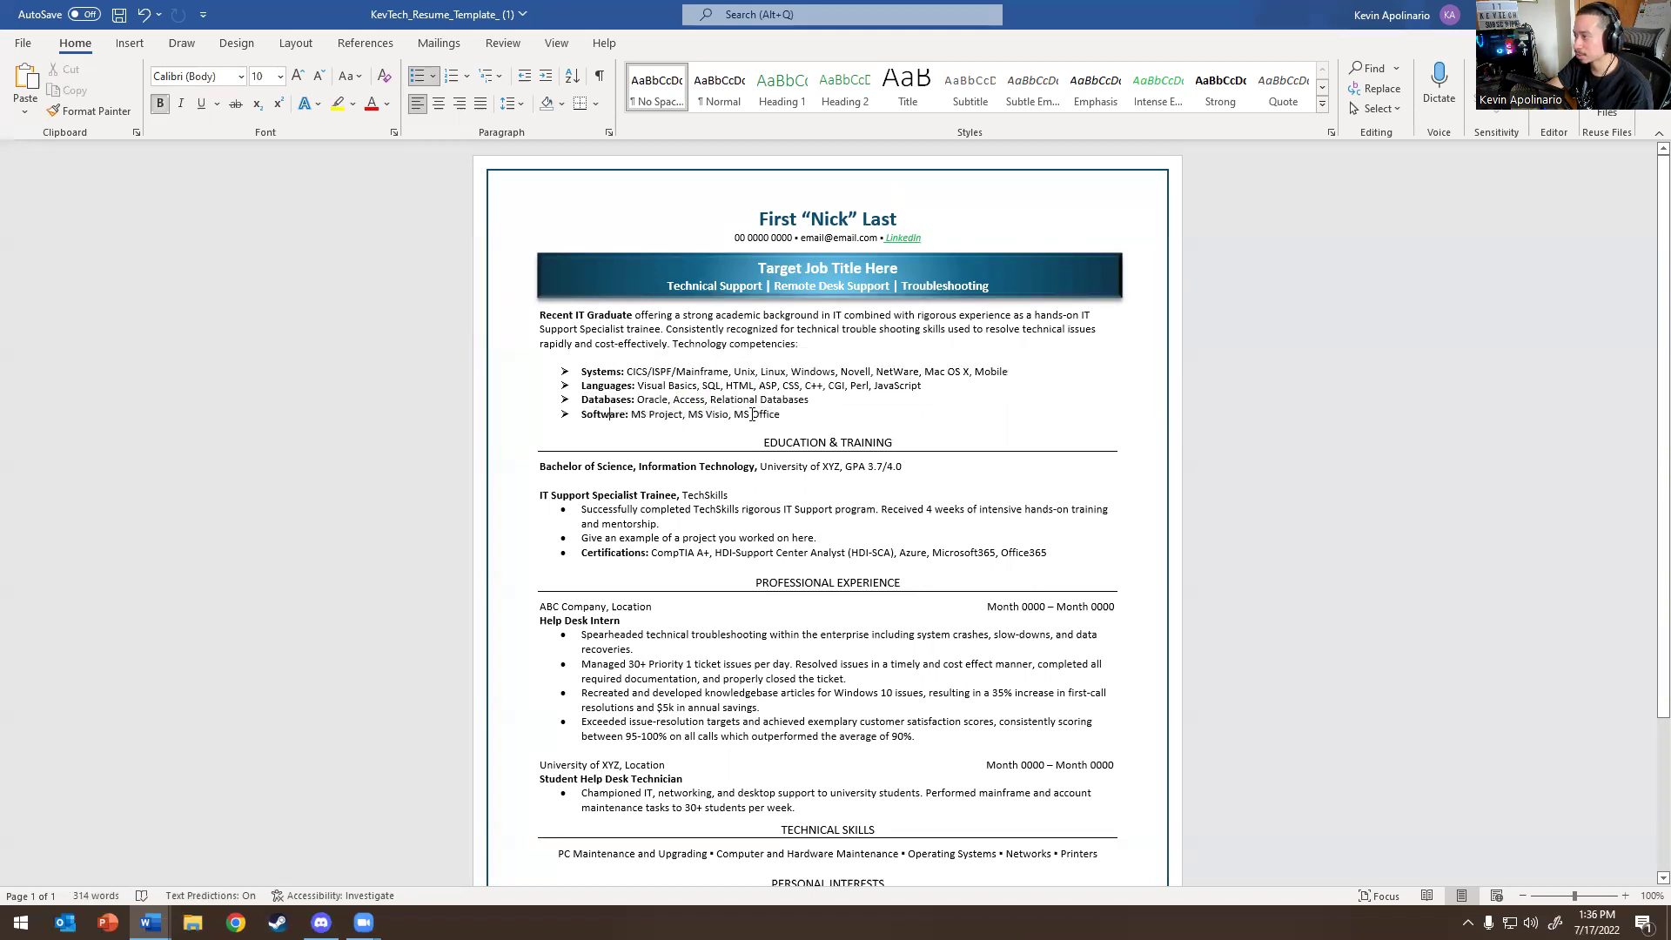
{"action": "left_click", "coordinate": [720, 414]}
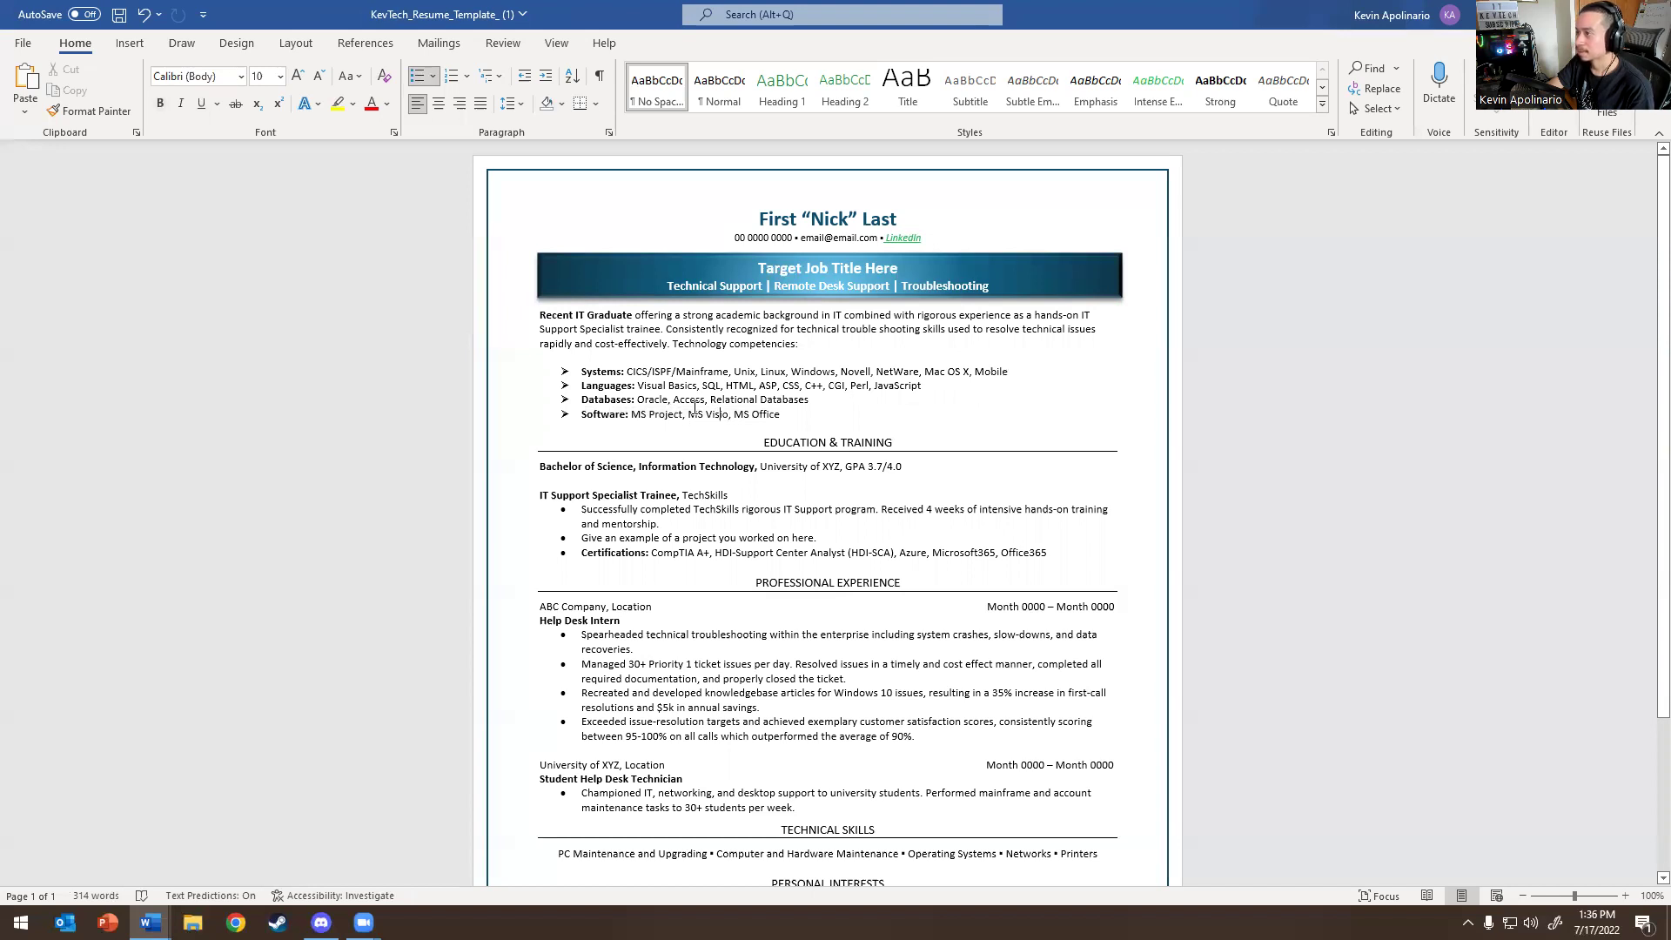
{"action": "left_click", "coordinate": [649, 365]}
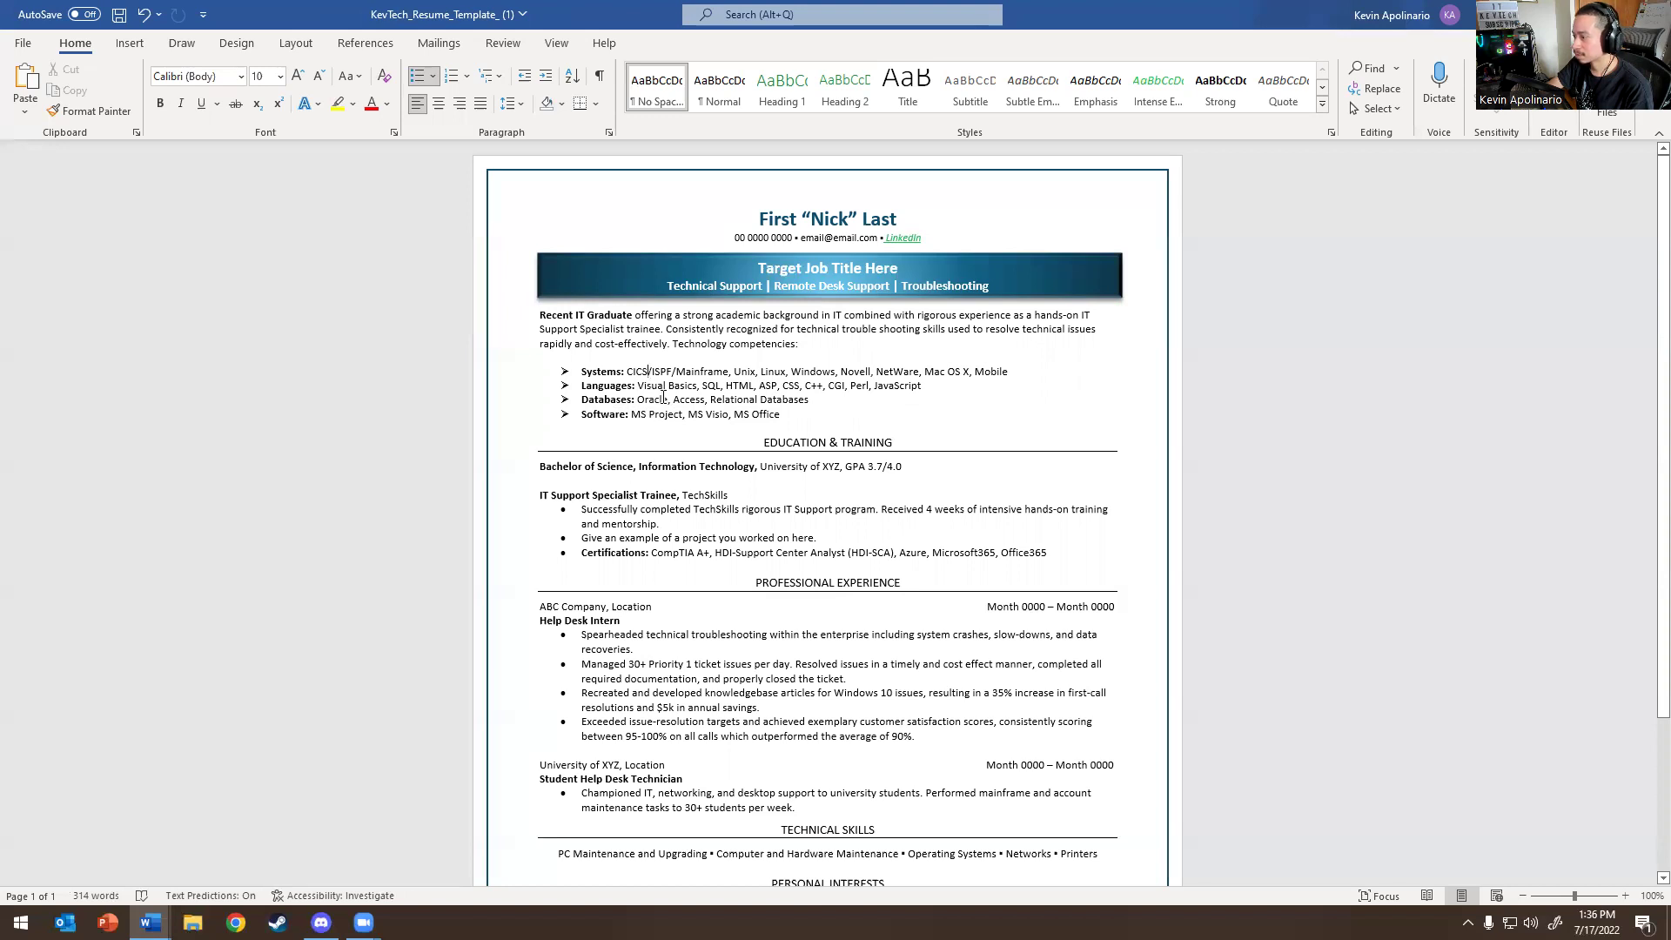
{"action": "scroll", "coordinate": [663, 396], "scroll_direction": "down", "scroll_amount": 2}
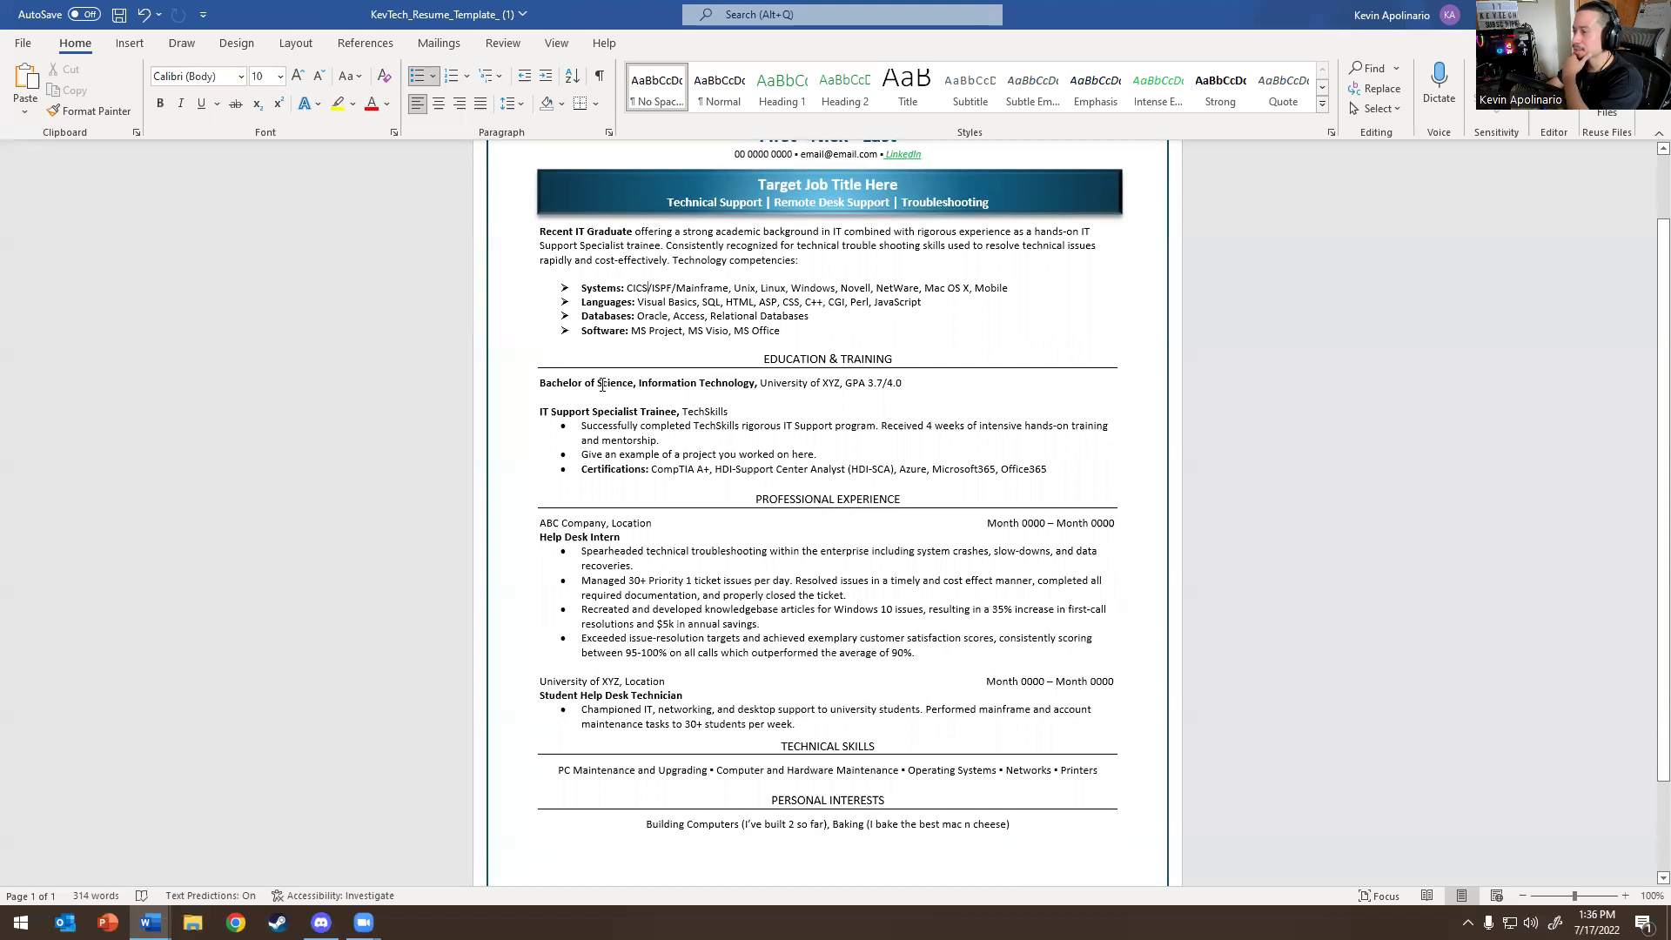
{"action": "left_click_drag", "start_coordinate": [590, 385], "coordinate": [895, 385]}
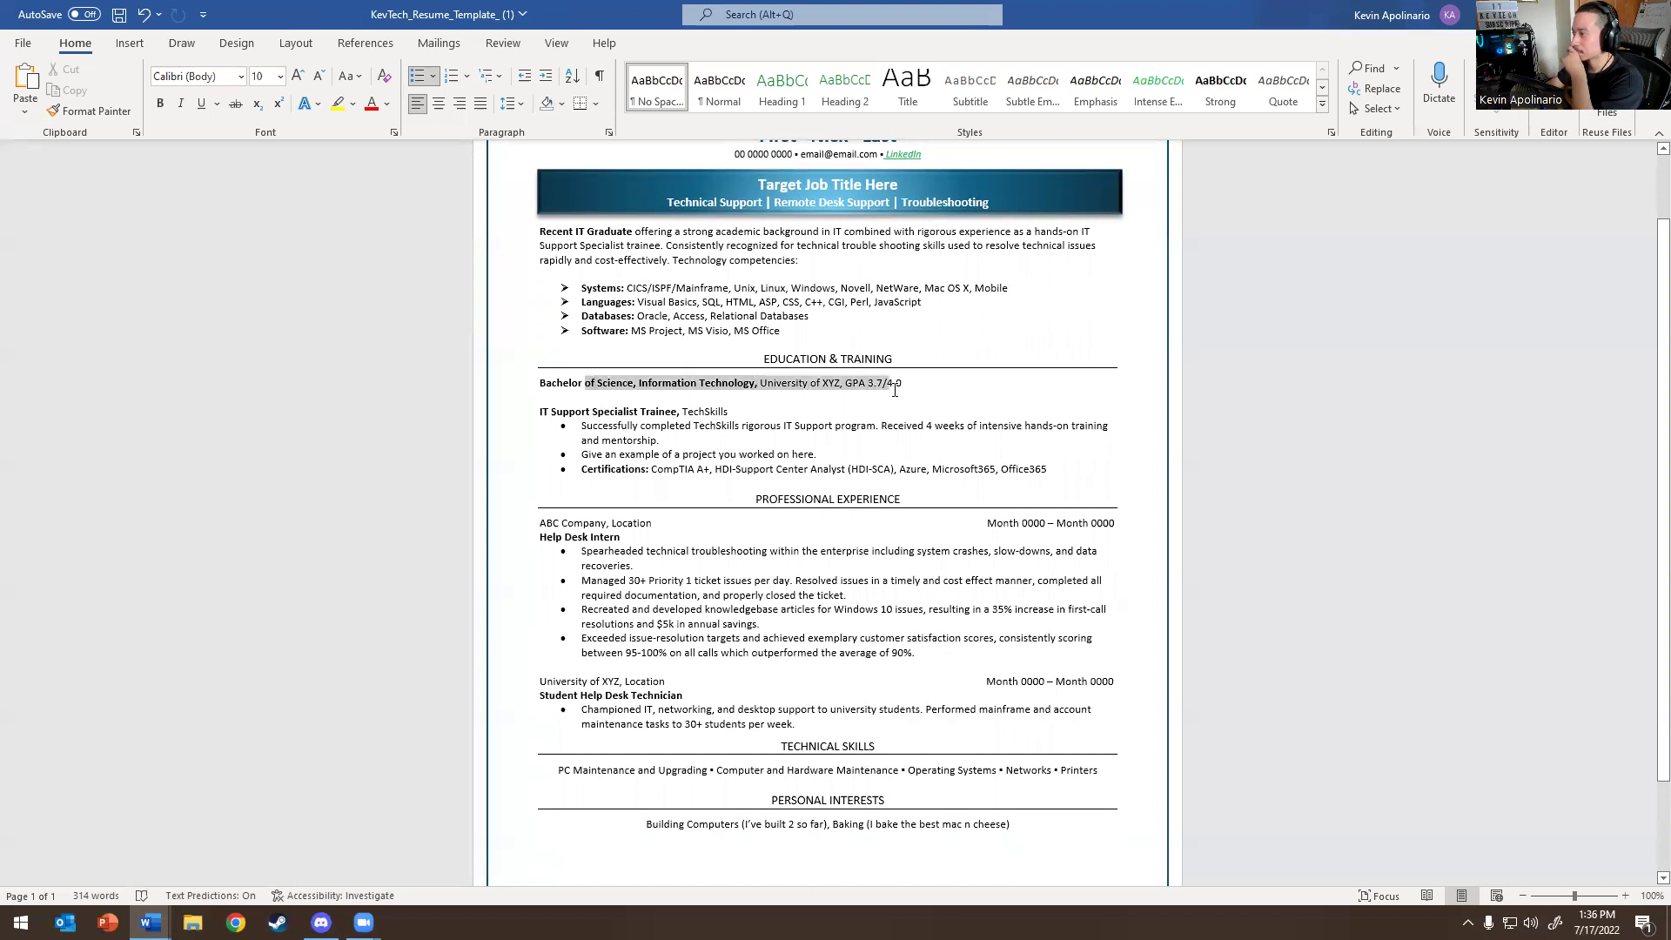
{"action": "left_click", "coordinate": [674, 434]}
{"action": "left_click_drag", "start_coordinate": [586, 411], "coordinate": [727, 412]}
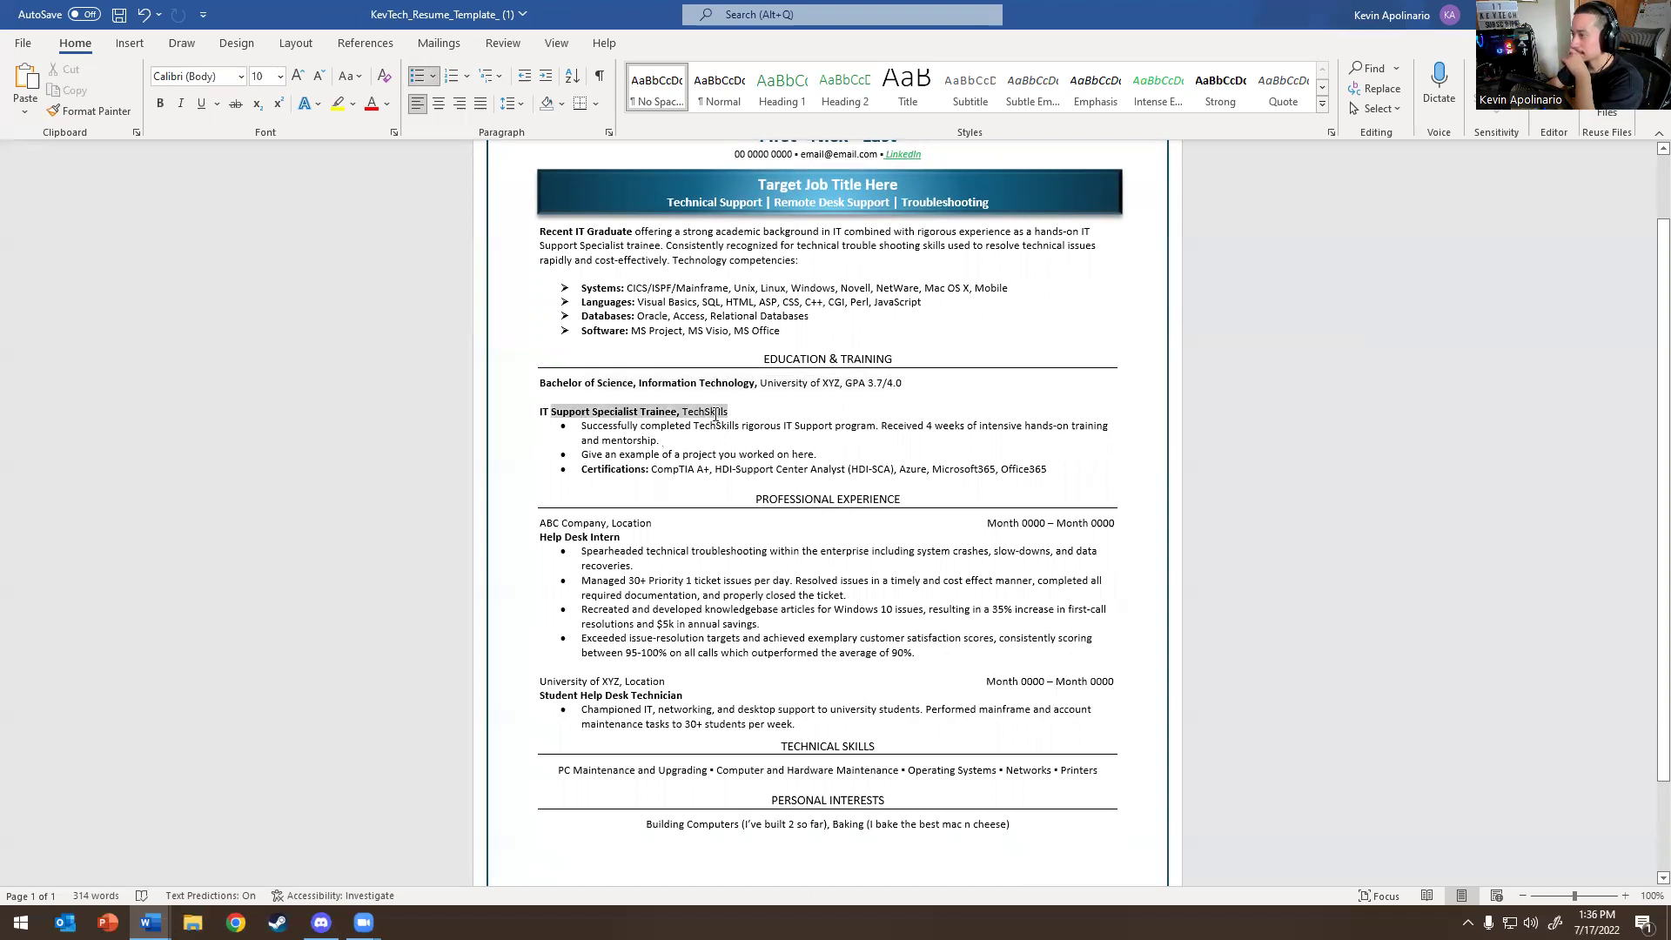
{"action": "left_click", "coordinate": [659, 433]}
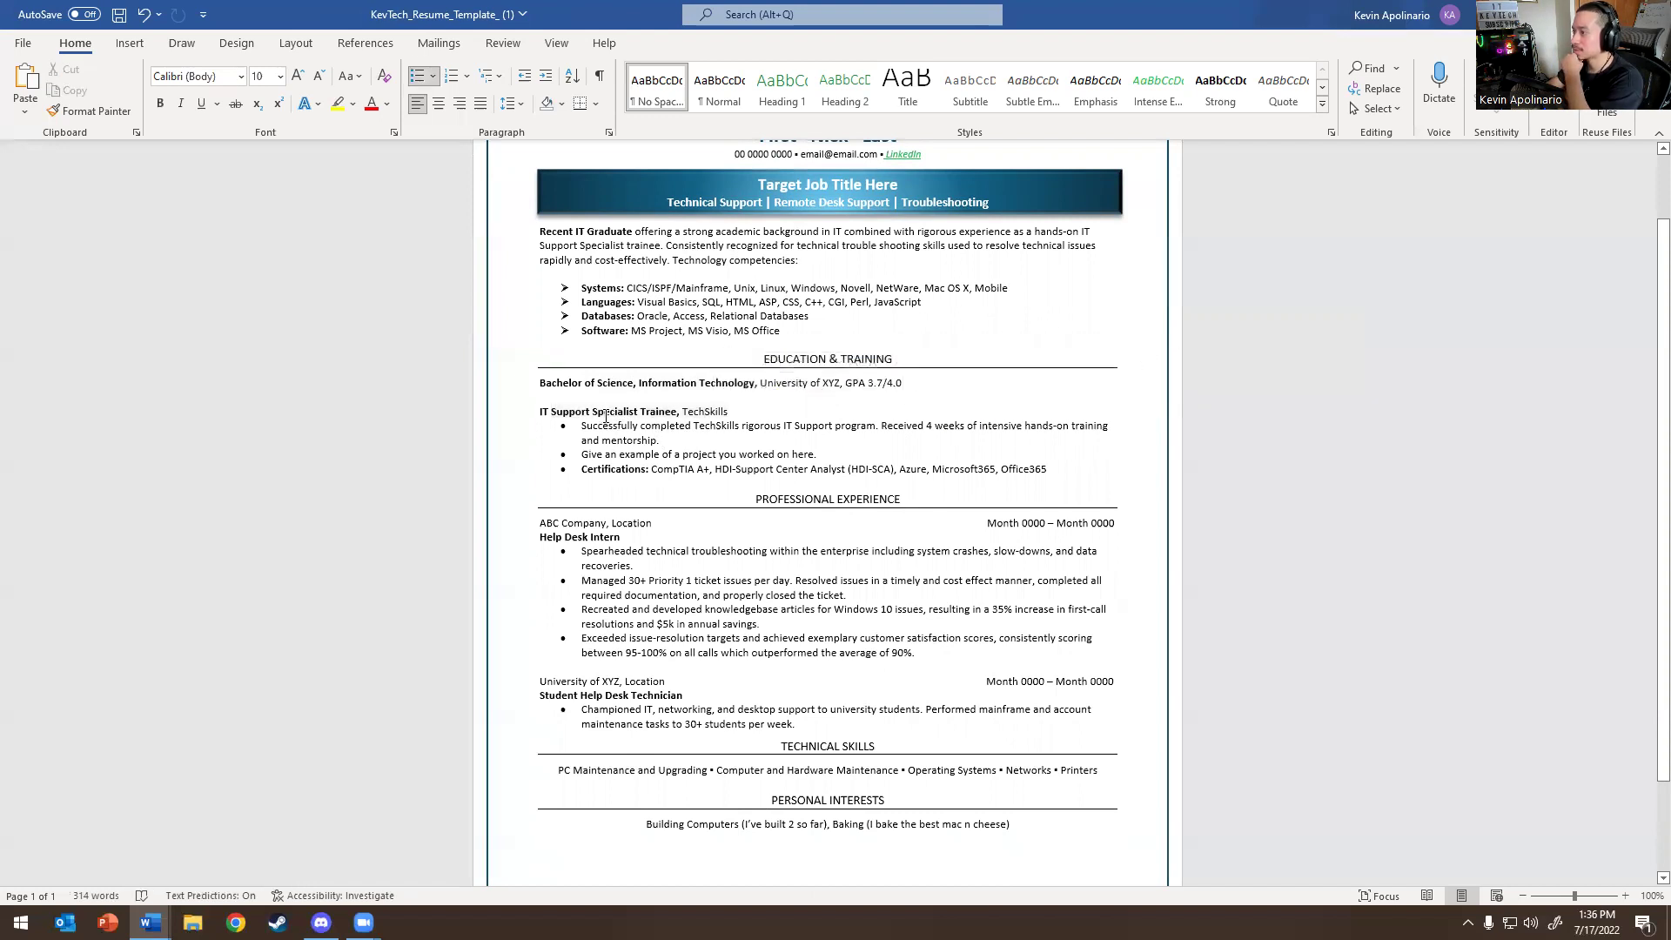
{"action": "left_click_drag", "start_coordinate": [600, 414], "coordinate": [836, 474]}
{"action": "left_click", "coordinate": [775, 454]}
{"action": "scroll", "coordinate": [774, 454], "scroll_direction": "down", "scroll_amount": 1}
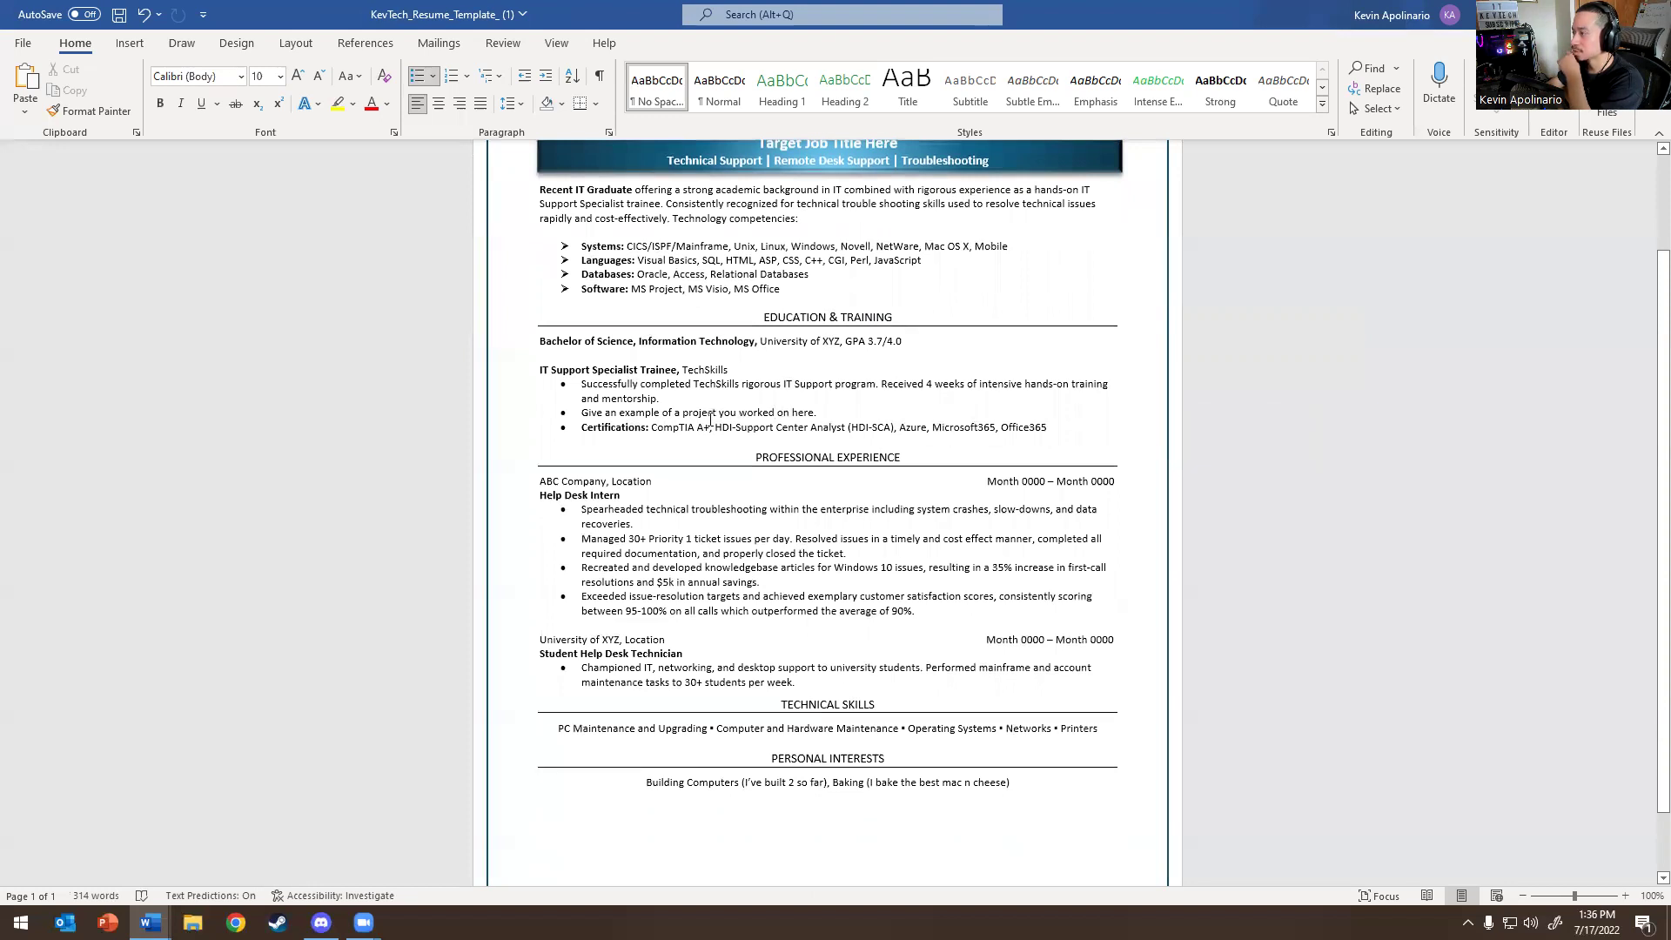
{"action": "scroll", "coordinate": [647, 436], "scroll_direction": "down", "scroll_amount": 1}
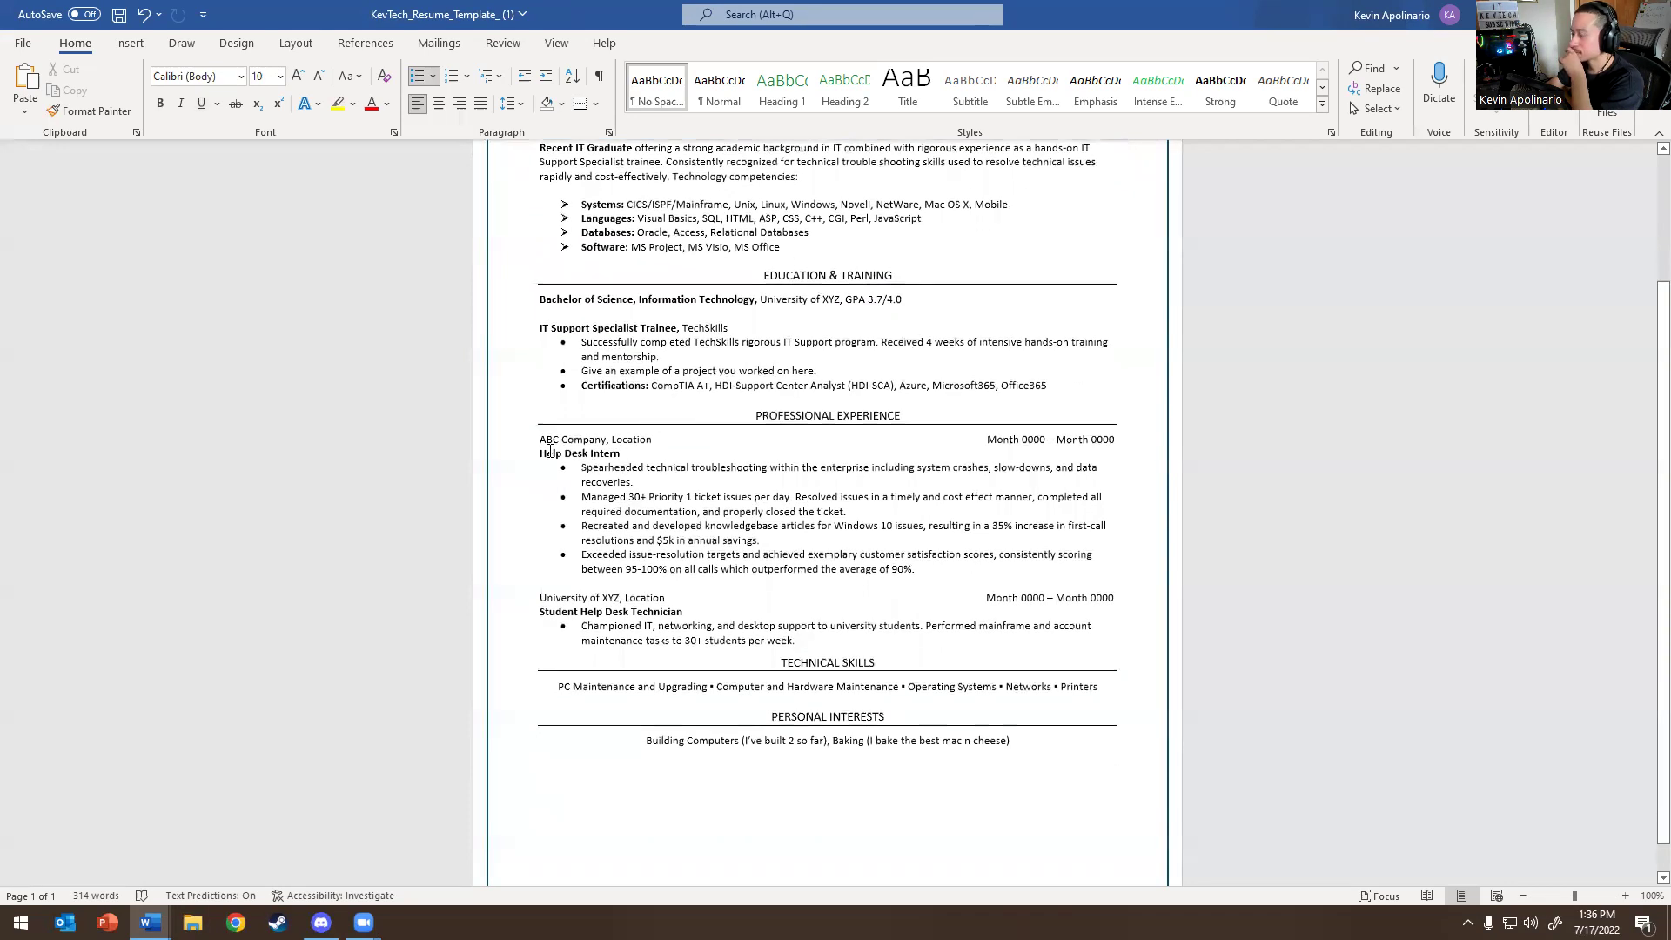
{"action": "left_click_drag", "start_coordinate": [550, 452], "coordinate": [928, 571]}
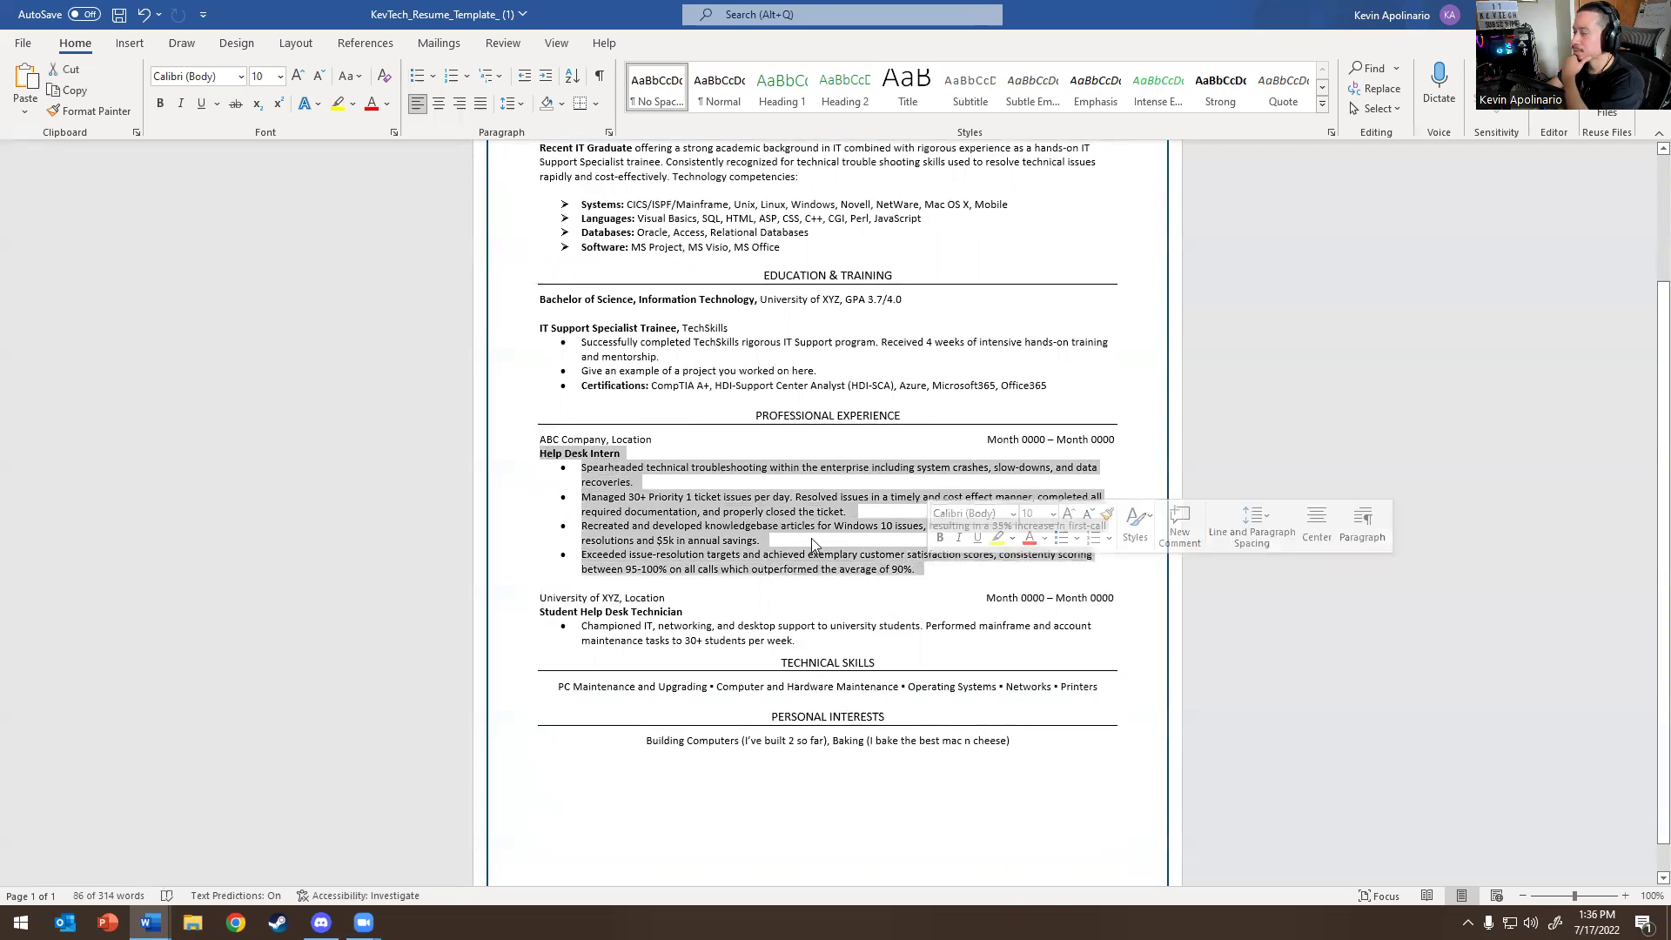
{"action": "left_click", "coordinate": [723, 511]}
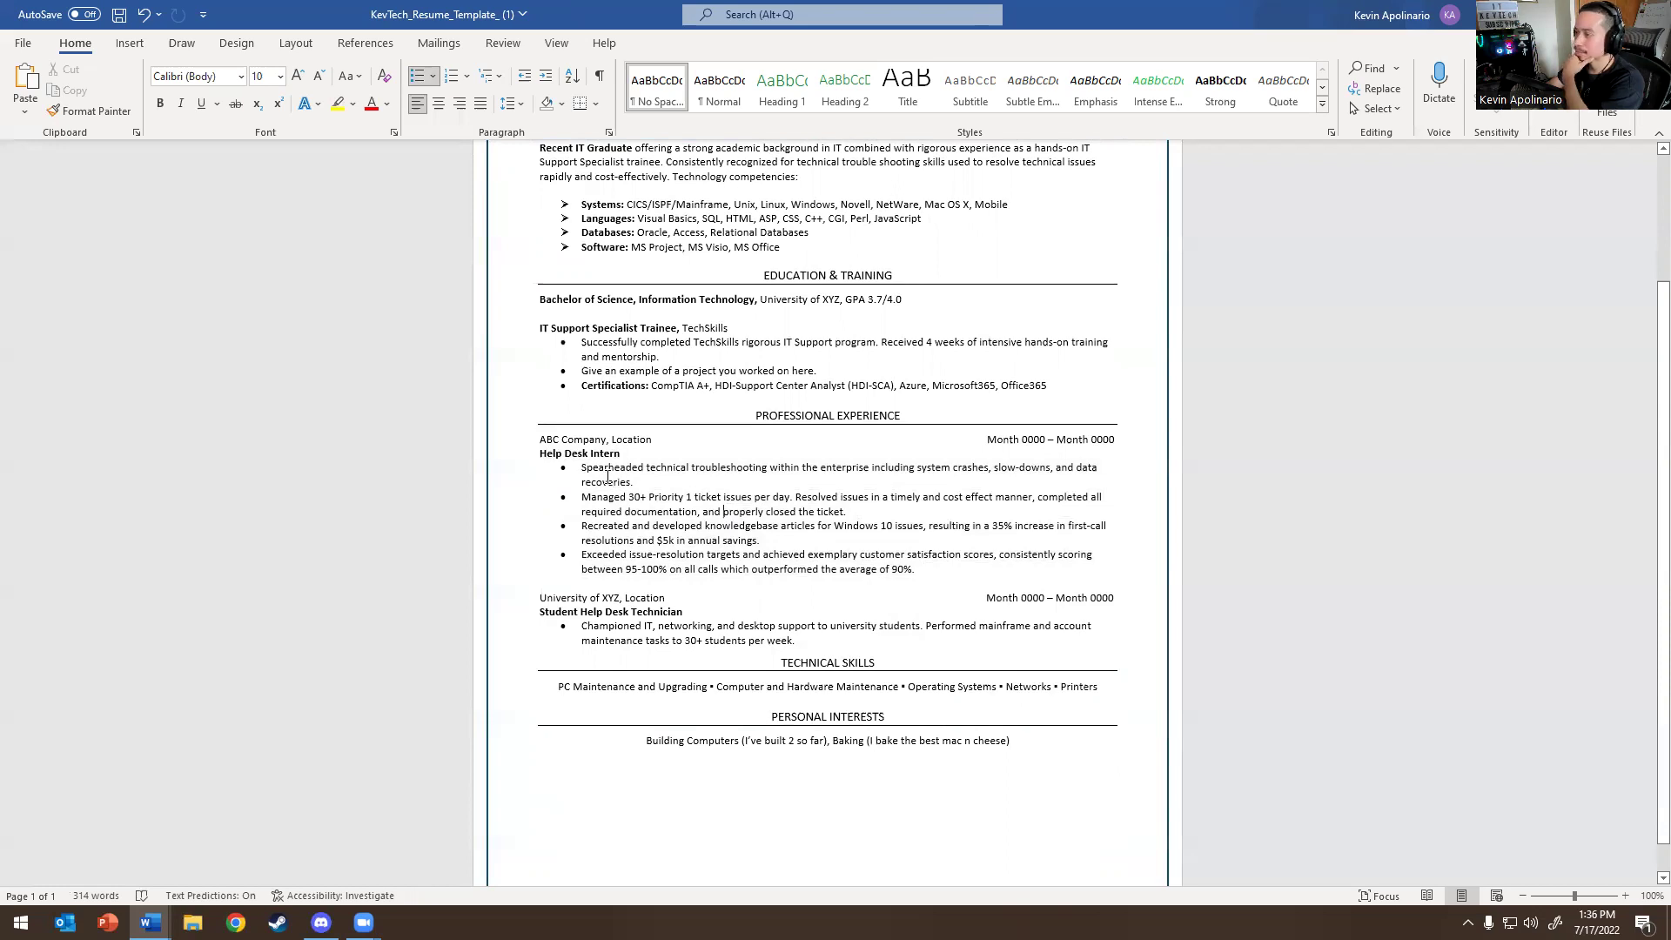
{"action": "left_click_drag", "start_coordinate": [607, 476], "coordinate": [783, 539]}
{"action": "left_click", "coordinate": [796, 539]}
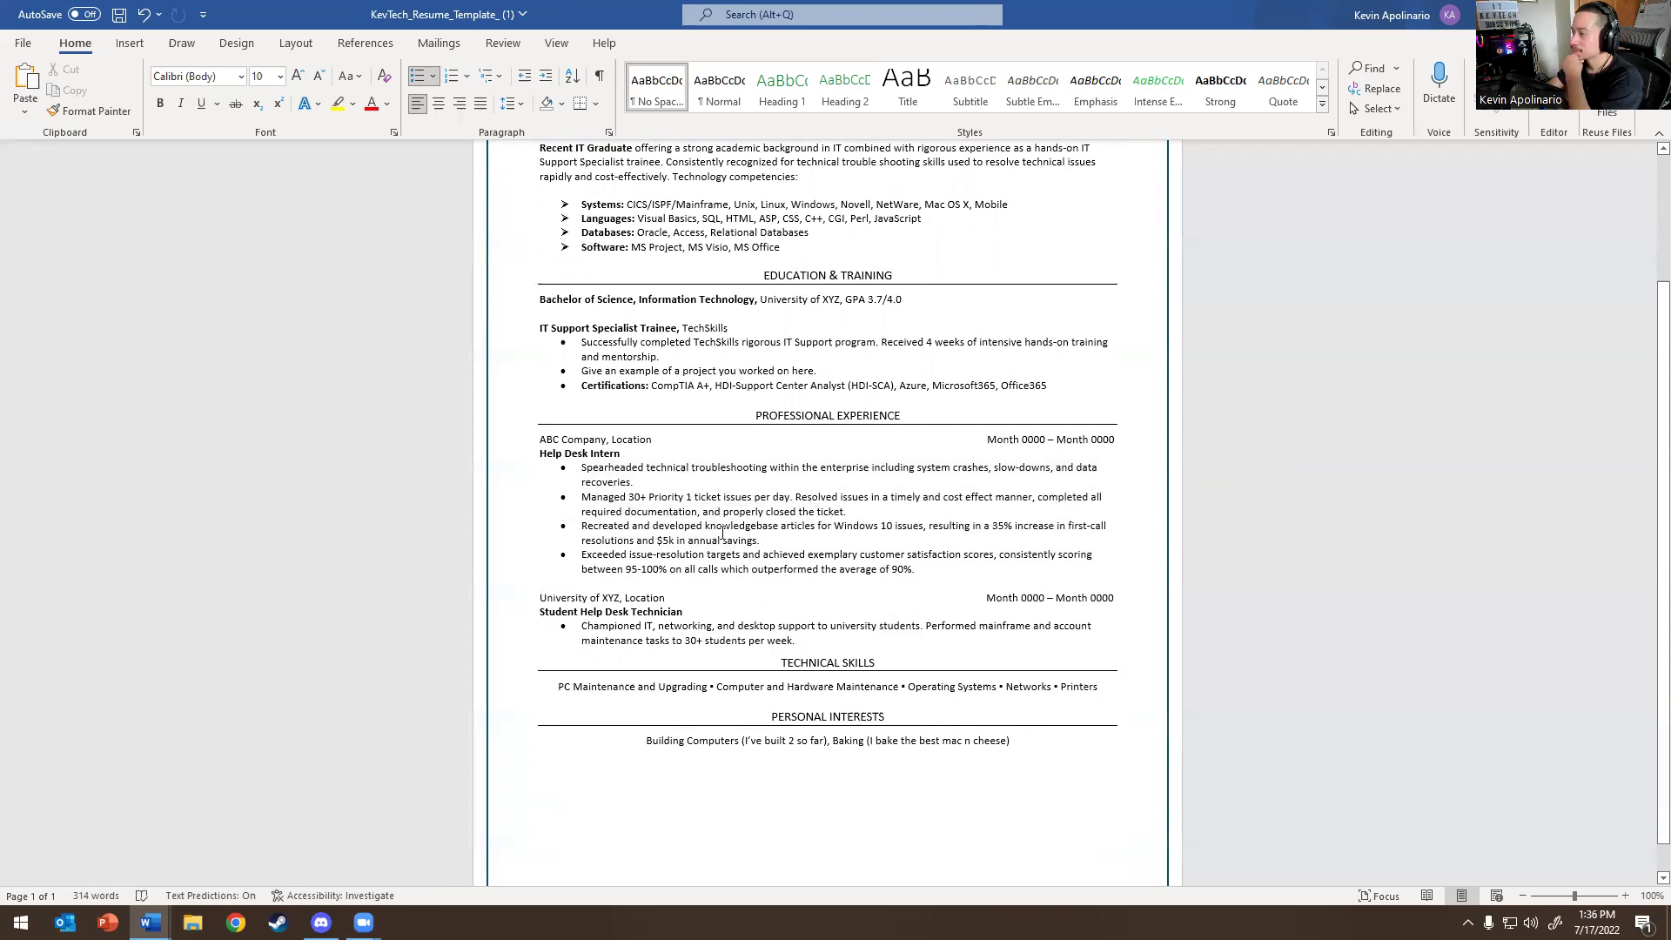
{"action": "scroll", "coordinate": [353, 721], "scroll_direction": "up", "scroll_amount": 4}
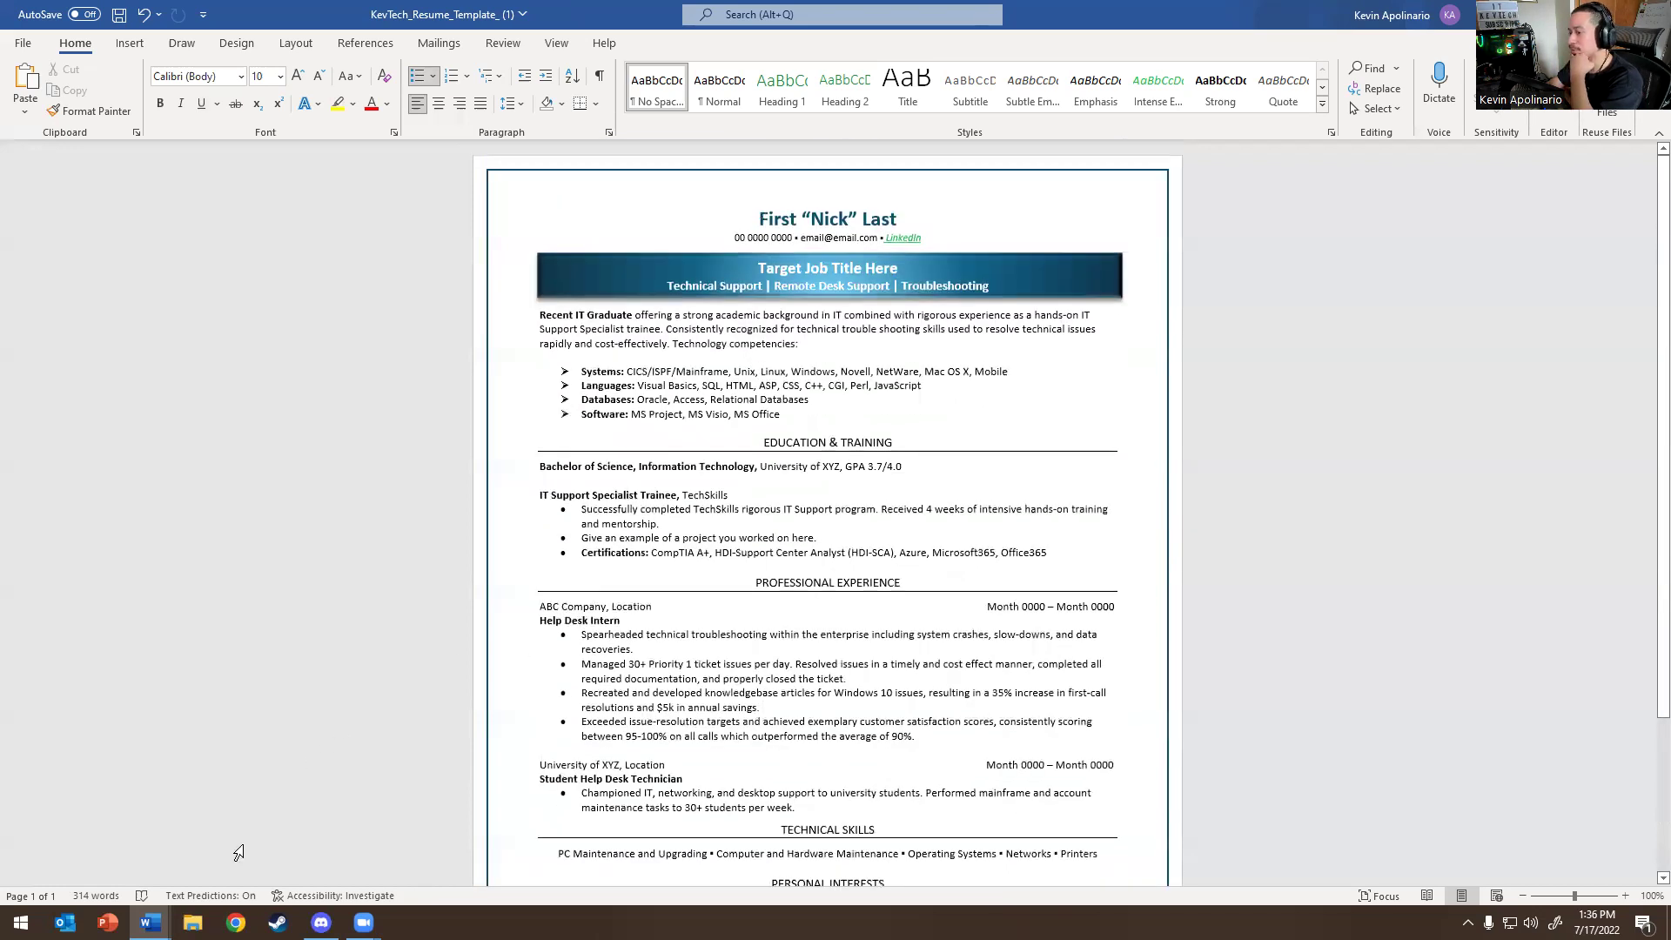
Bring KevTech_Resume_Template_2 forward and fit it to the full-height left half at 80% zoom
{"action": "mouse_move", "coordinate": [150, 922]}
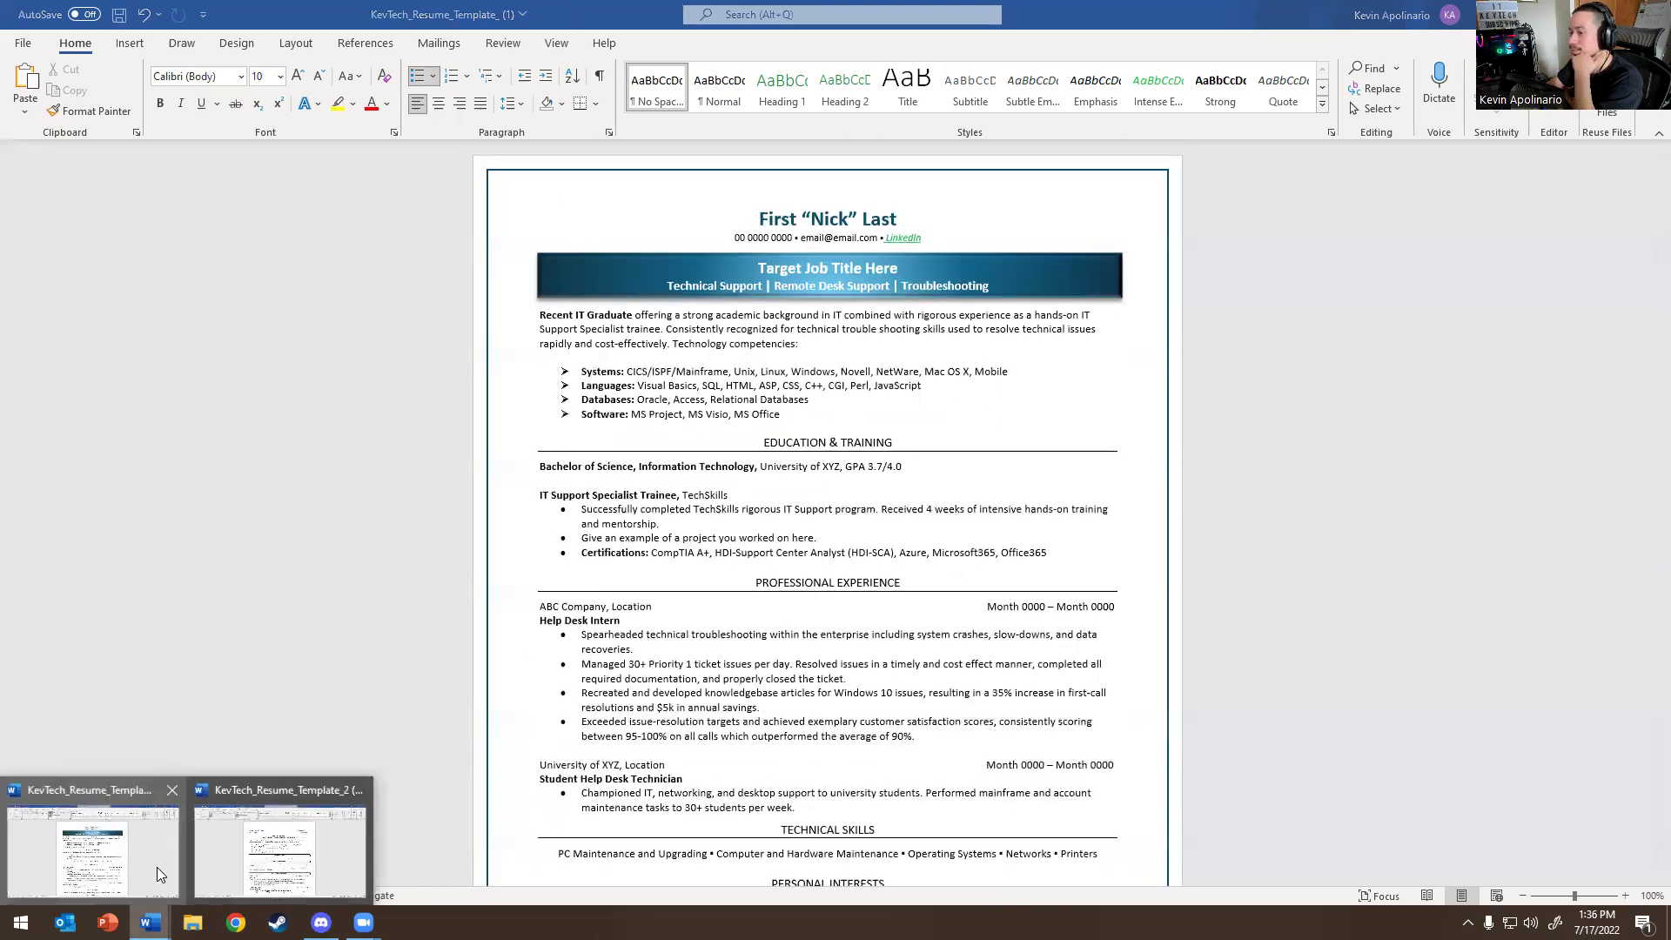
{"action": "left_click", "coordinate": [92, 836]}
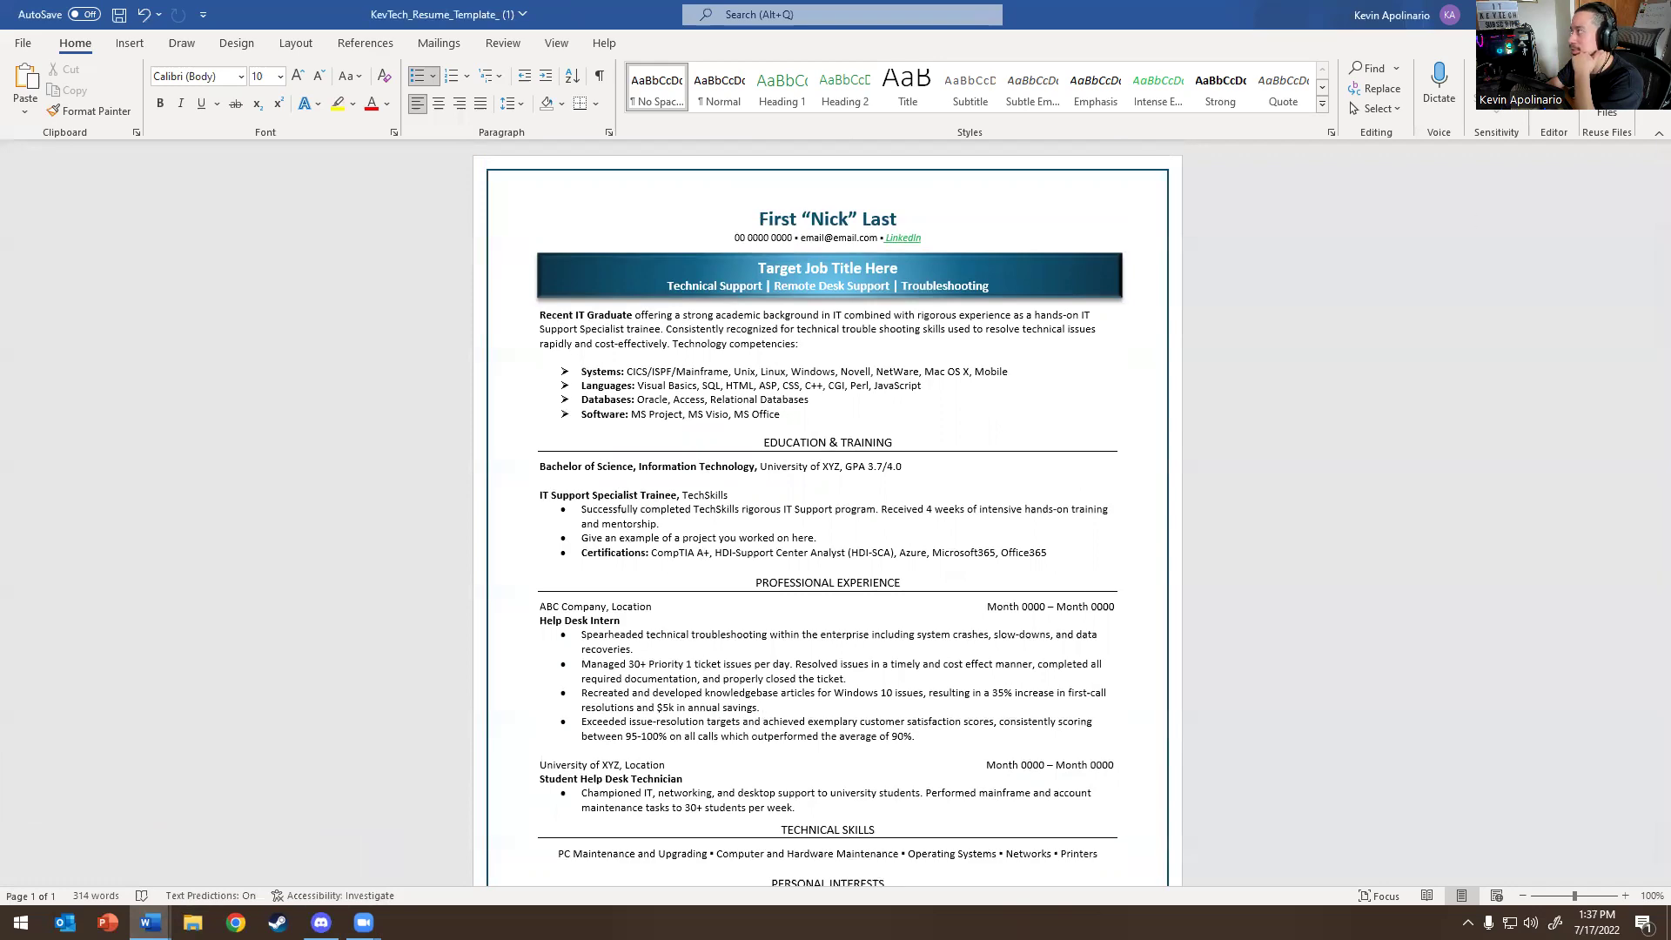
{"action": "left_click", "coordinate": [149, 923]}
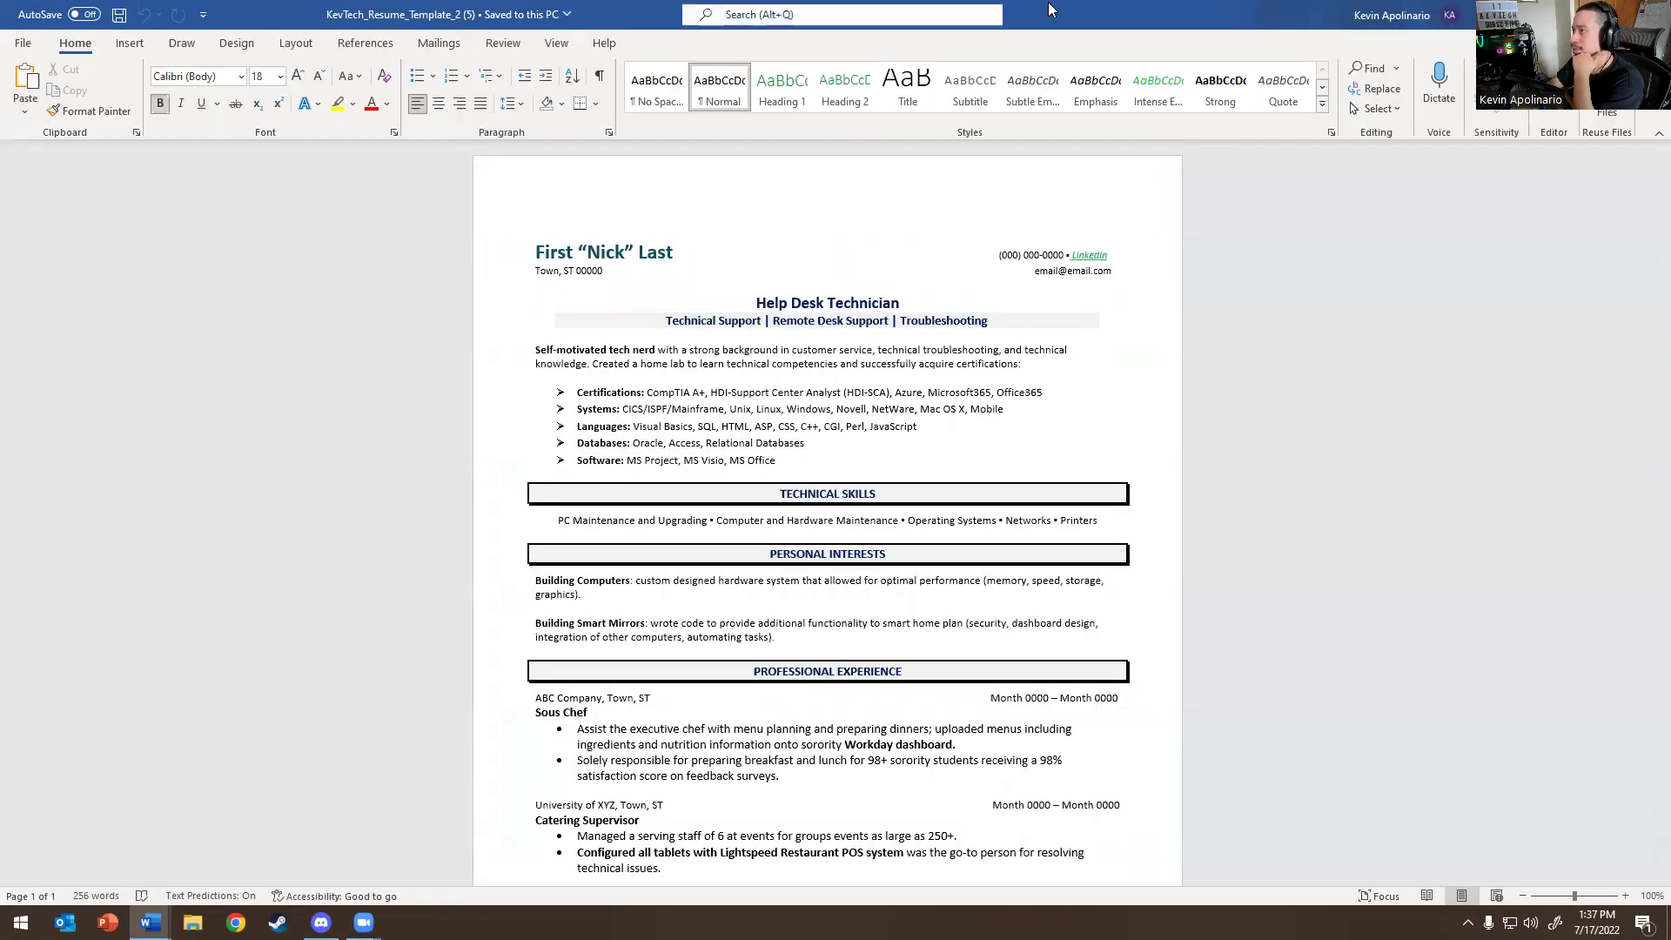
{"action": "double_click", "coordinate": [1192, 26]}
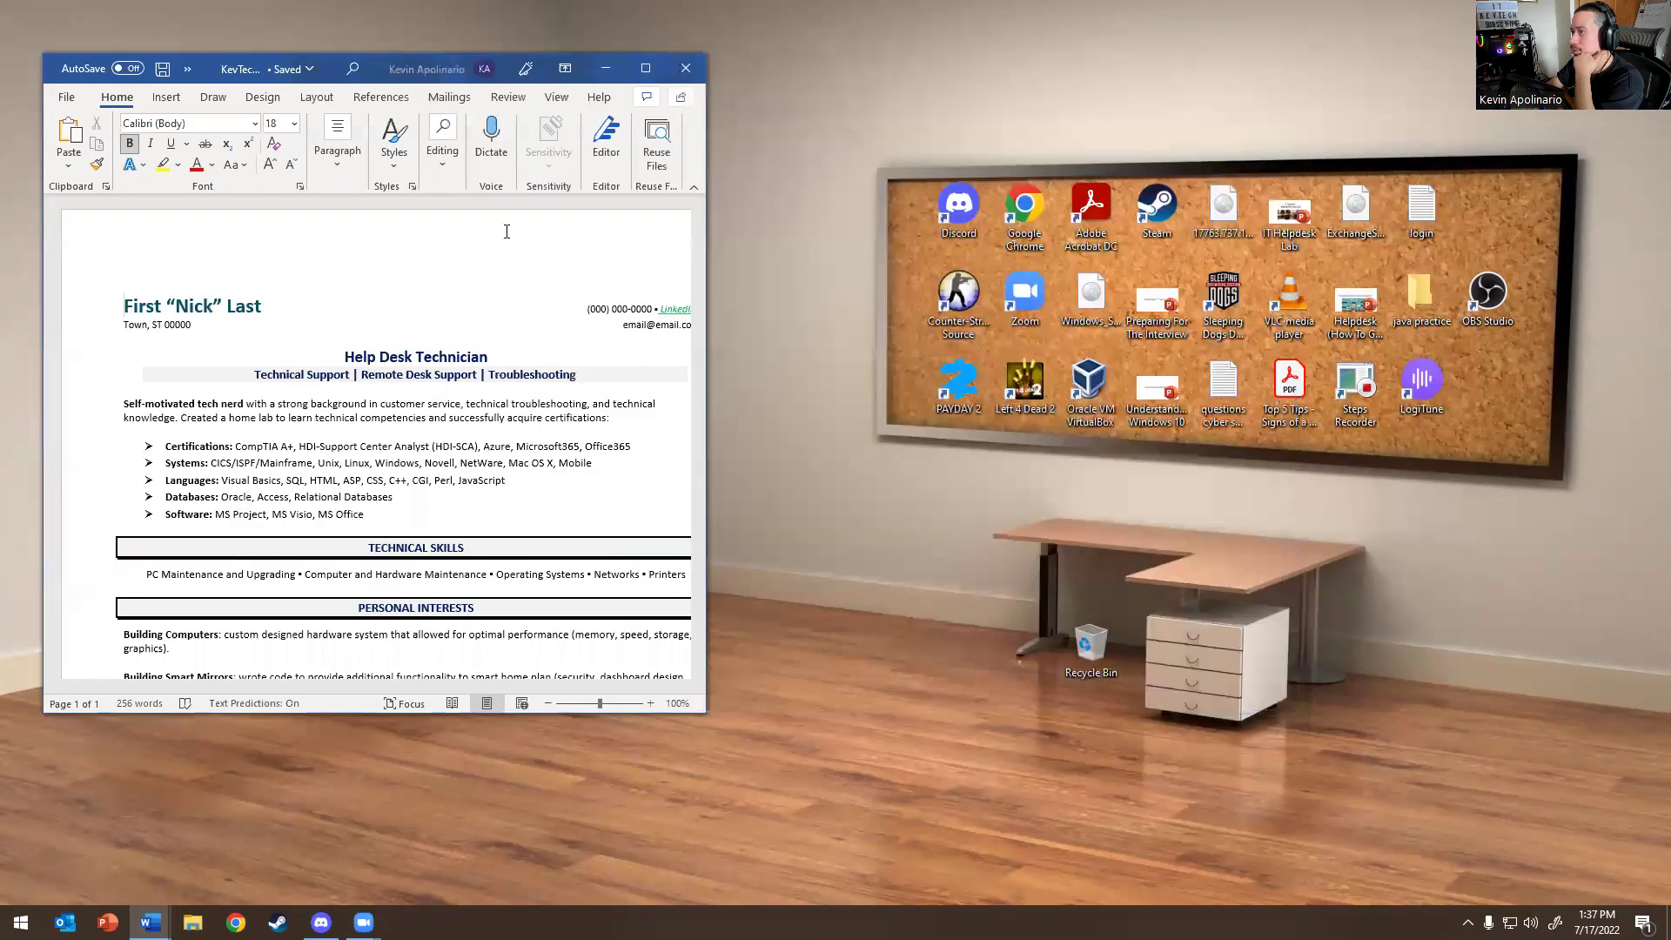
{"action": "left_click_drag", "start_coordinate": [1295, 570], "coordinate": [706, 570]}
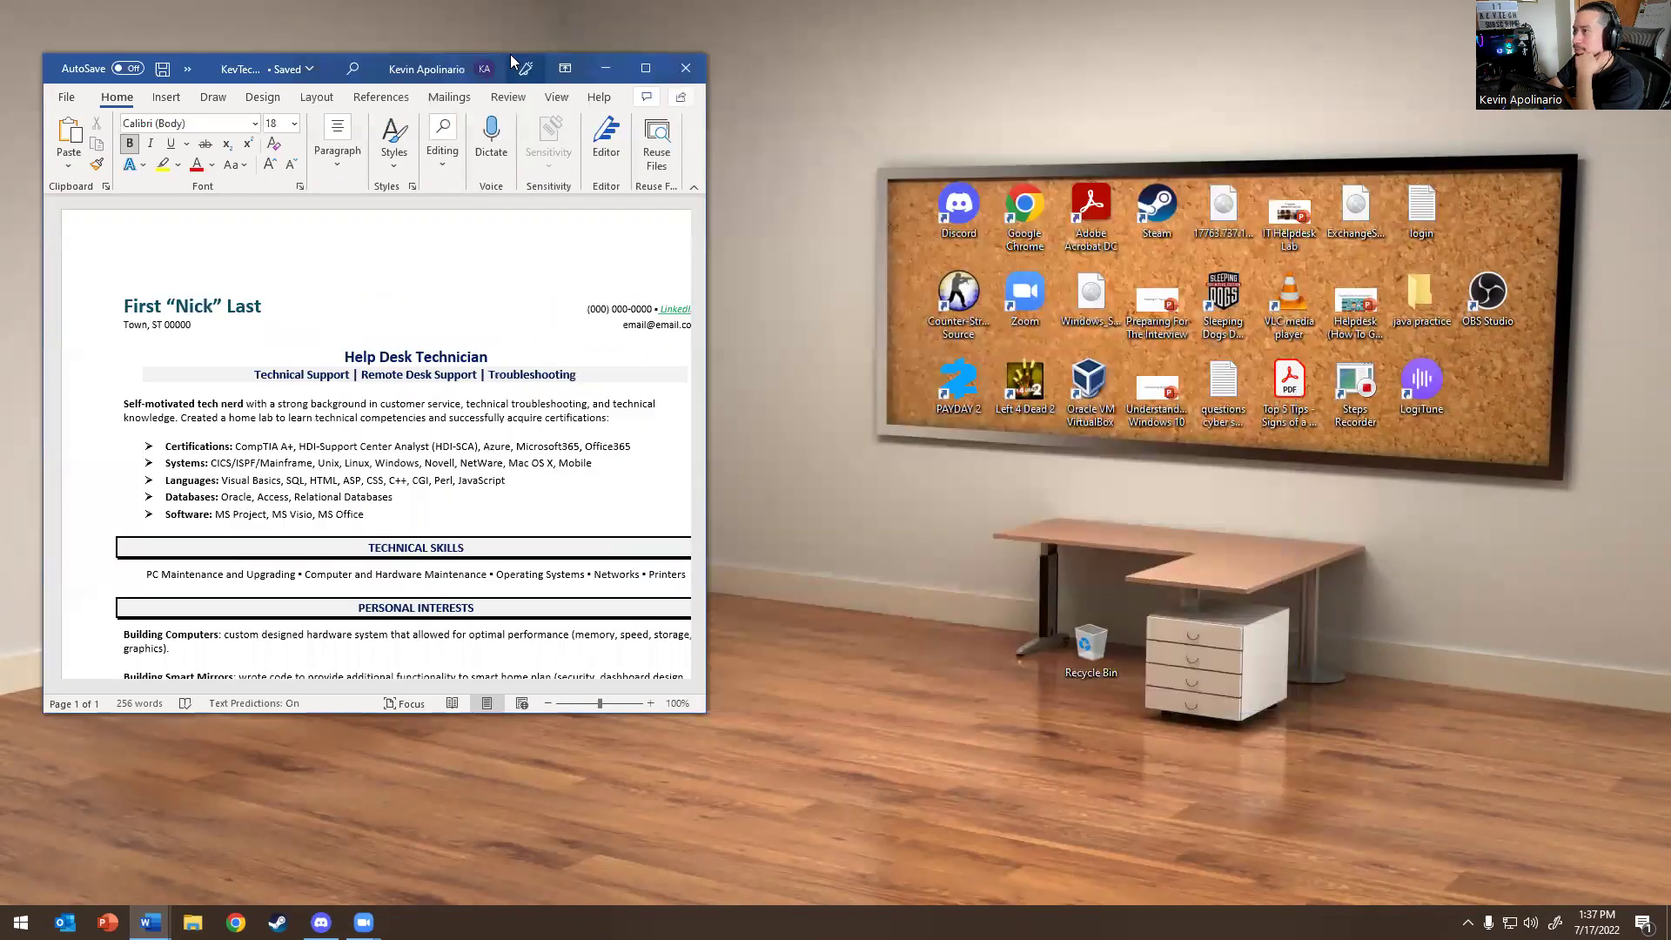
{"action": "double_click", "coordinate": [516, 52]}
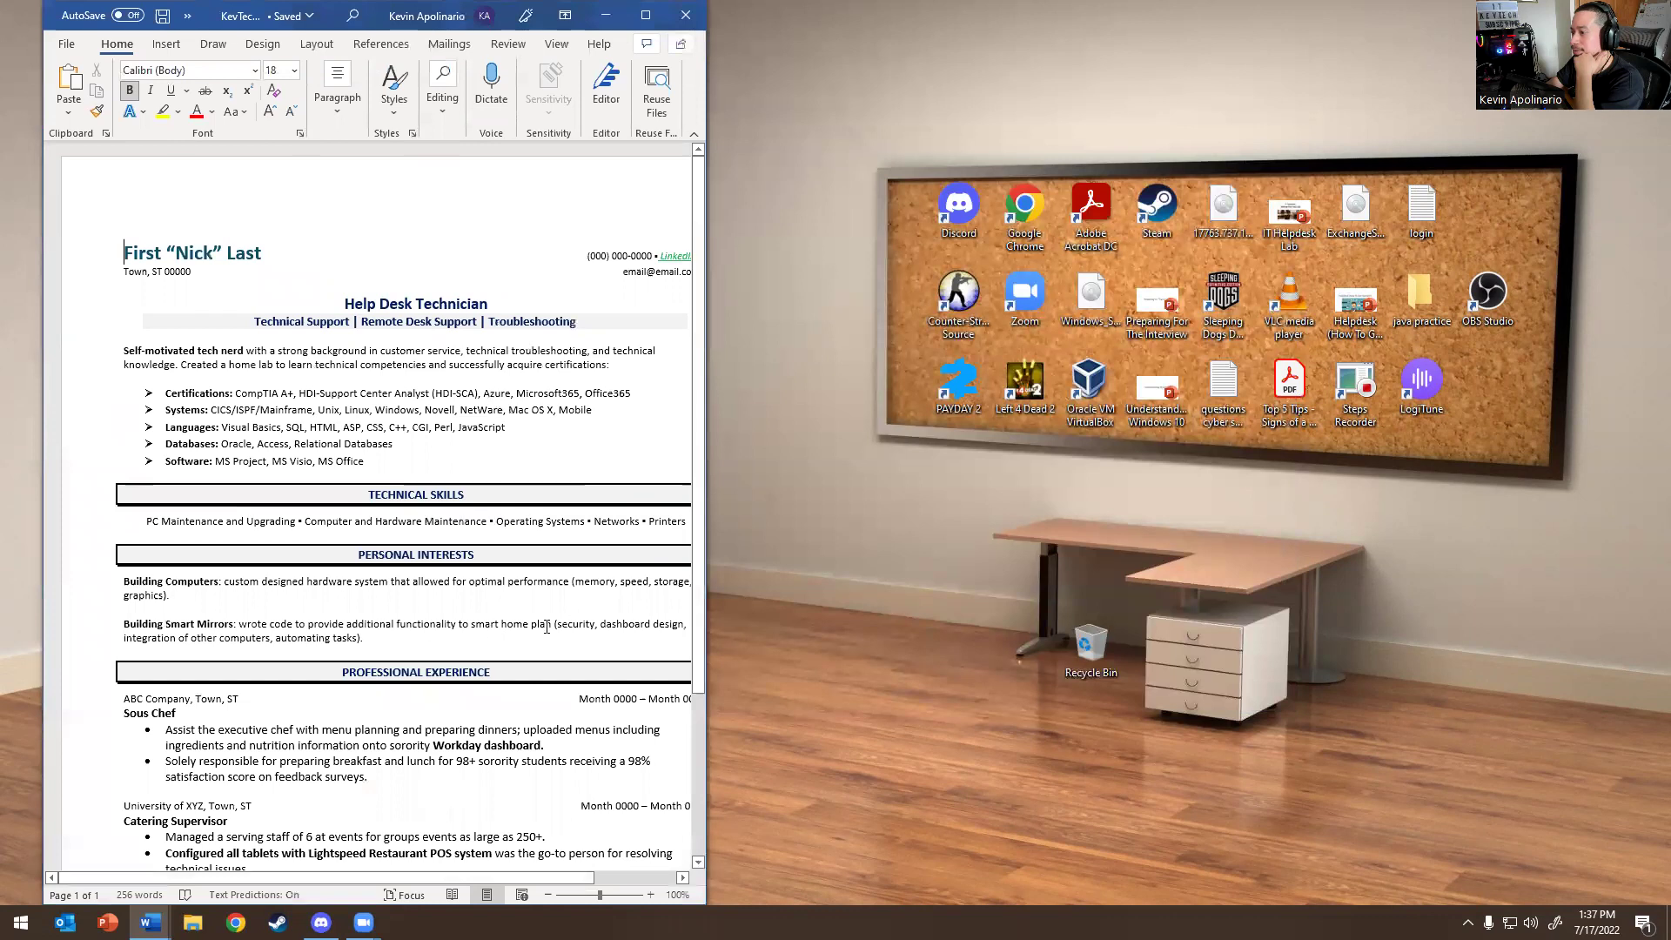
{"action": "left_click", "coordinate": [548, 895]}
{"action": "left_click", "coordinate": [549, 895]}
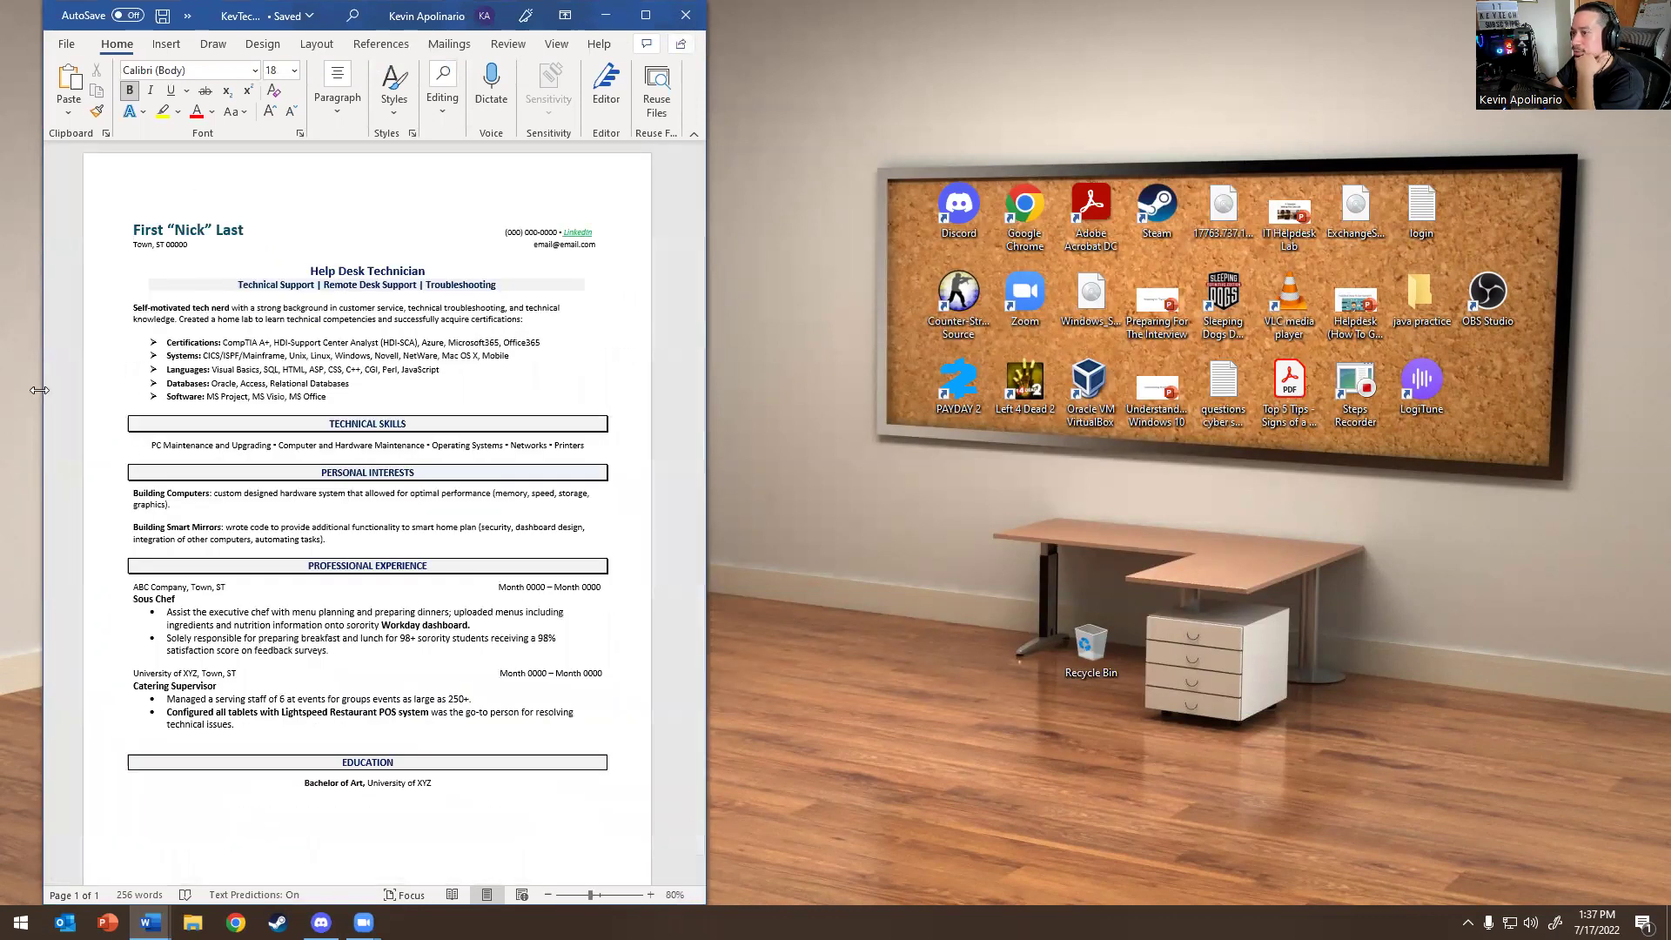
{"action": "left_click_drag", "start_coordinate": [39, 390], "coordinate": [1, 390]}
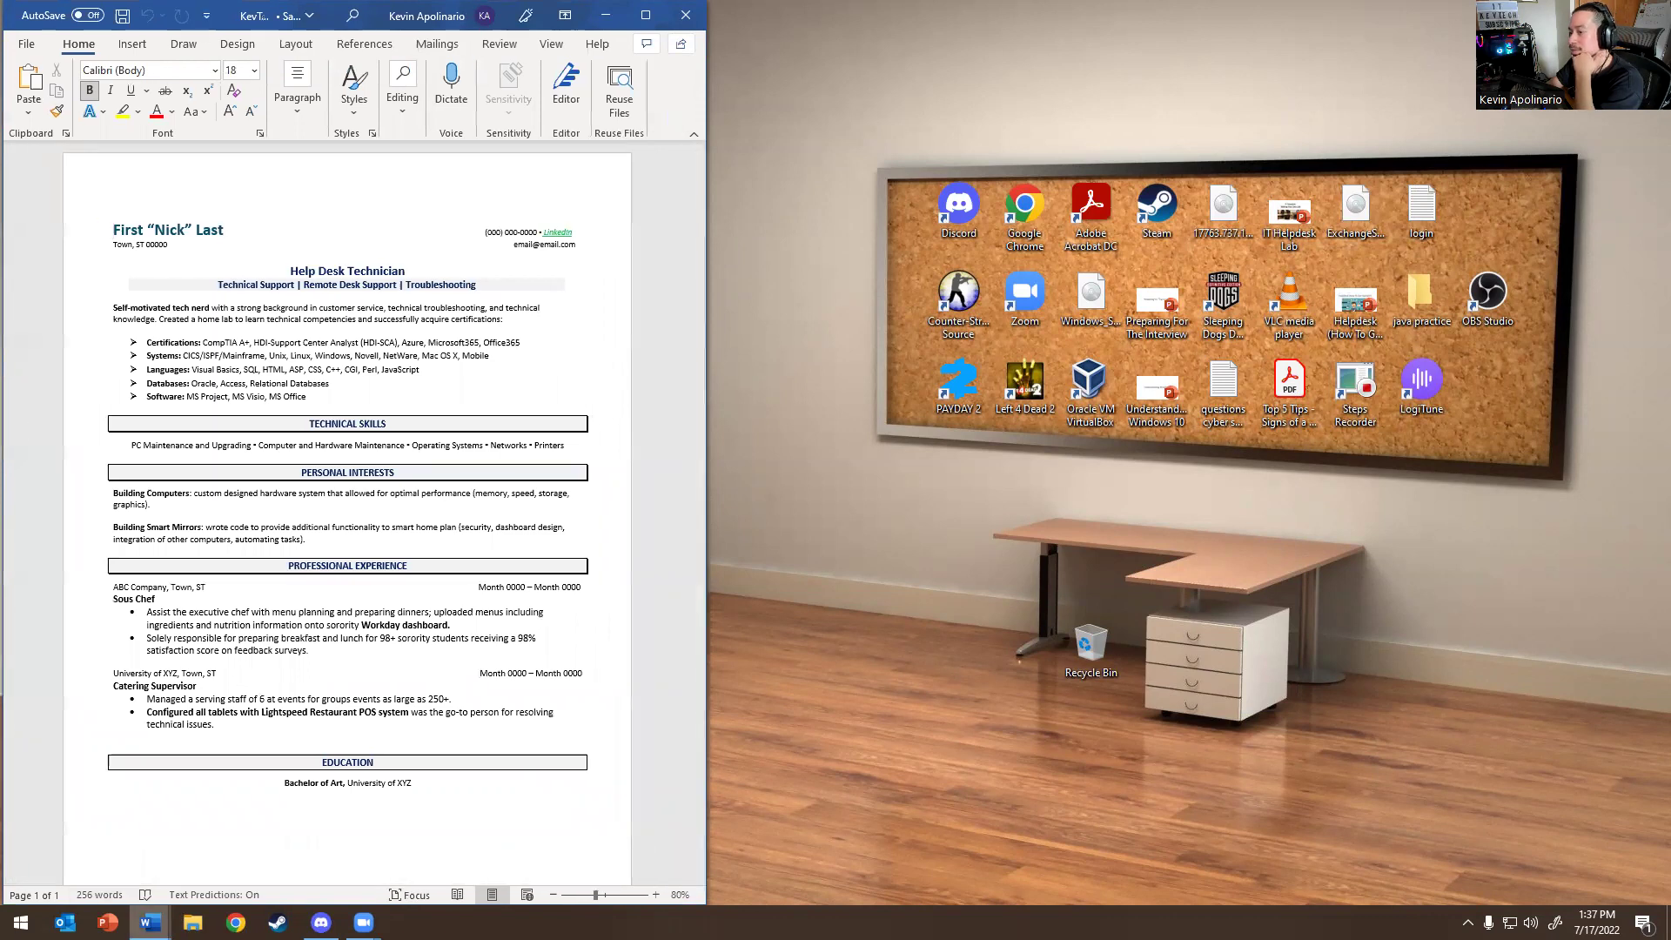
Restore KevTech_Resume_Template_(1) and size it to the right half, zoomed out to 80%
{"action": "mouse_move", "coordinate": [150, 922]}
{"action": "left_click", "coordinate": [135, 853]}
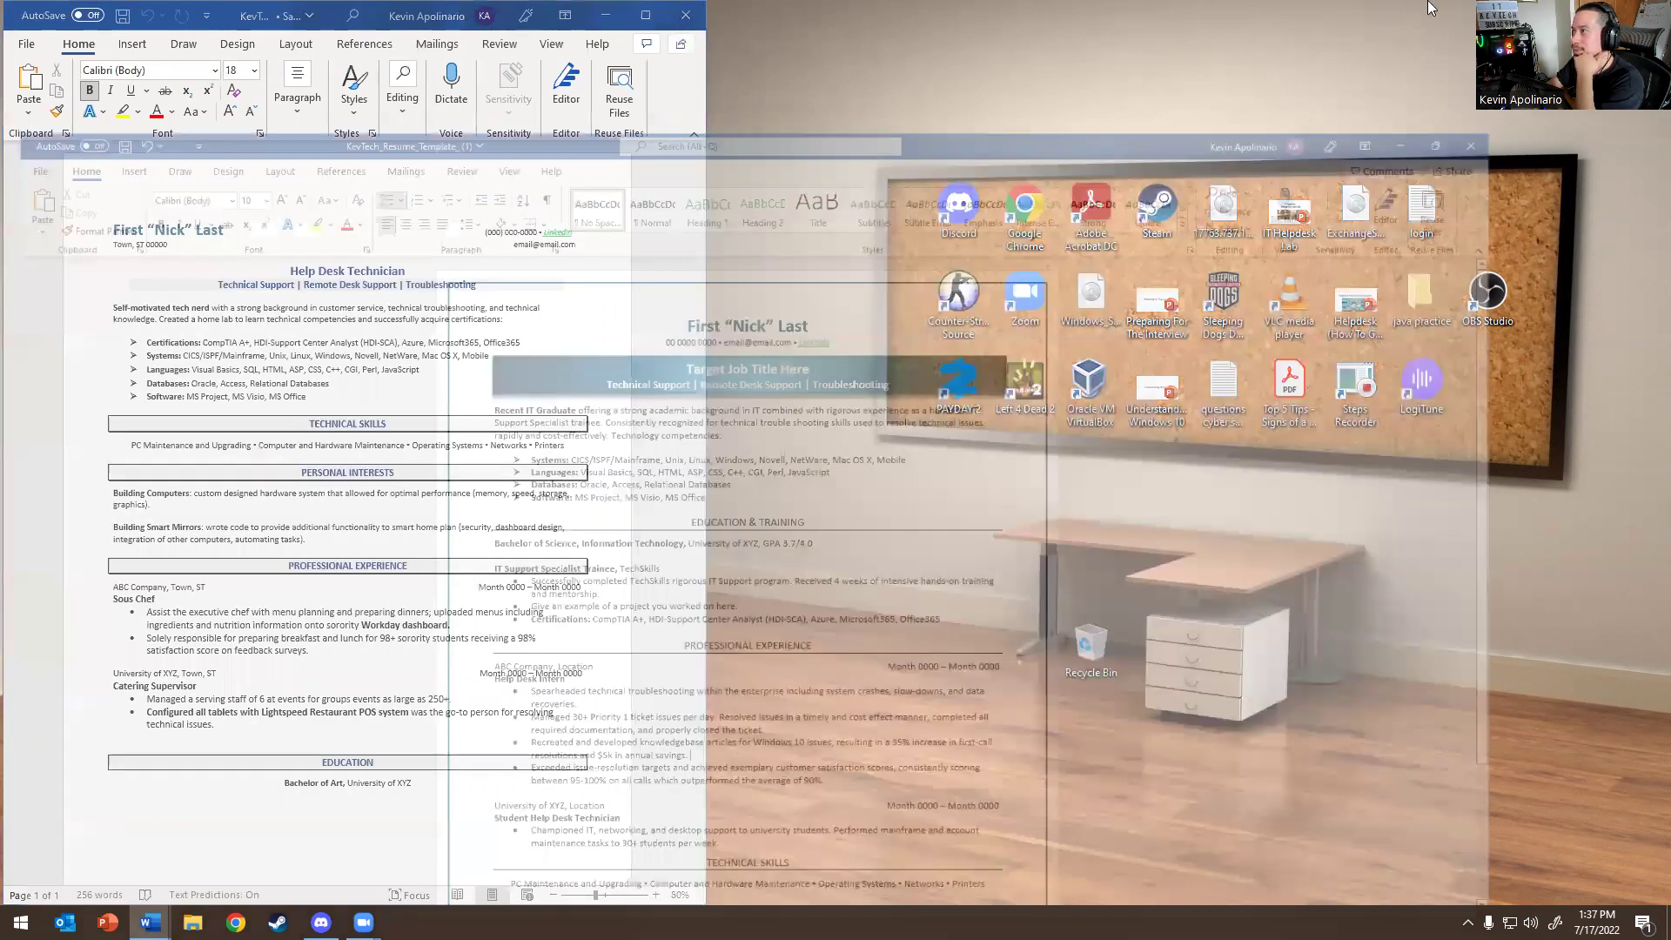
{"action": "key", "text": "super+Down"}
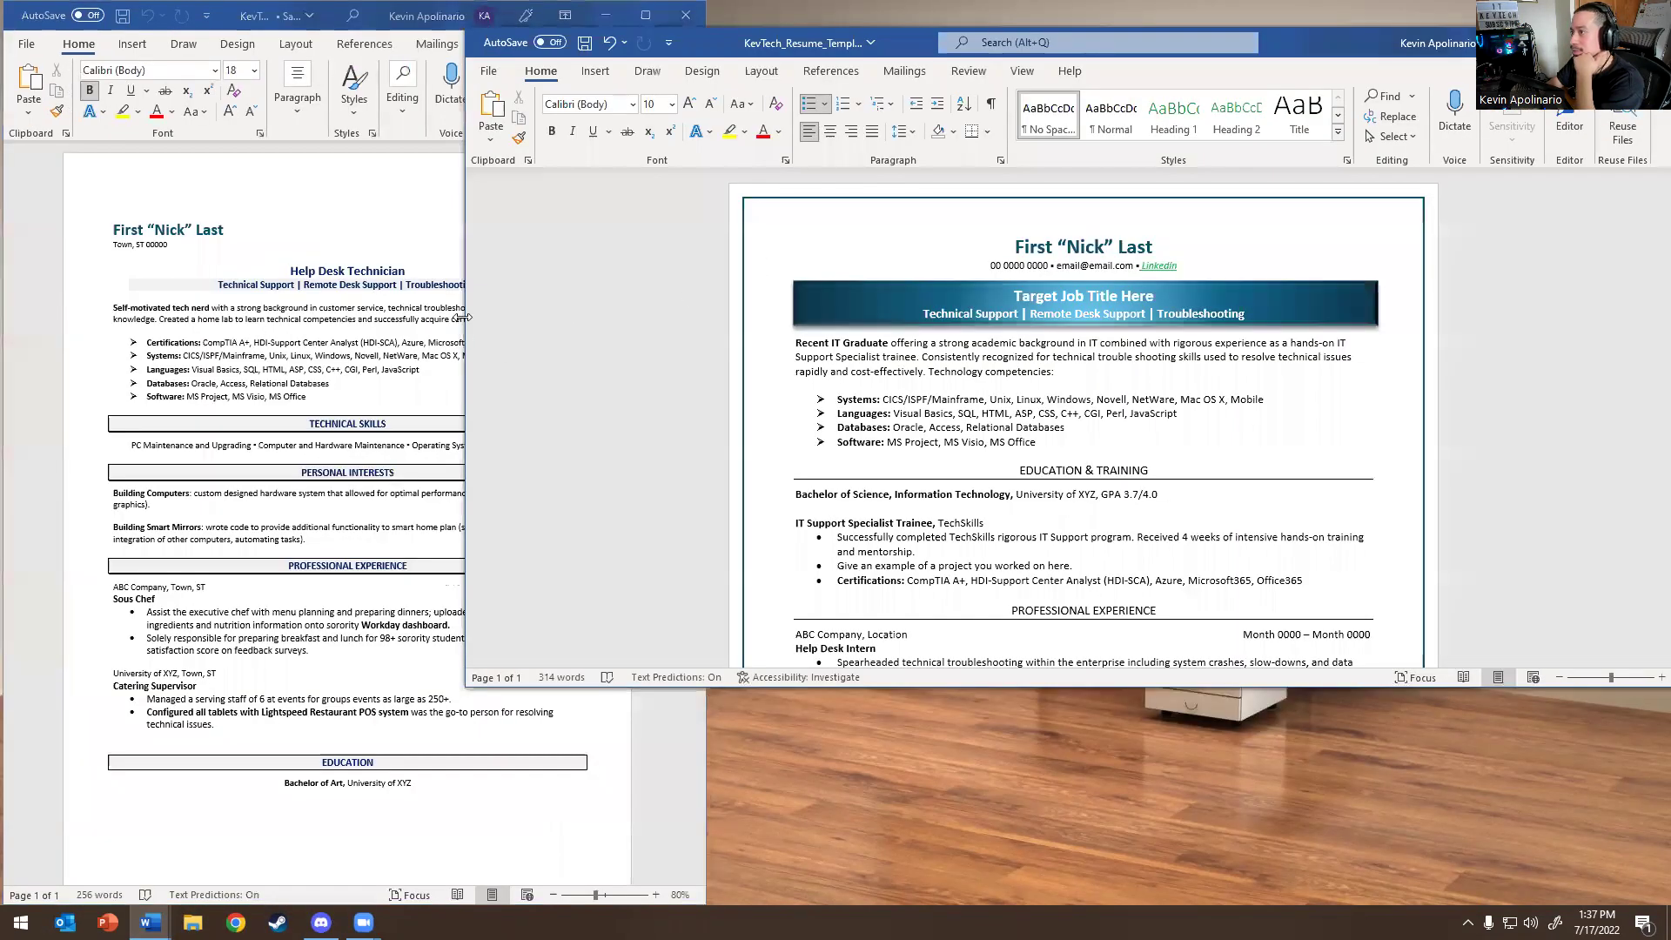
{"action": "left_click_drag", "start_coordinate": [467, 329], "coordinate": [986, 329]}
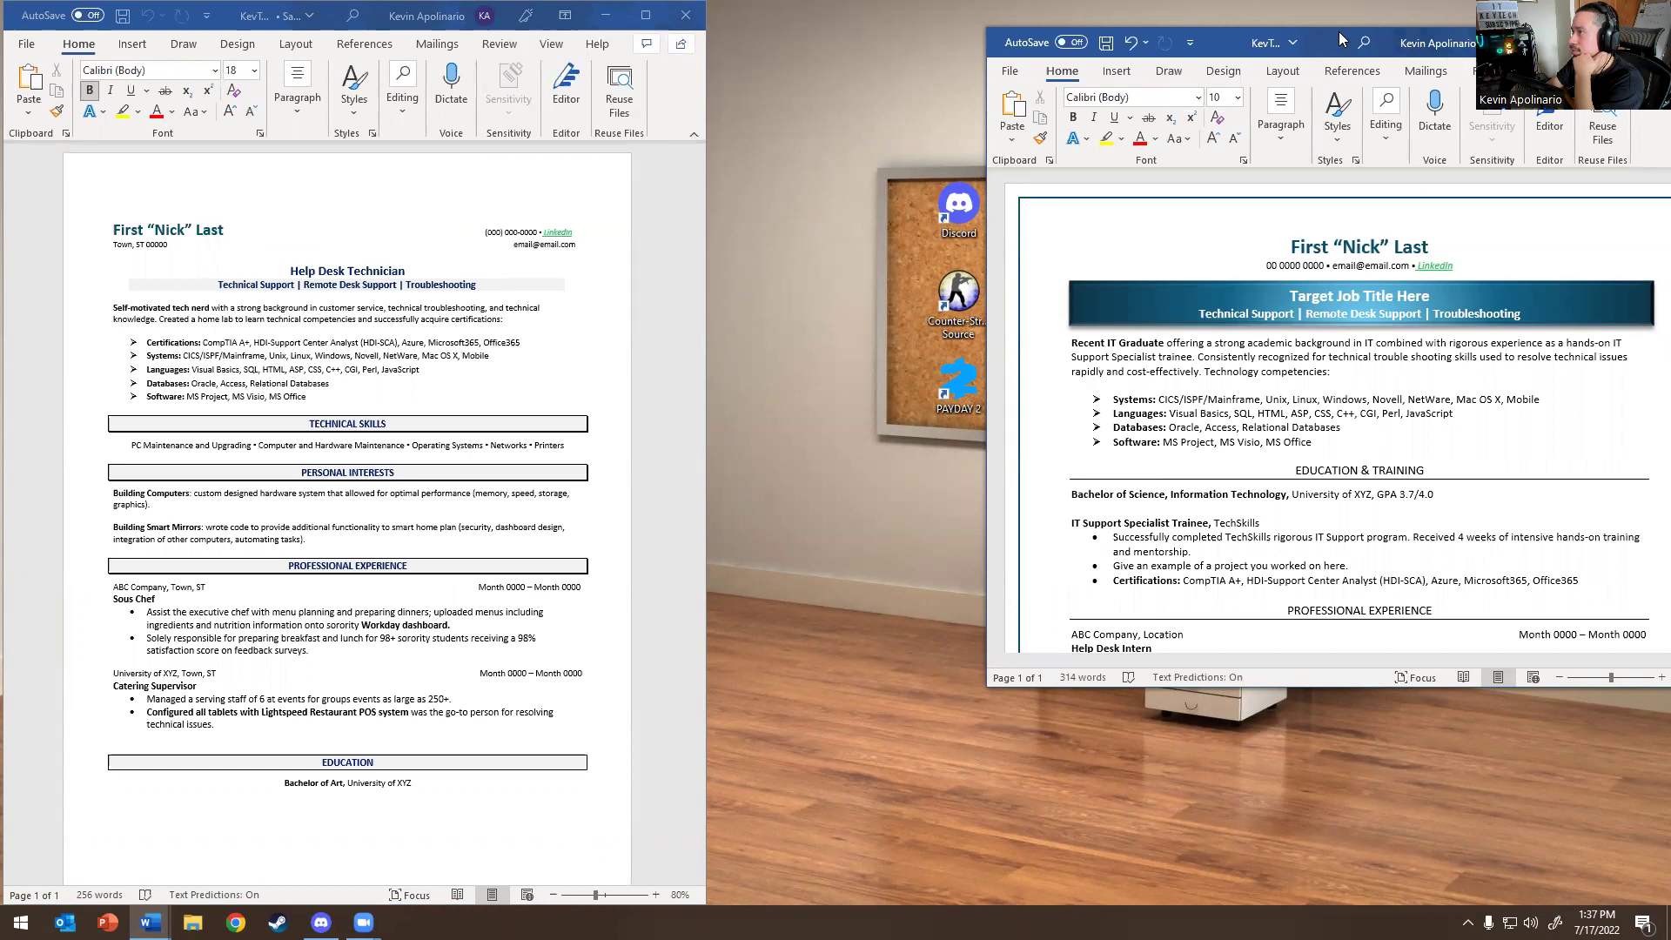
{"action": "left_click_drag", "start_coordinate": [1338, 31], "coordinate": [1063, 5]}
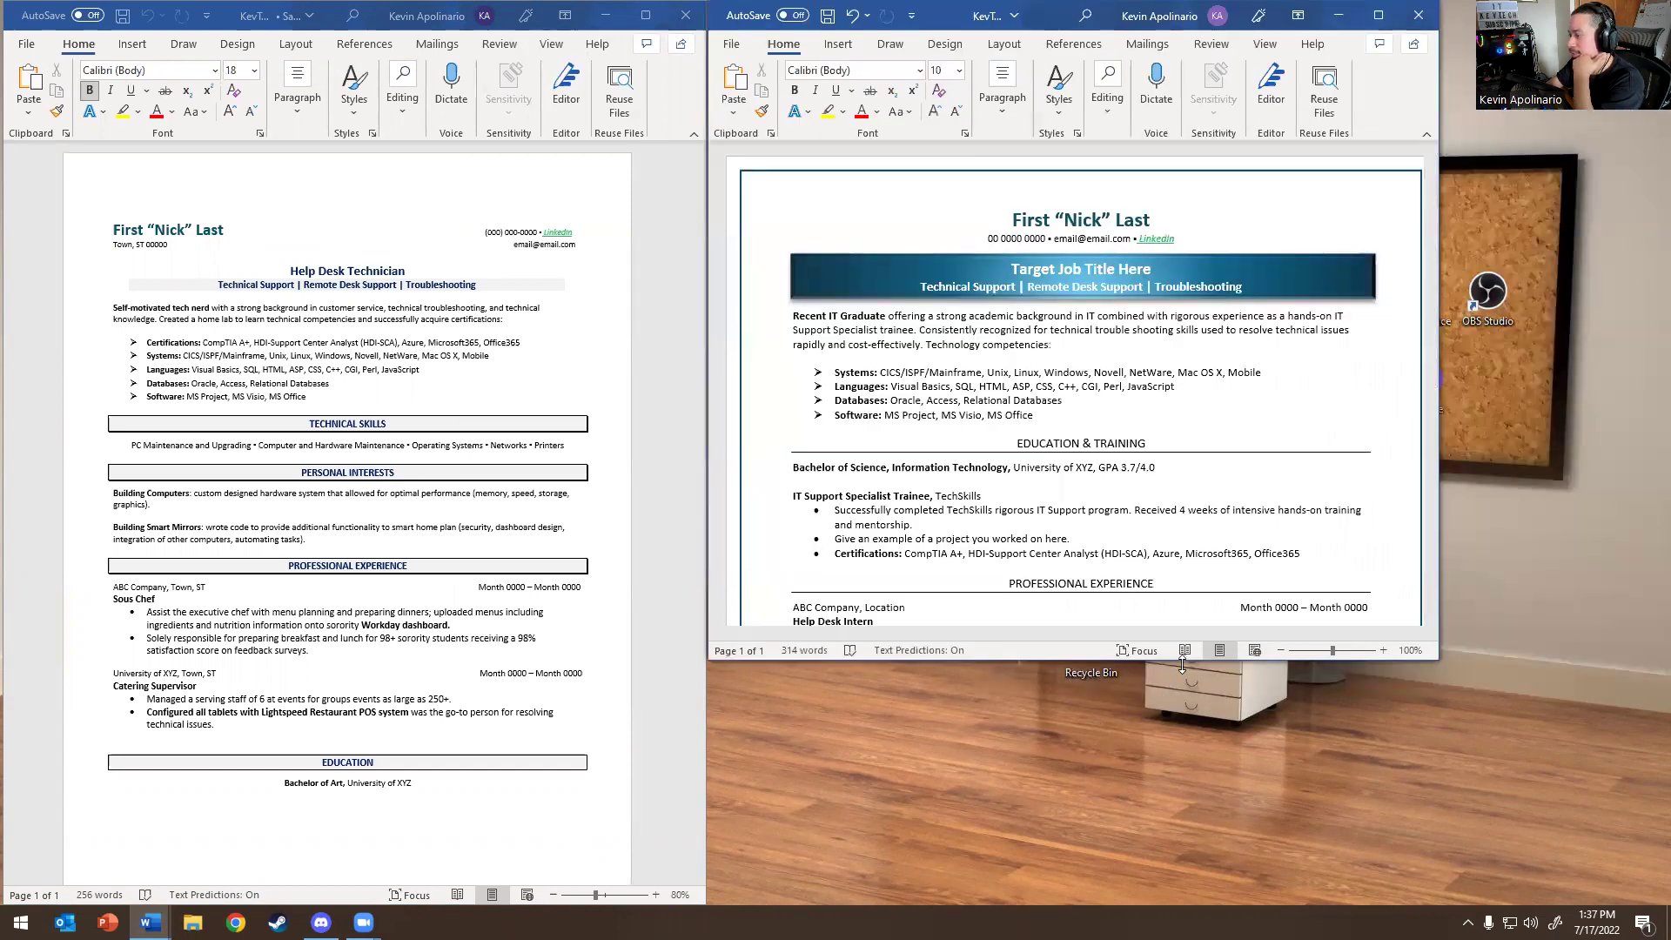
{"action": "left_click_drag", "start_coordinate": [1182, 660], "coordinate": [1182, 905]}
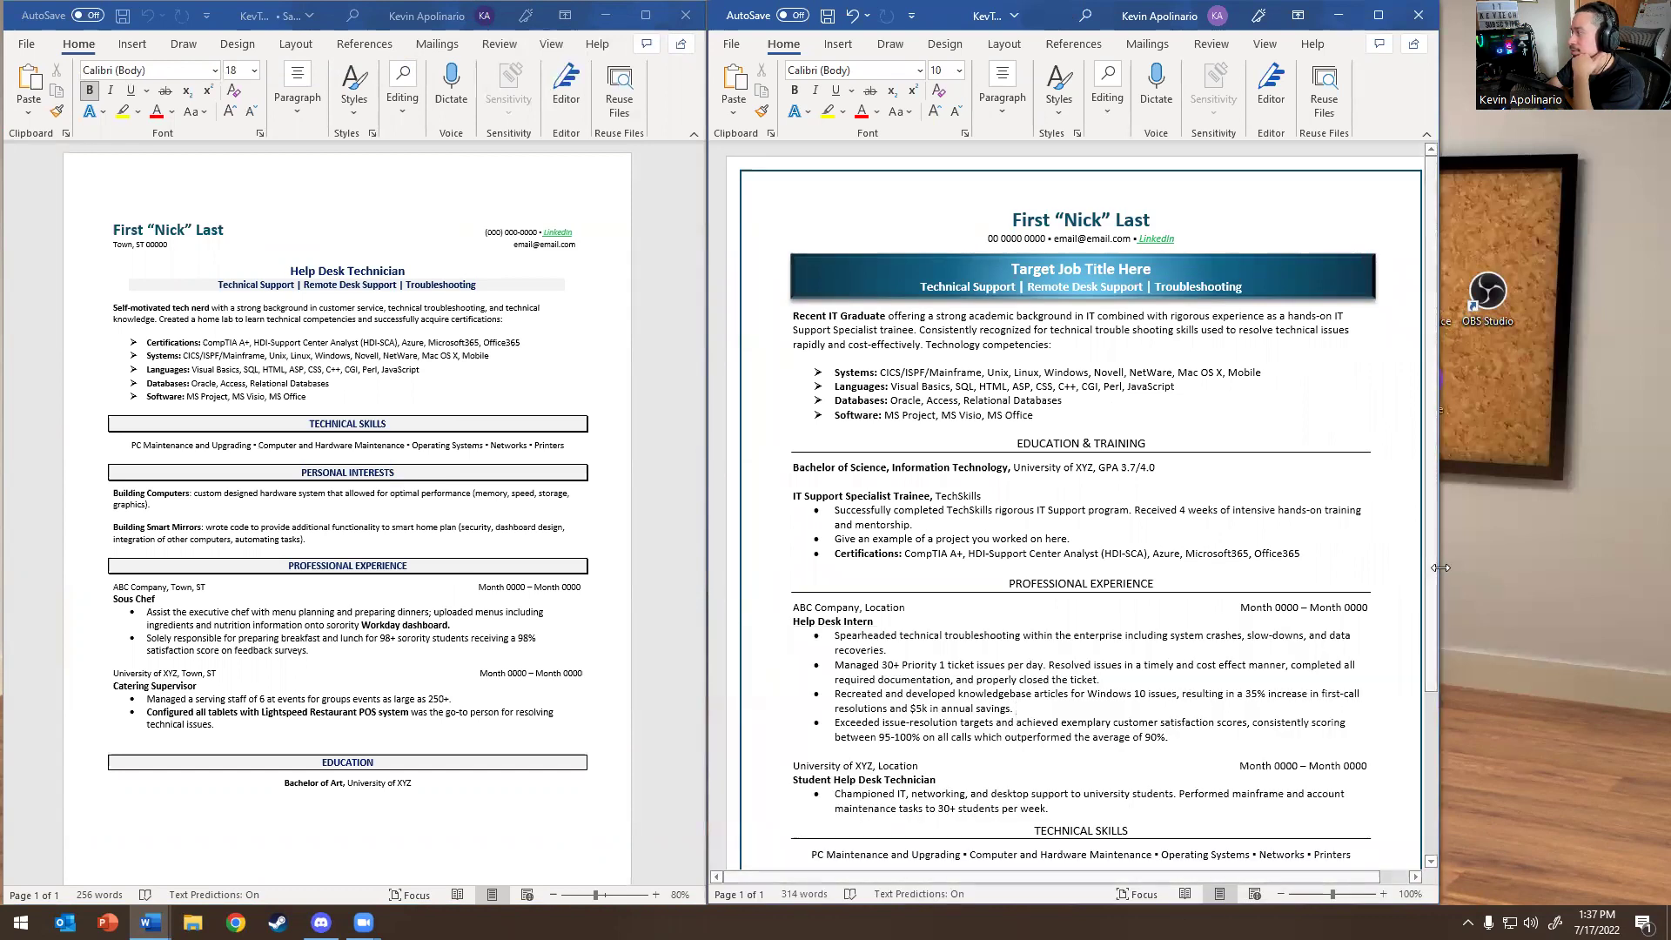
{"action": "left_click_drag", "start_coordinate": [1441, 567], "coordinate": [1596, 567]}
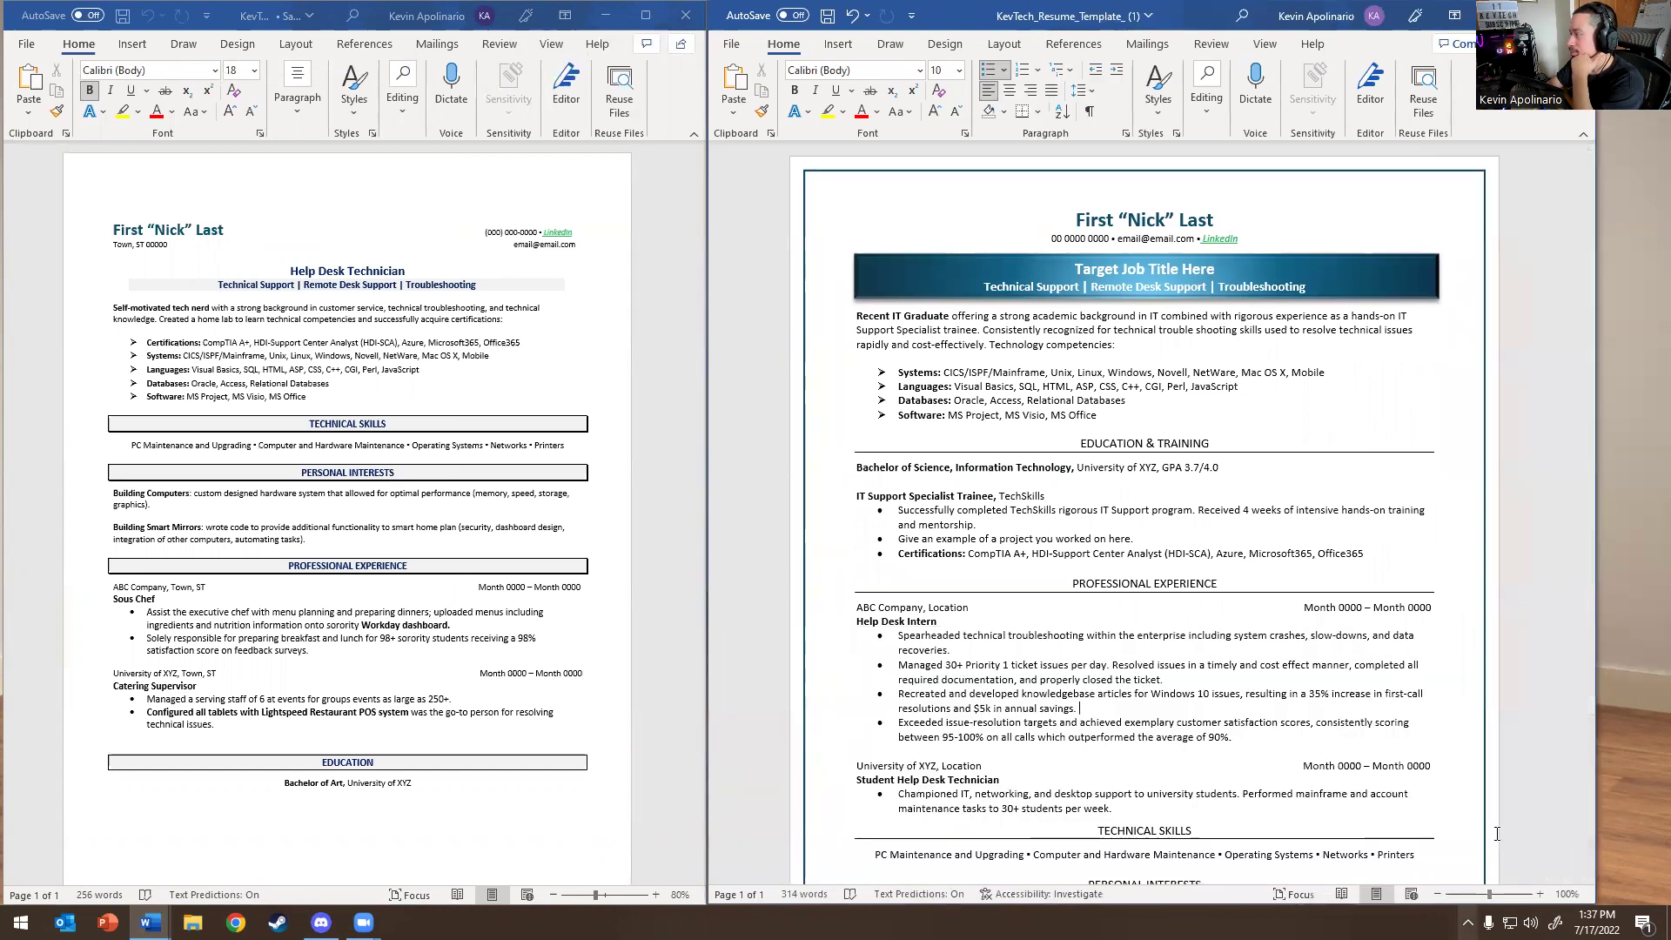
{"action": "left_click", "coordinate": [1437, 895]}
{"action": "left_click", "coordinate": [1438, 895]}
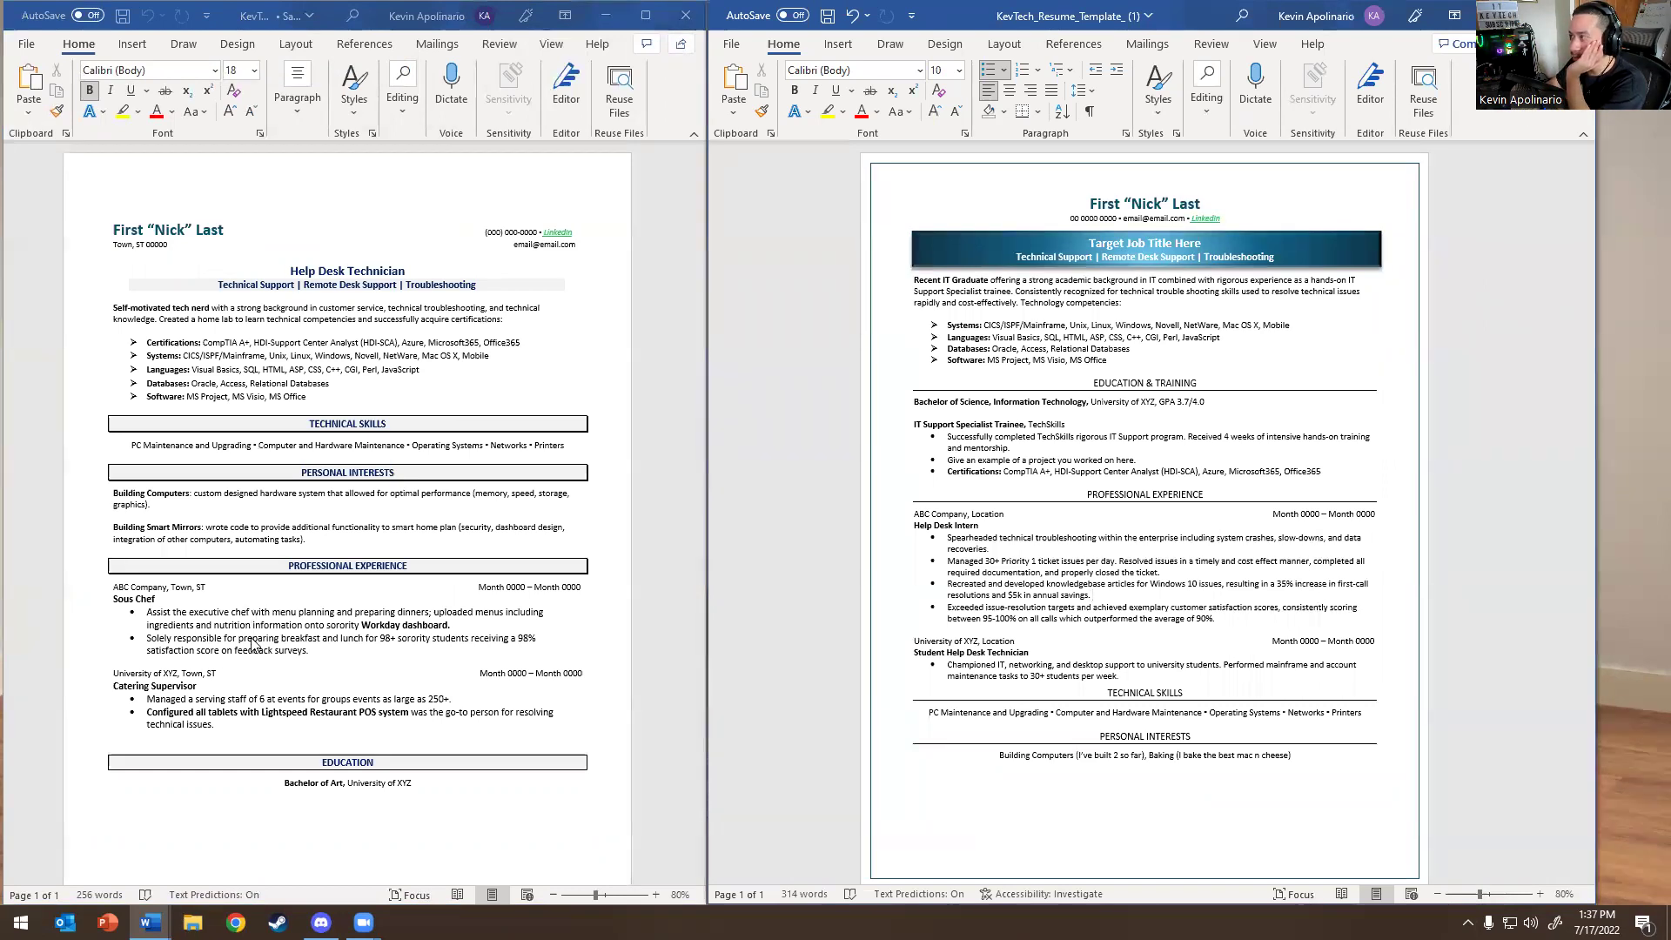
Close Template_(1) with Don't Save and maximize Template_2 at 100% zoom
{"action": "left_click", "coordinate": [1575, 15]}
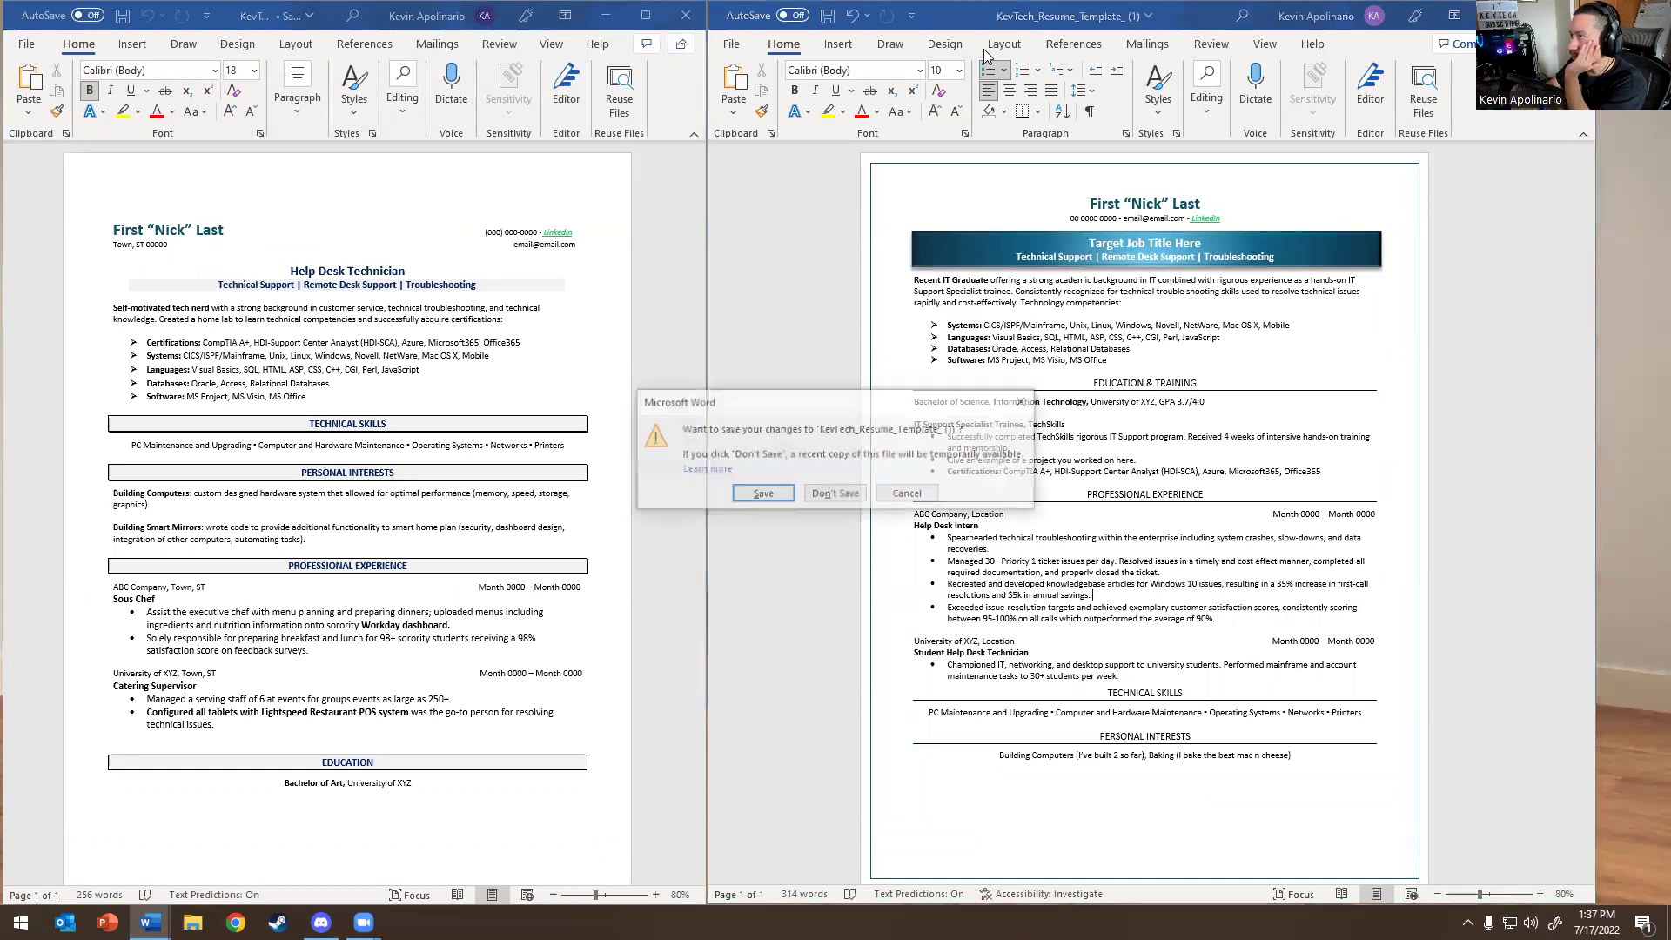
{"action": "left_click", "coordinate": [833, 493]}
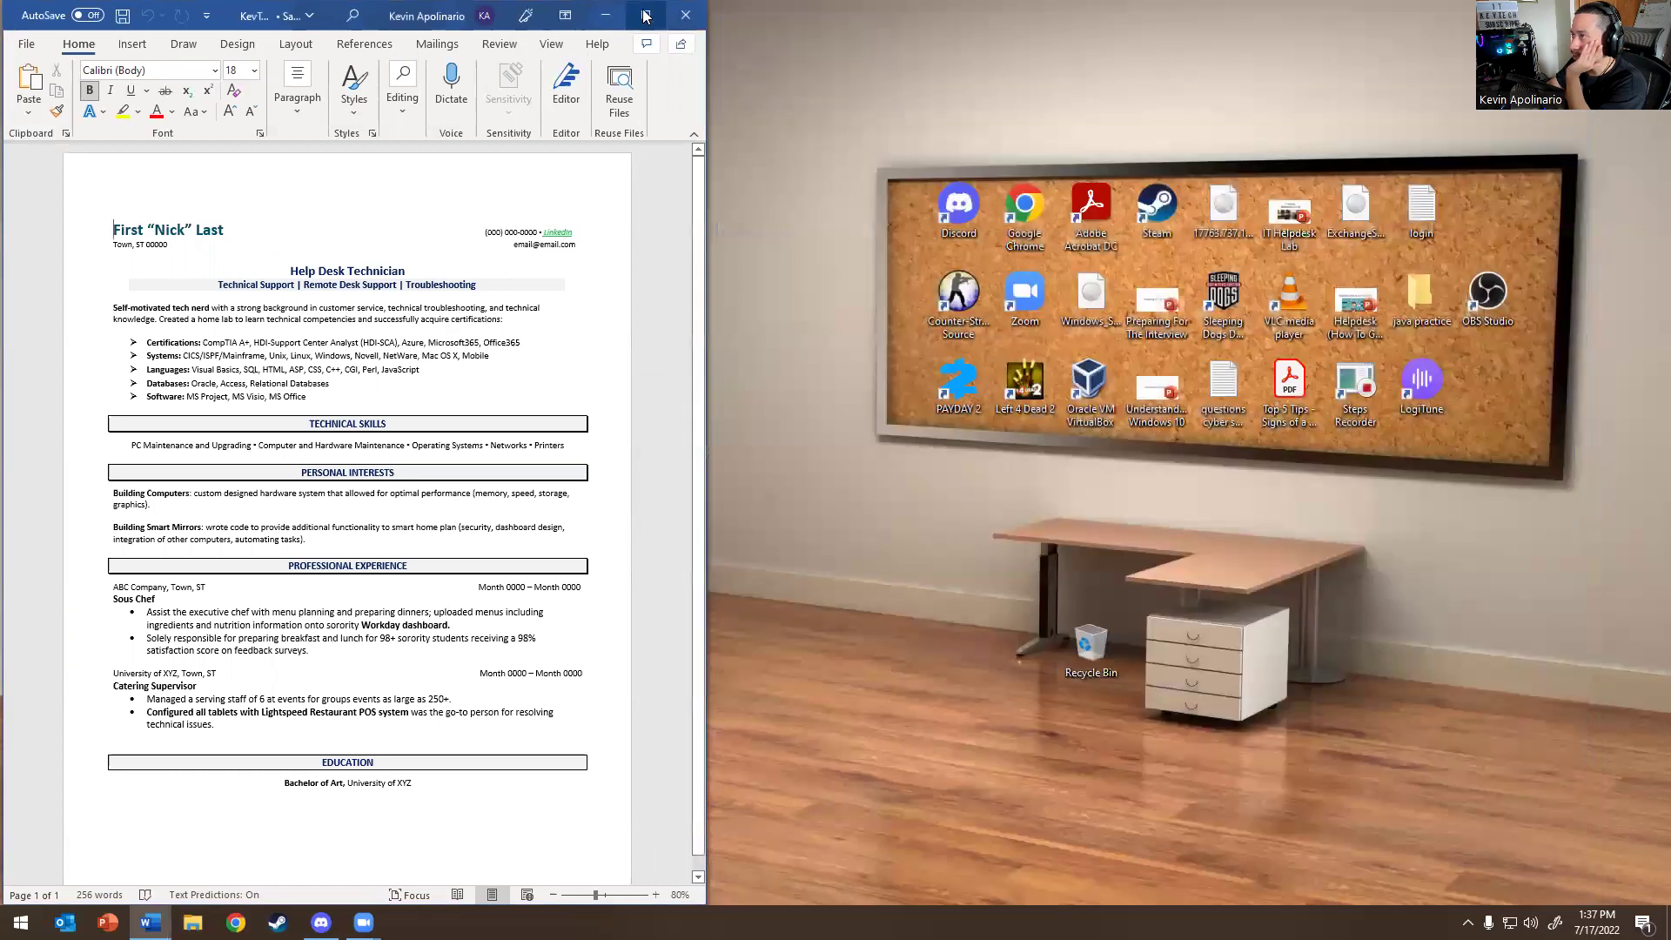
{"action": "left_click", "coordinate": [645, 15]}
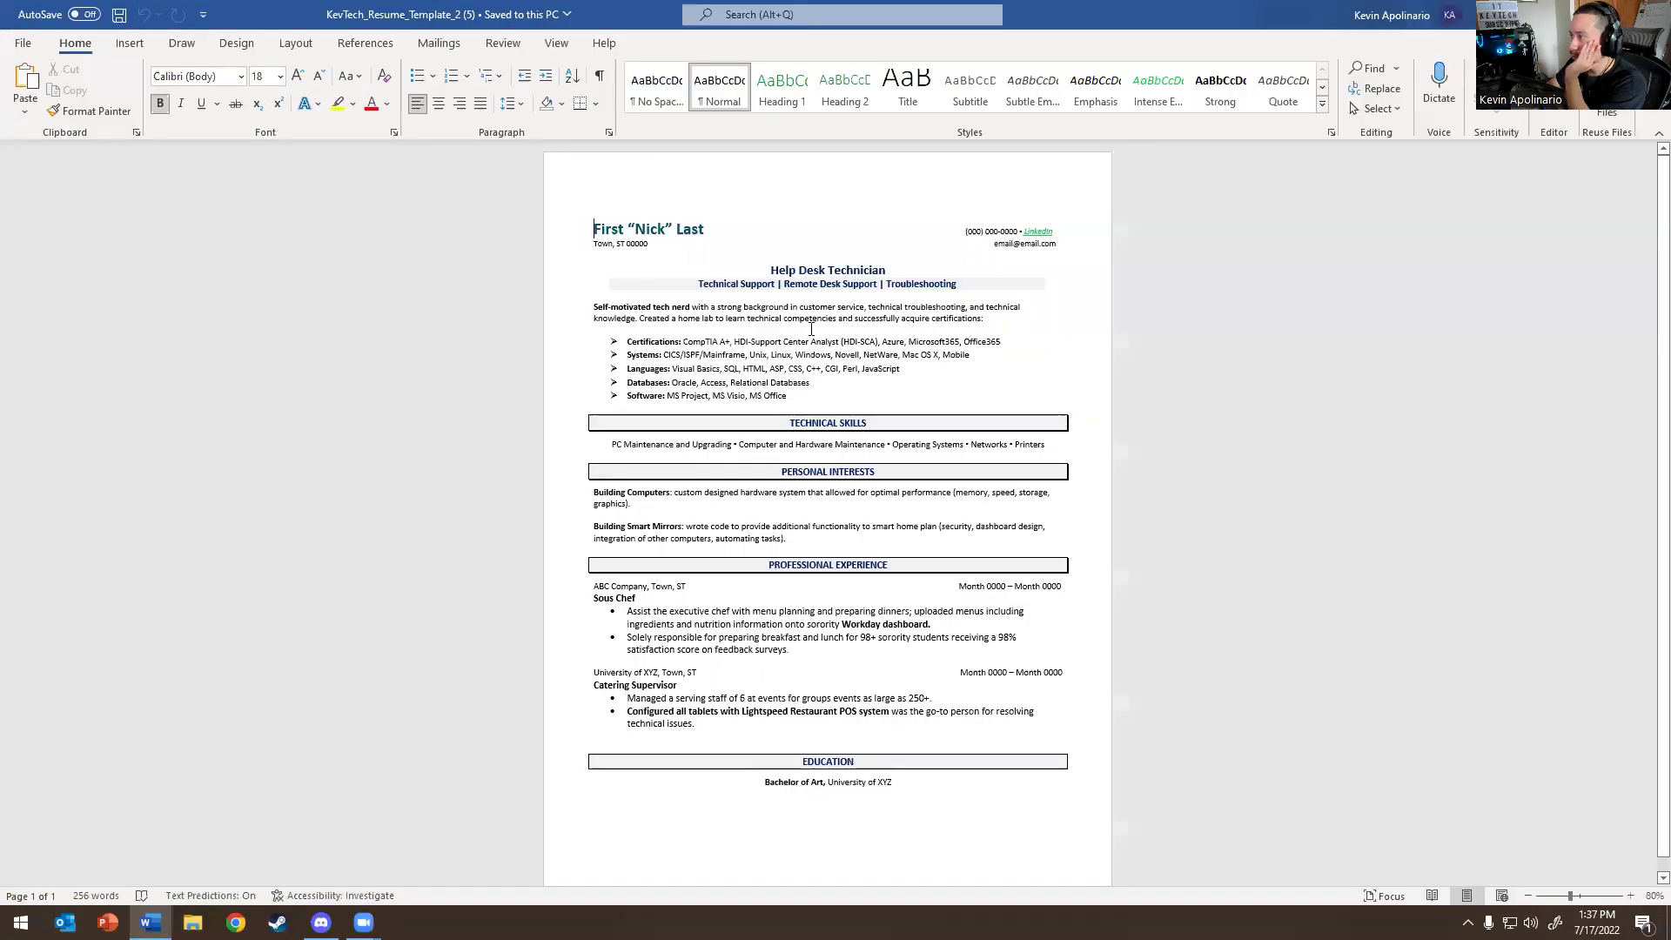
{"action": "left_click", "coordinate": [1629, 895]}
{"action": "left_click", "coordinate": [1629, 895]}
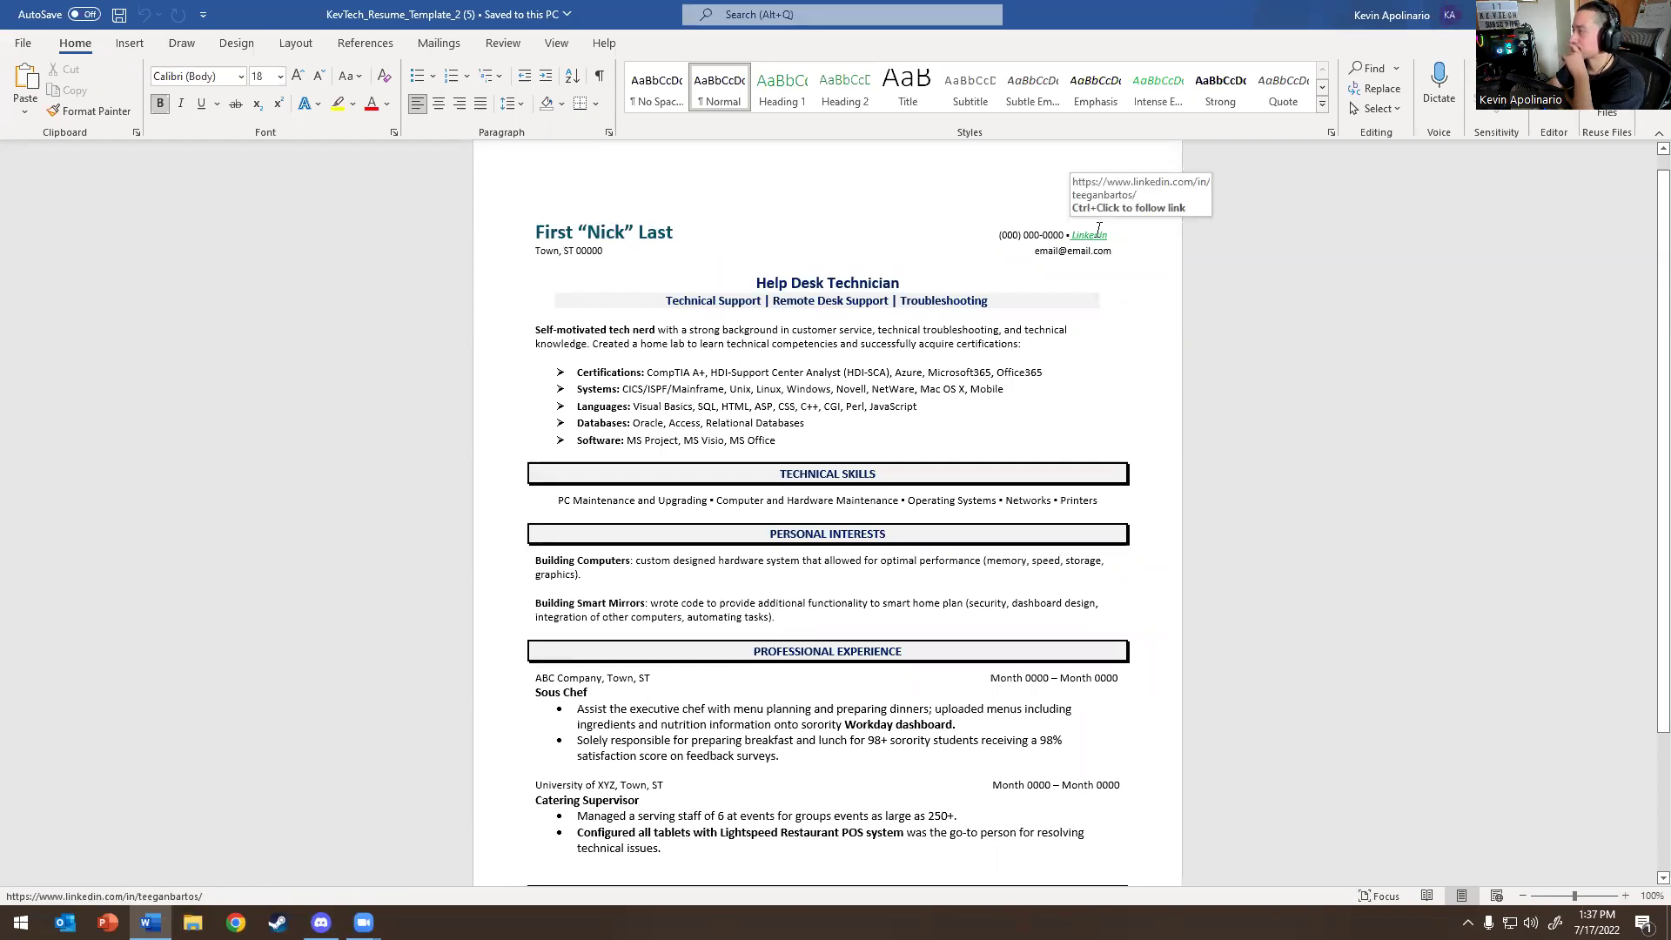
Paste the new LinkedIn profile URL as Template_2's LinkedIn link address
{"action": "left_click", "coordinate": [1098, 229]}
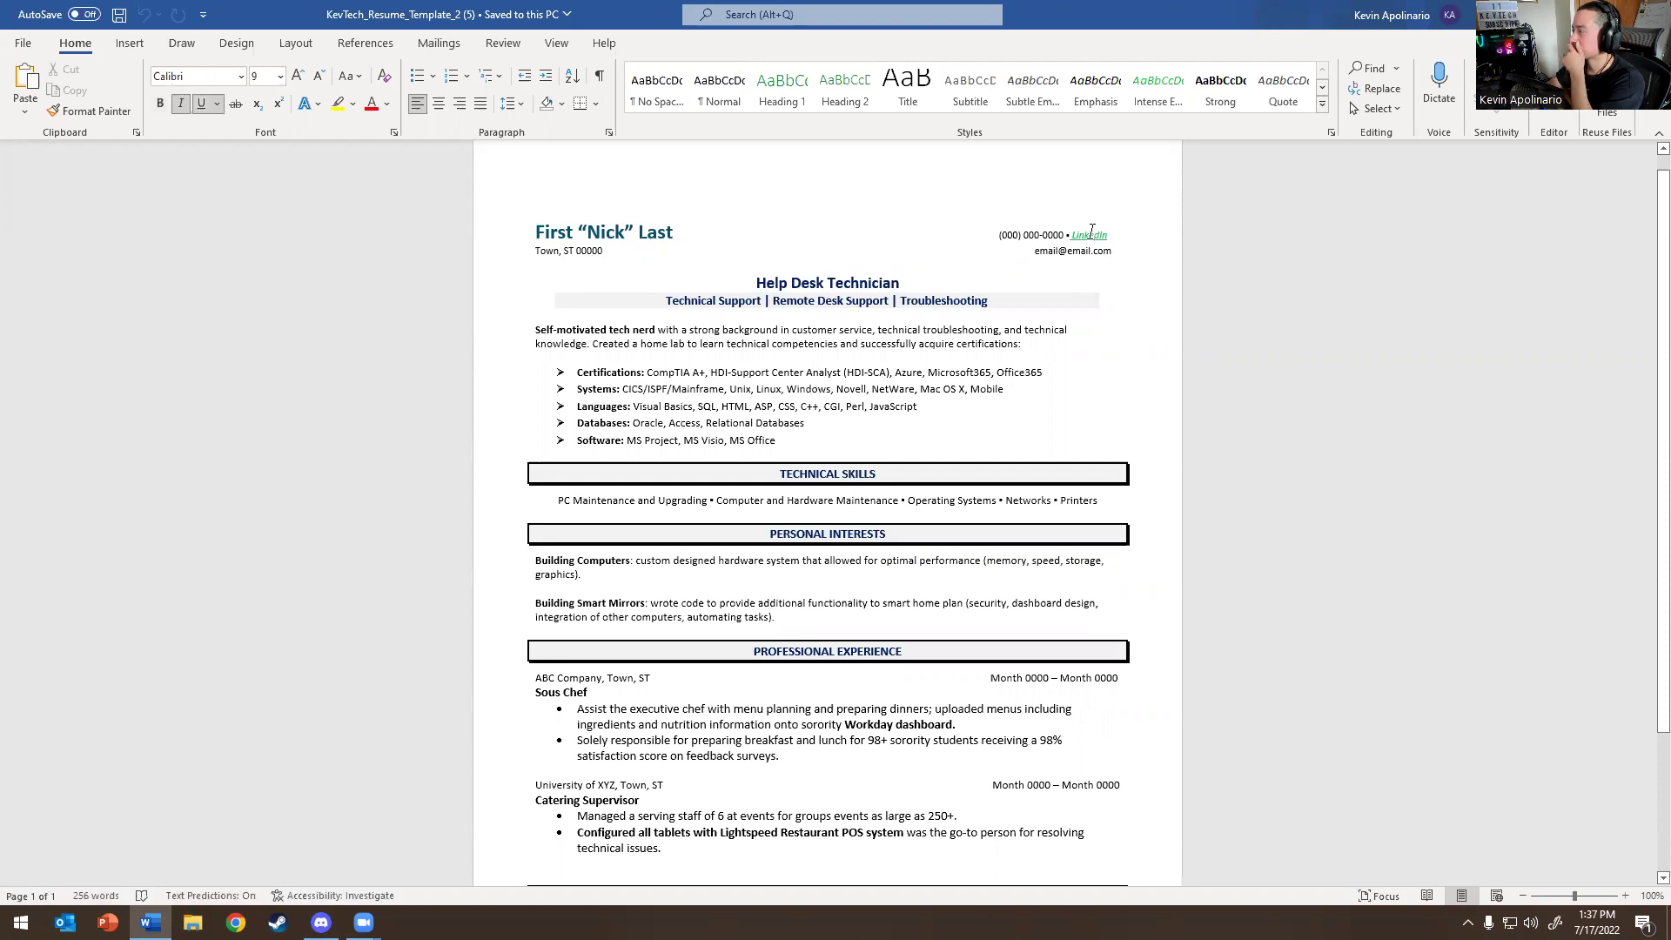
{"action": "right_click", "coordinate": [1092, 232]}
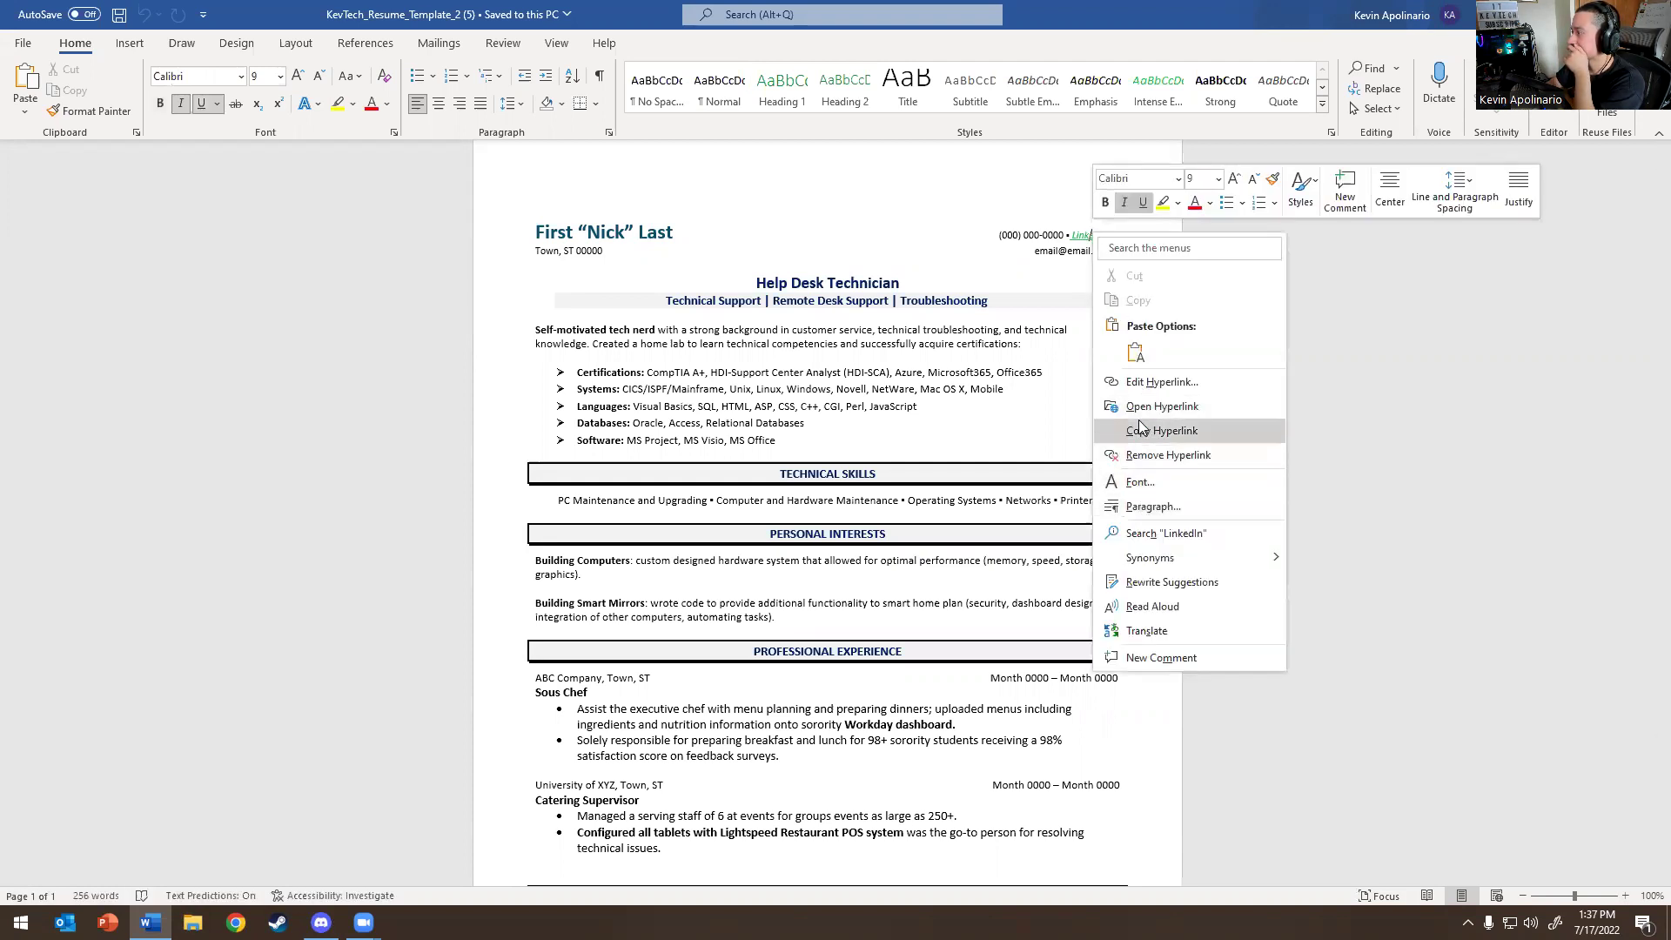
{"action": "left_click", "coordinate": [1162, 381]}
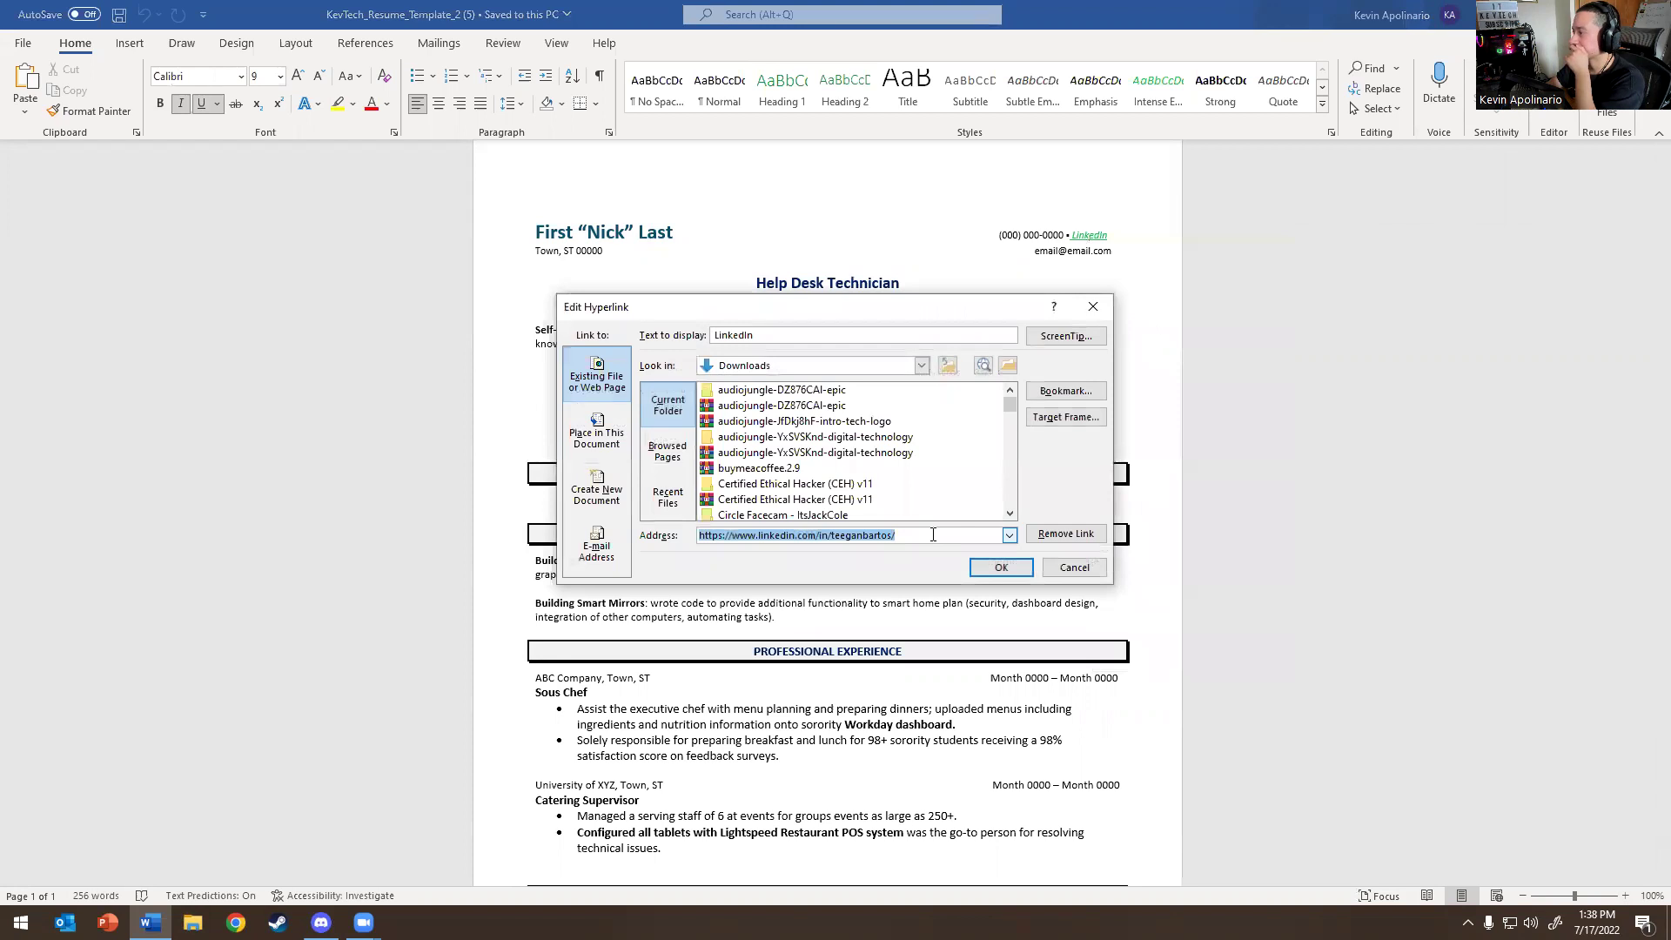
{"action": "type", "text": "https://www.linkedin.com/in/itprofessionalkevinapolinario/"}
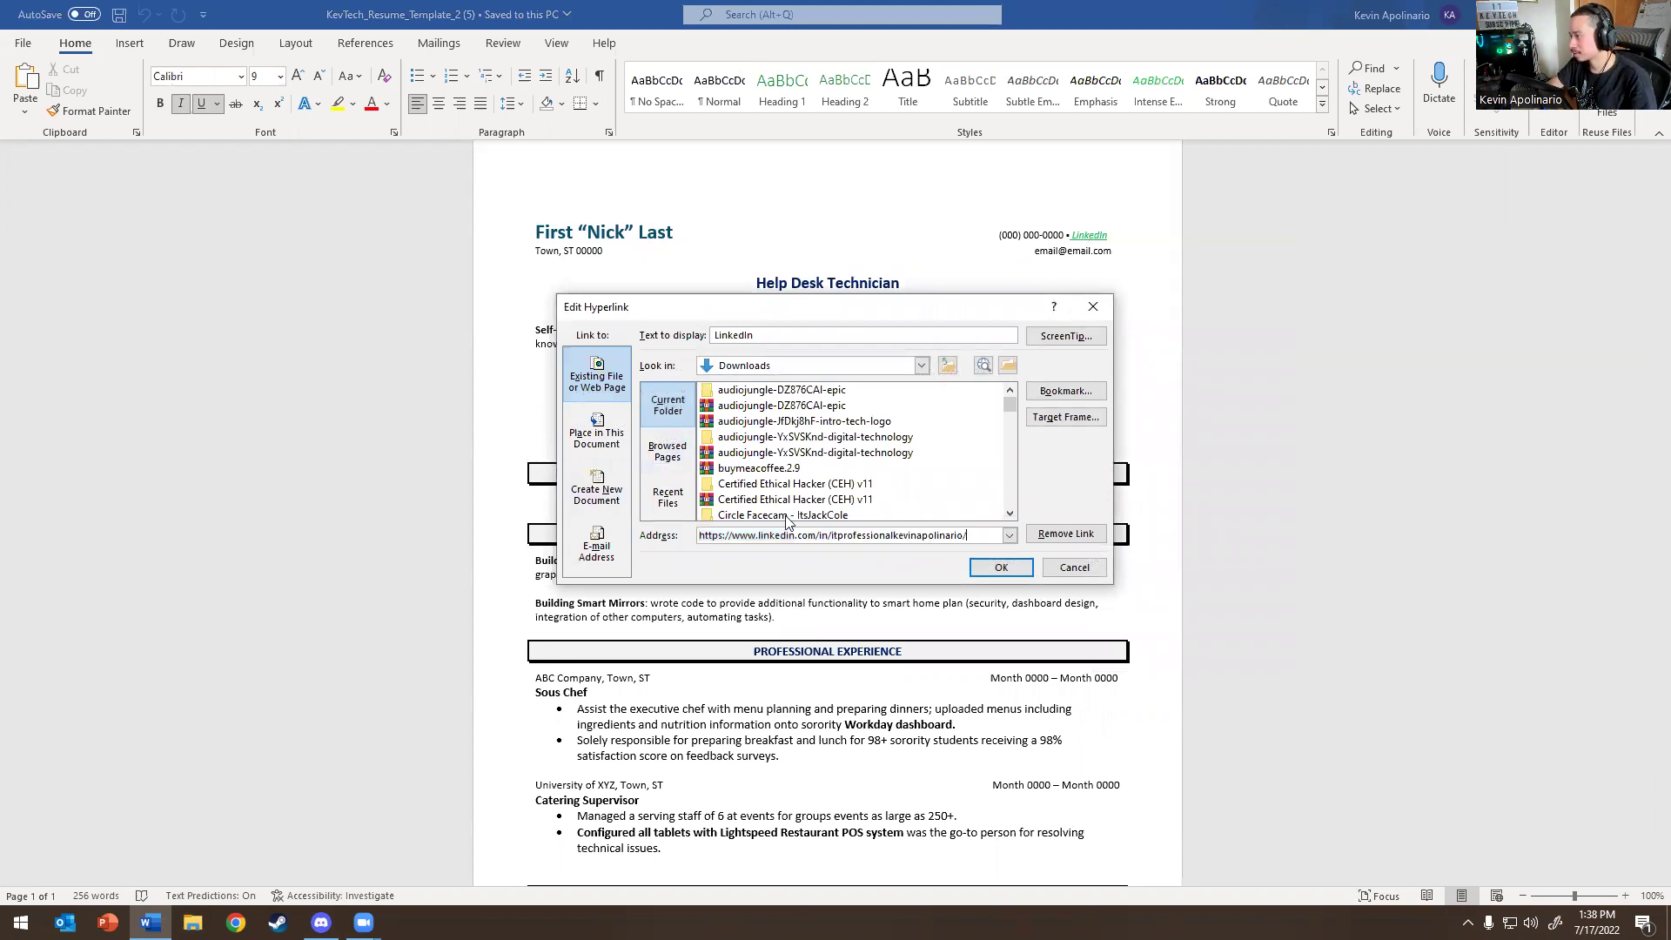
{"action": "left_click", "coordinate": [1000, 567]}
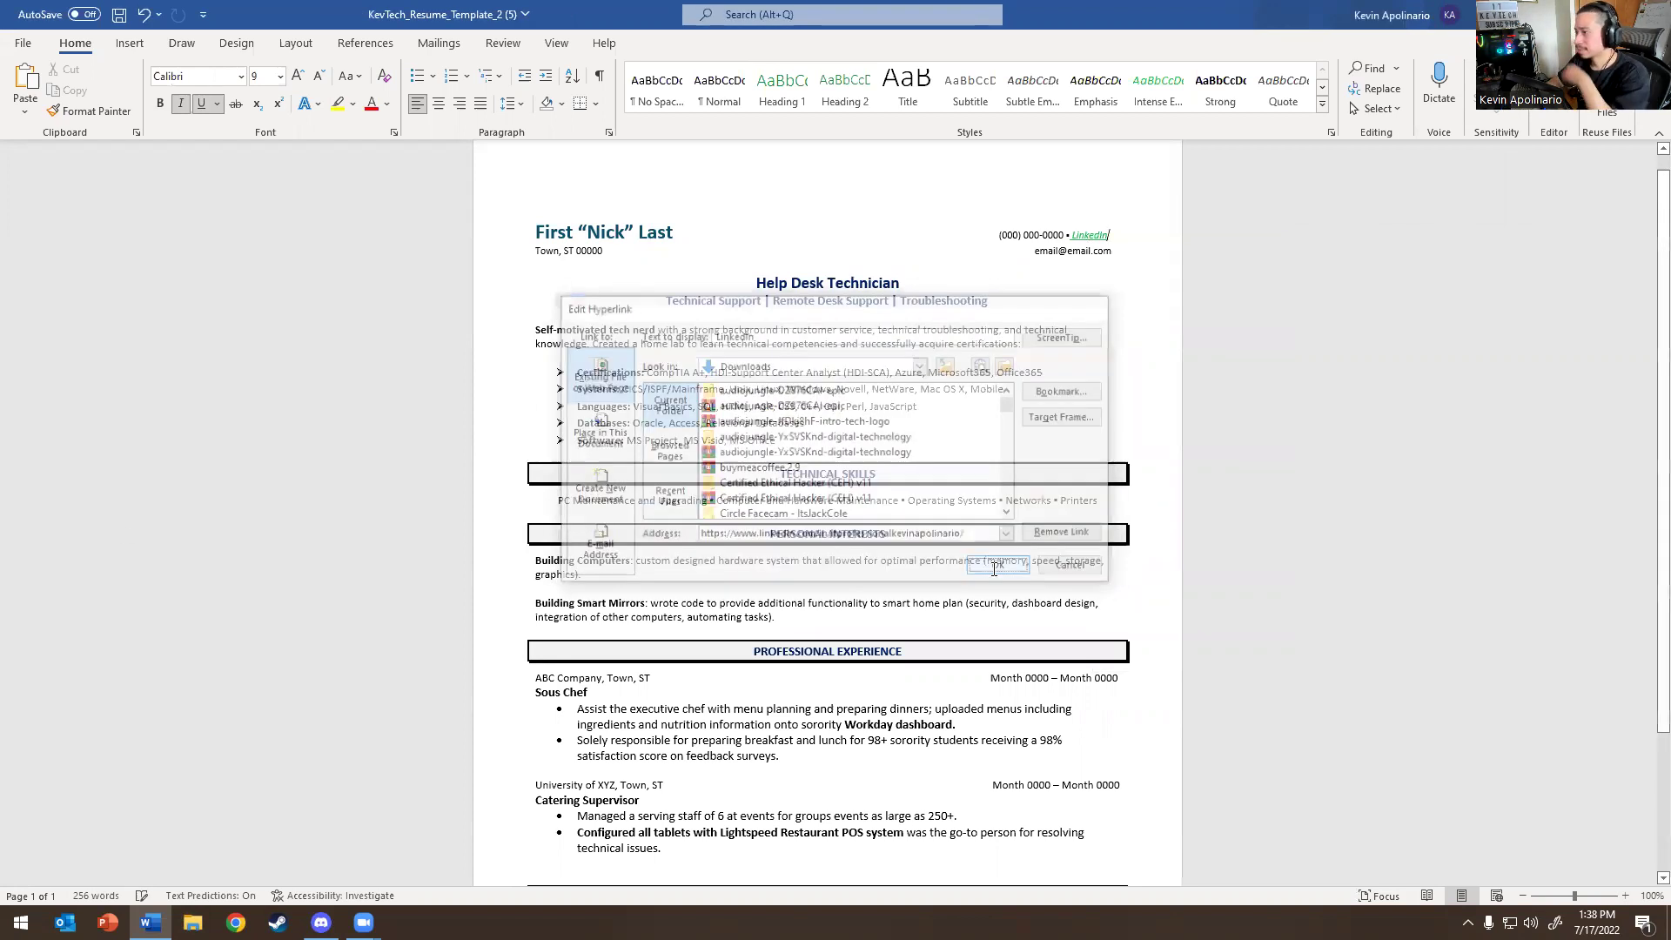
{"action": "left_click", "coordinate": [1087, 257]}
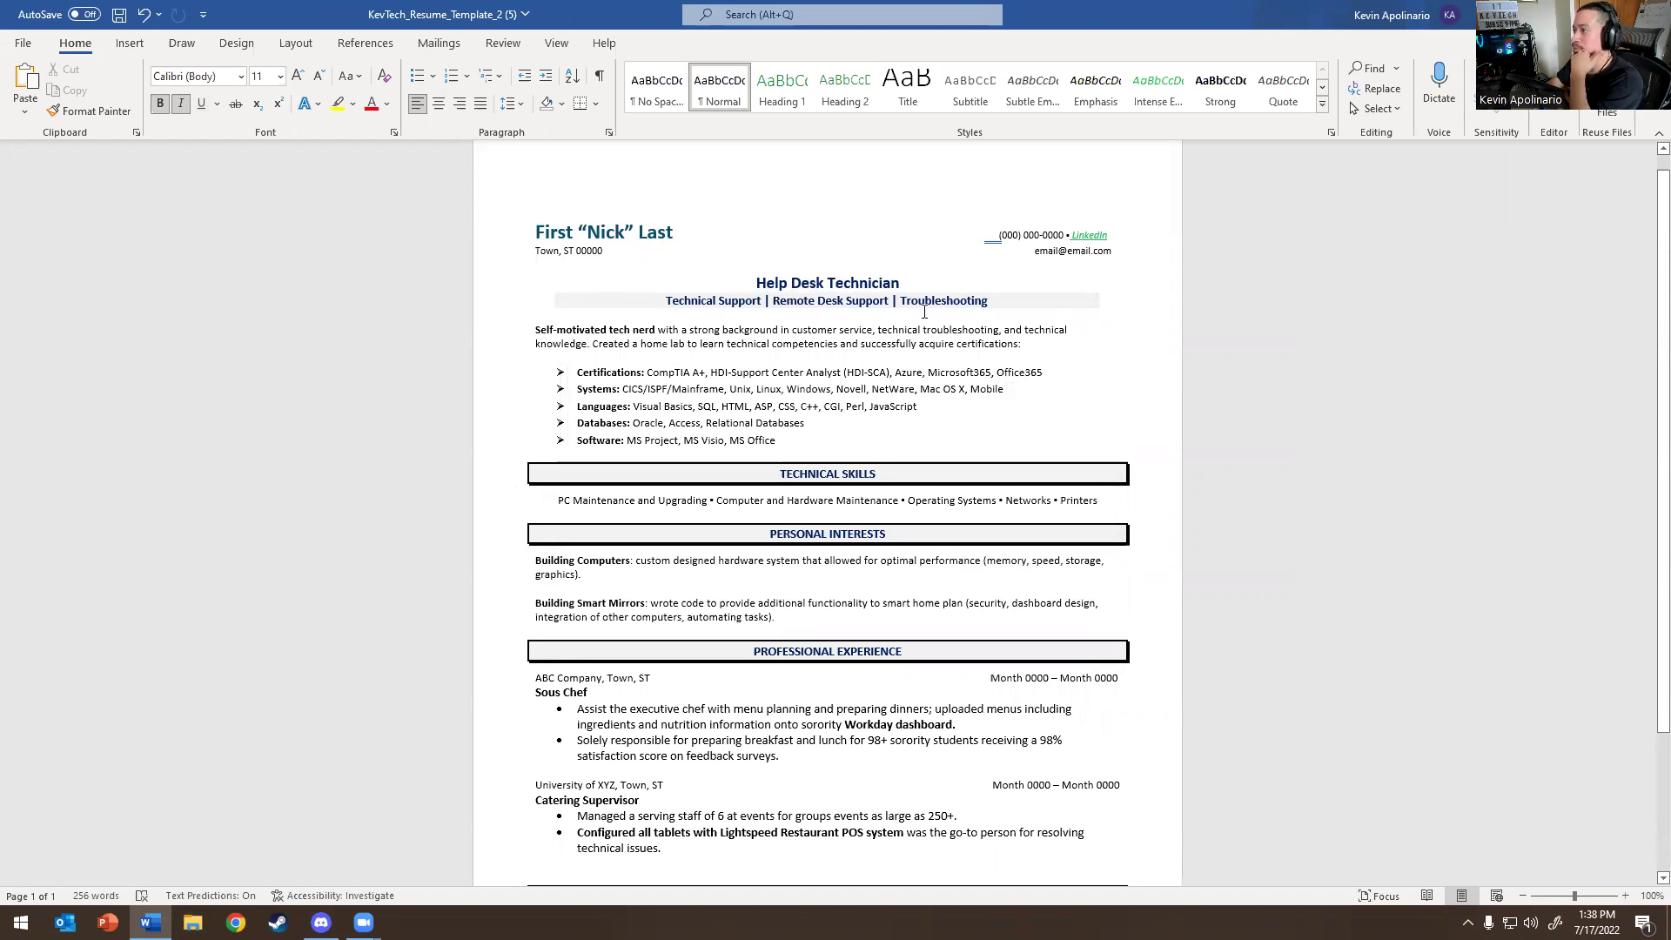
{"action": "left_click", "coordinate": [586, 328]}
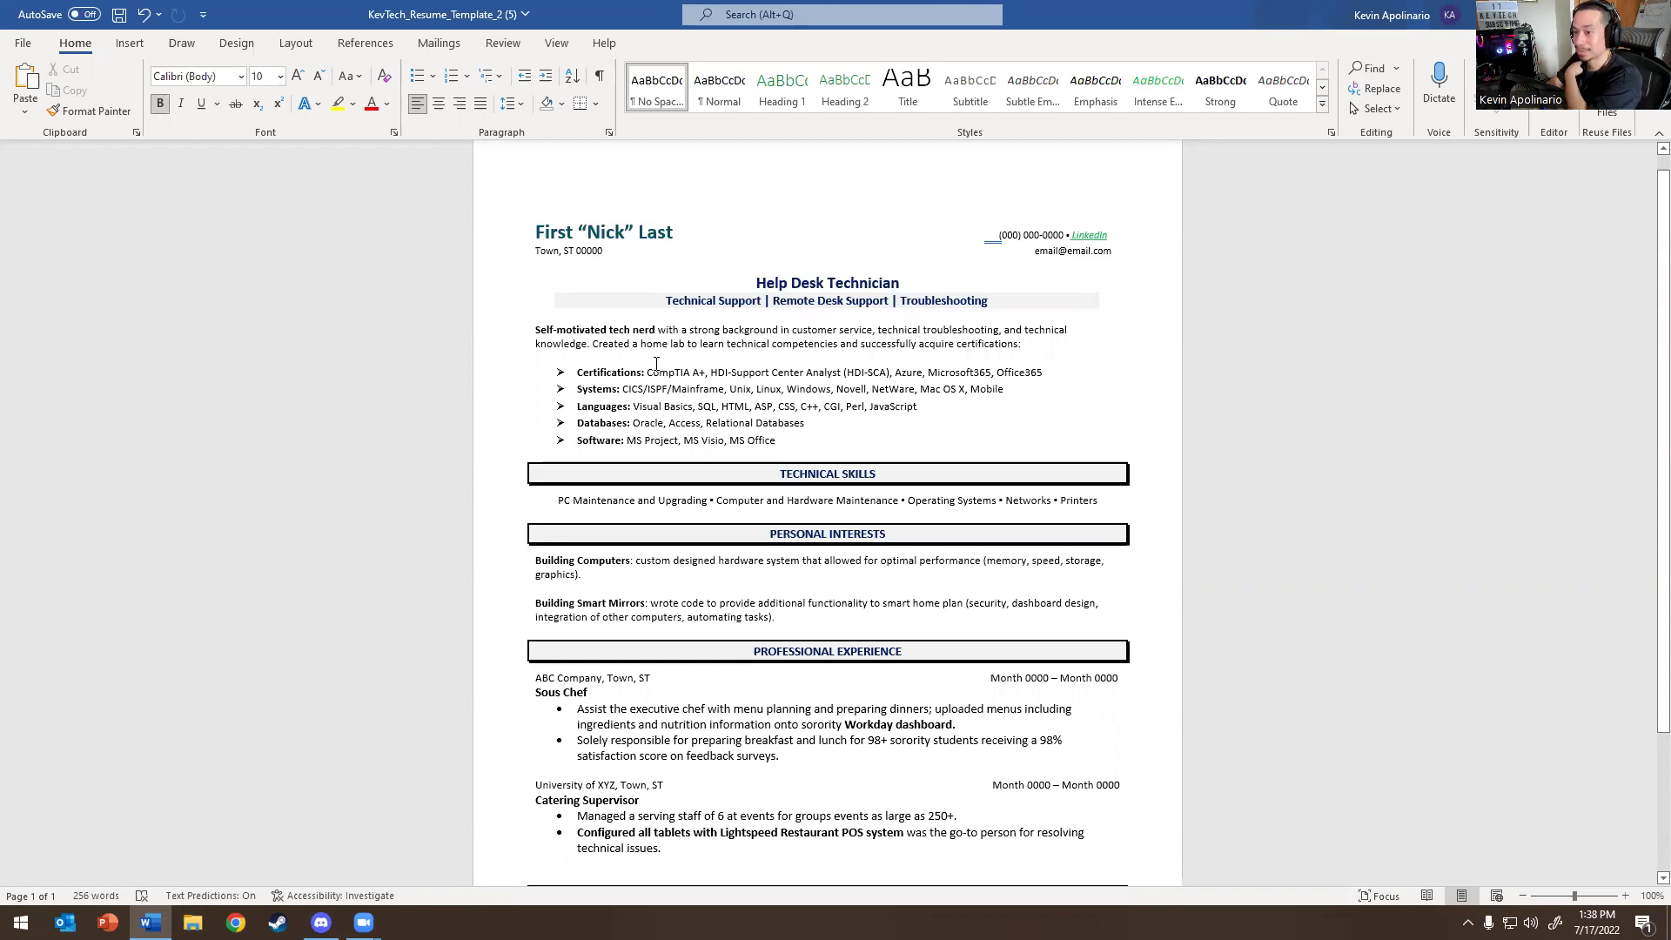
{"action": "left_click_drag", "start_coordinate": [577, 373], "coordinate": [923, 372]}
{"action": "left_click", "coordinate": [892, 373]}
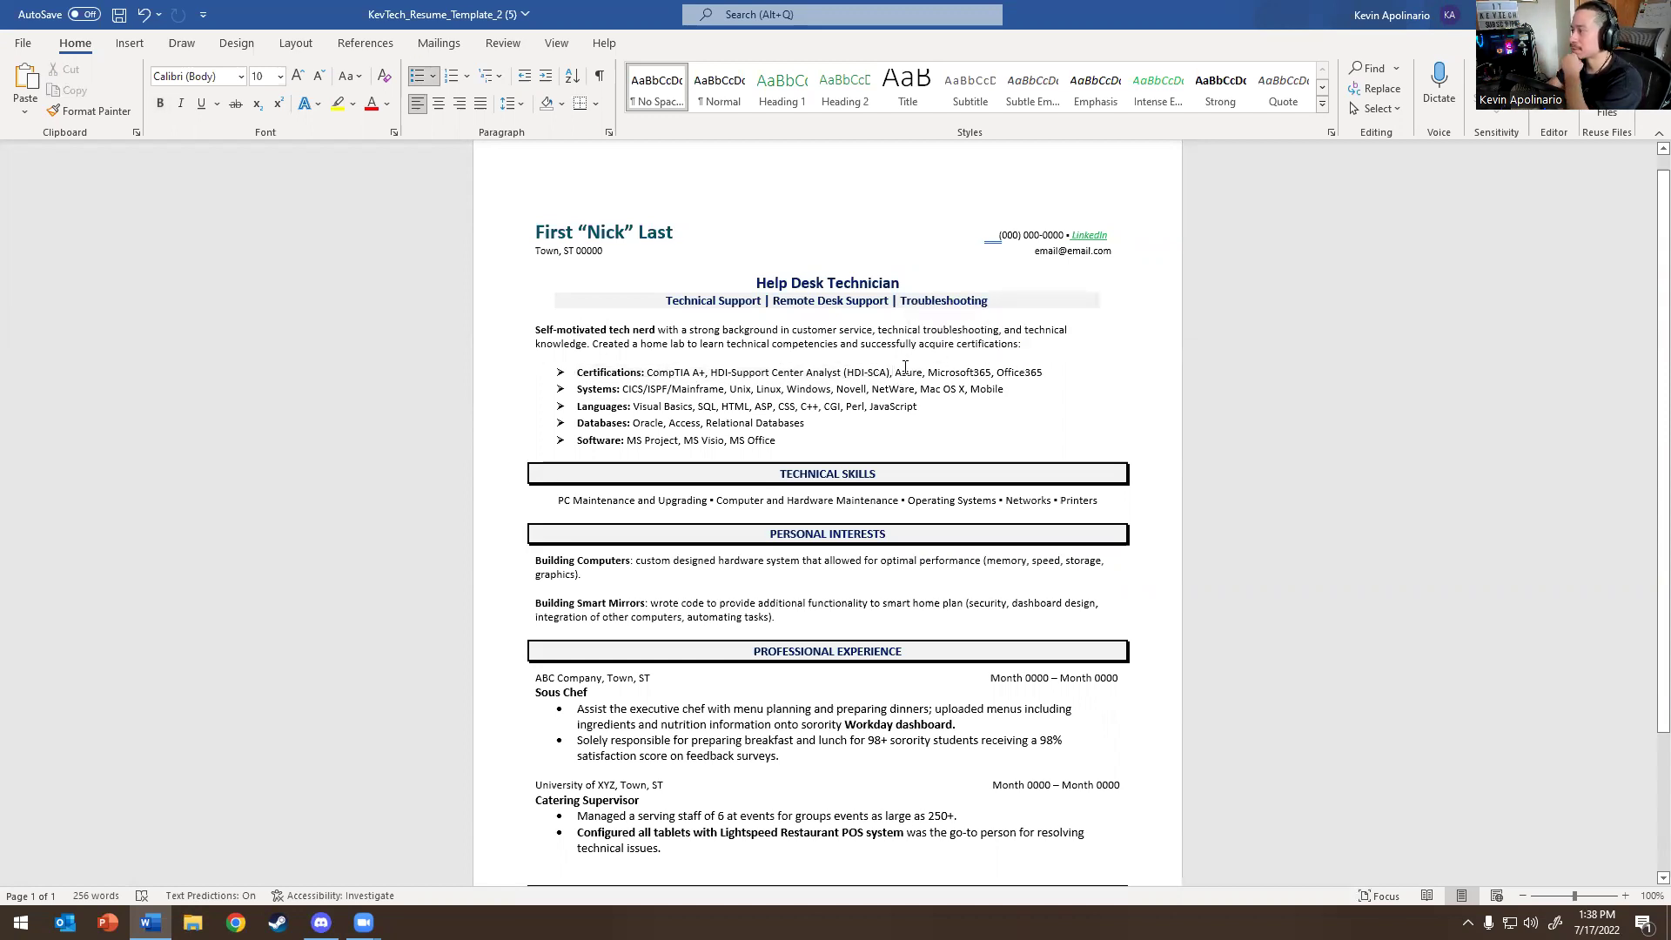
{"action": "left_click_drag", "start_coordinate": [990, 373], "coordinate": [895, 374]}
{"action": "left_click", "coordinate": [897, 372]}
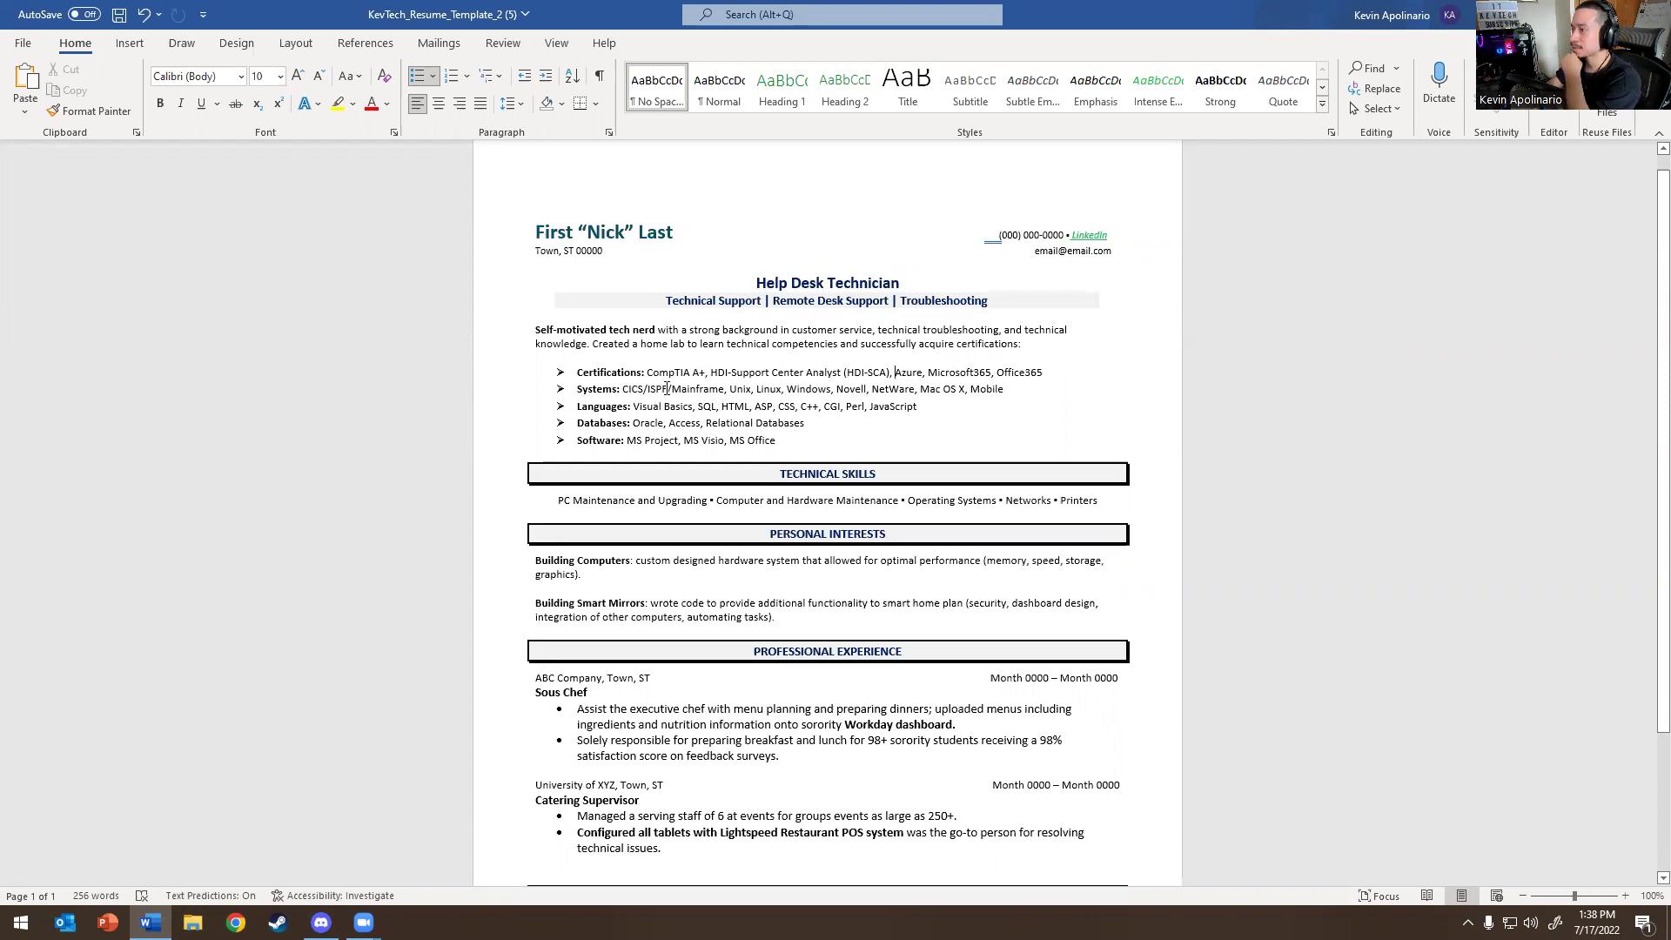
{"action": "left_click_drag", "start_coordinate": [684, 380], "coordinate": [577, 389]}
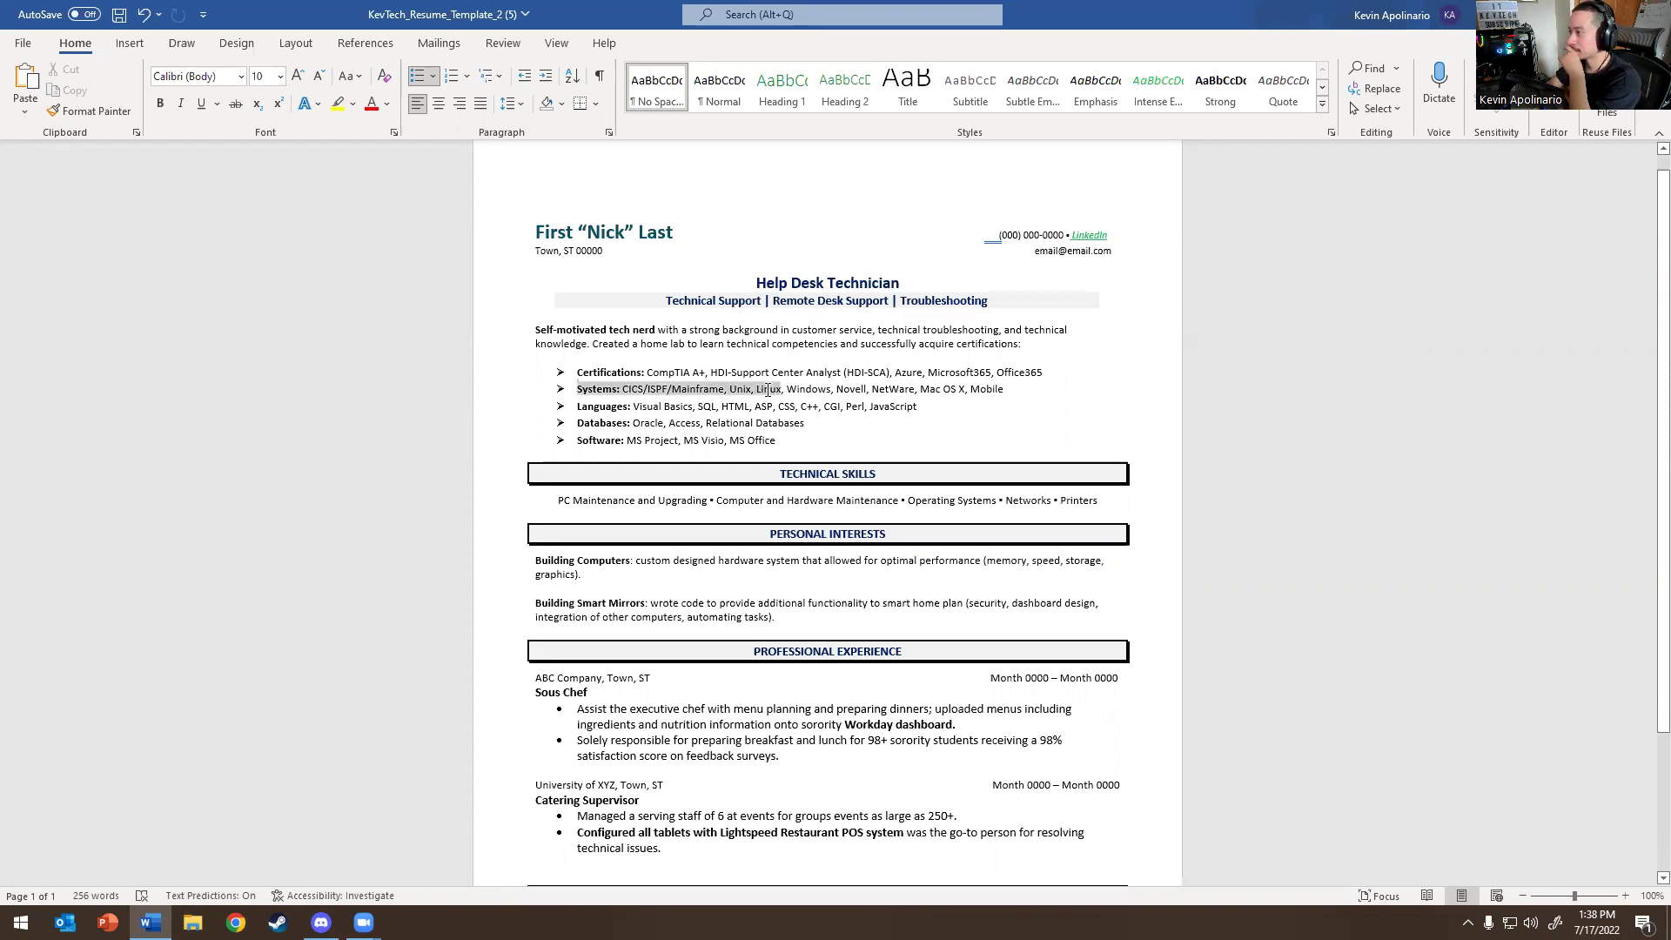
{"action": "left_click", "coordinate": [818, 394]}
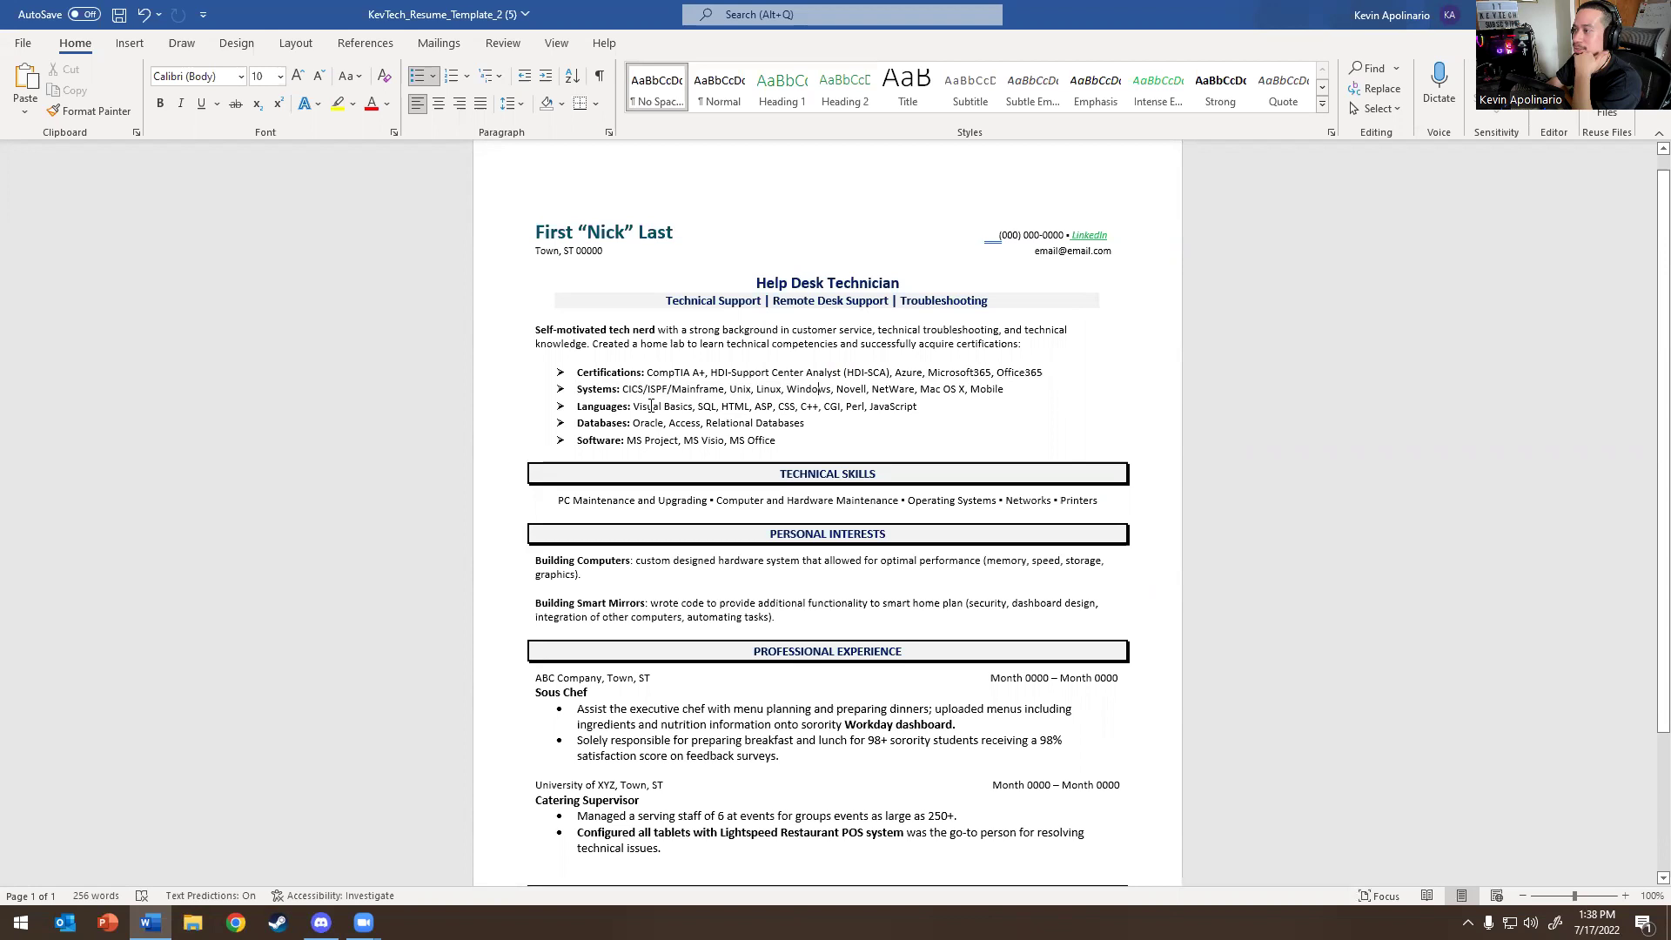
{"action": "left_click_drag", "start_coordinate": [633, 422], "coordinate": [805, 423]}
{"action": "left_click", "coordinate": [722, 405]}
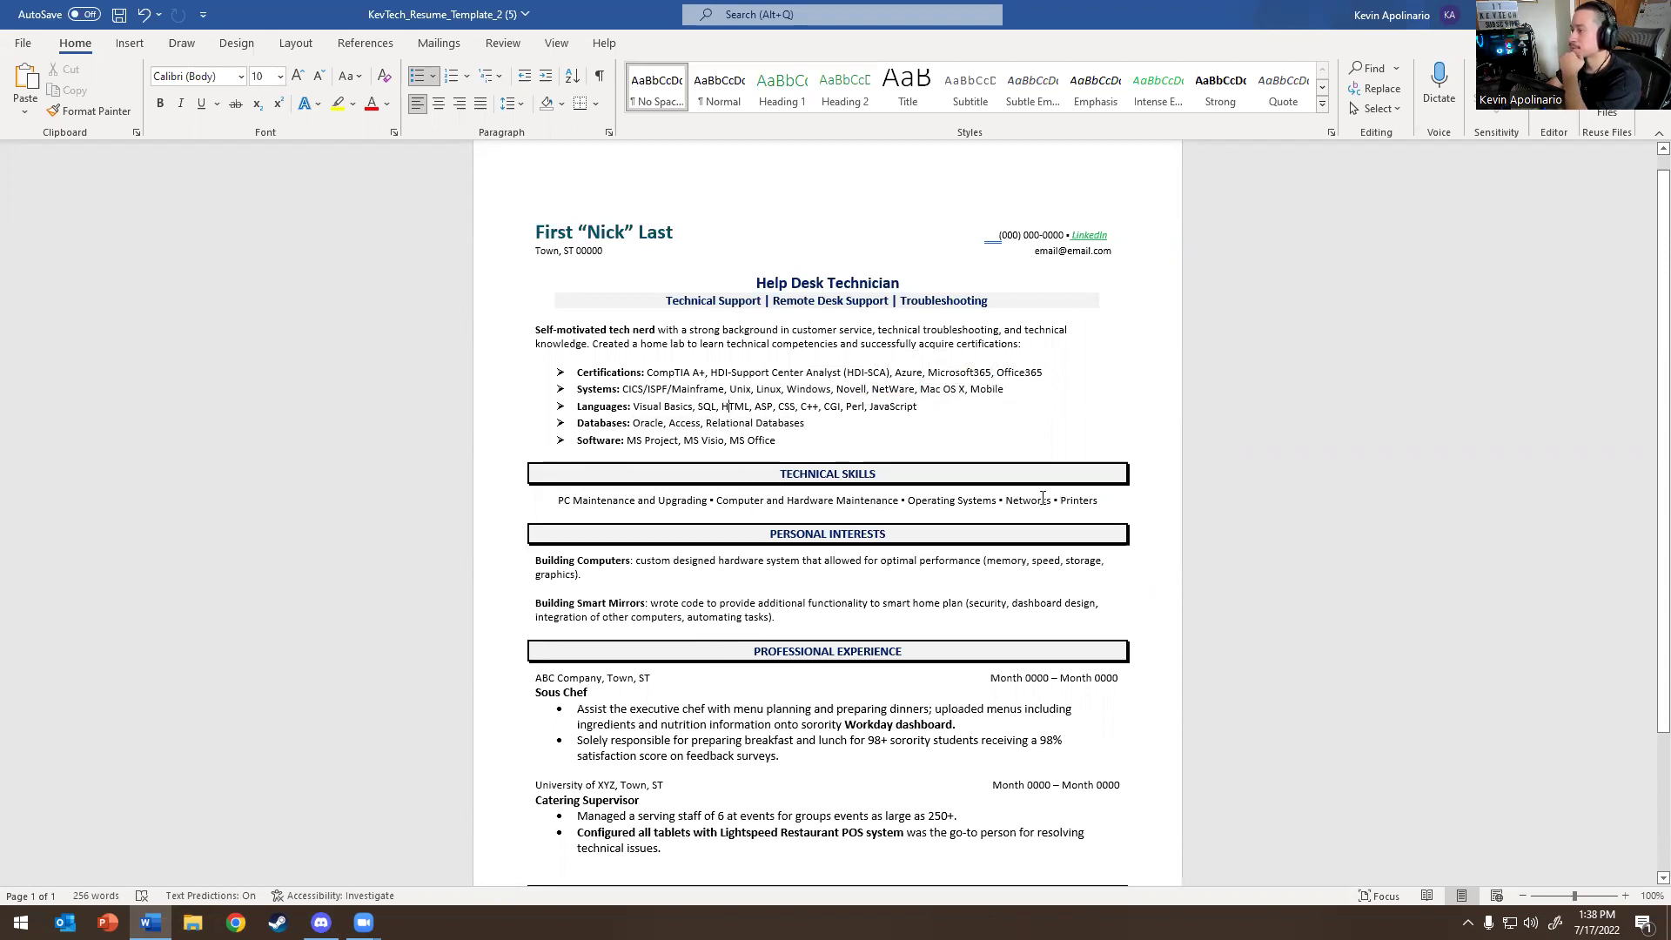
{"action": "left_click_drag", "start_coordinate": [528, 559], "coordinate": [583, 575]}
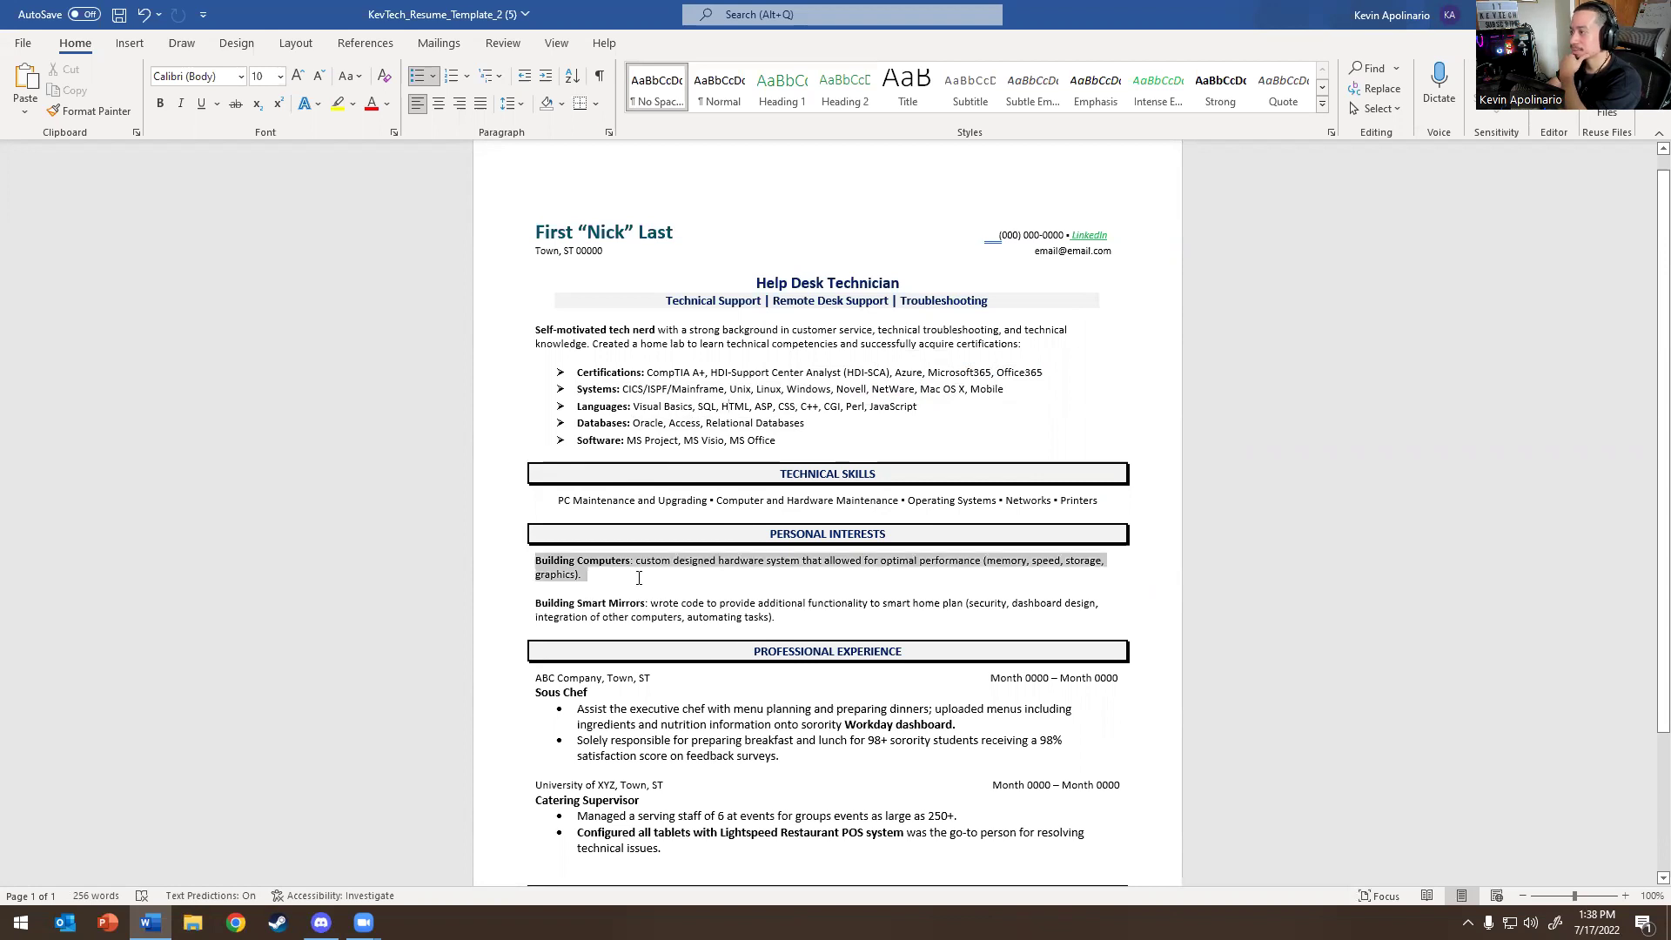
{"action": "left_click", "coordinate": [583, 574]}
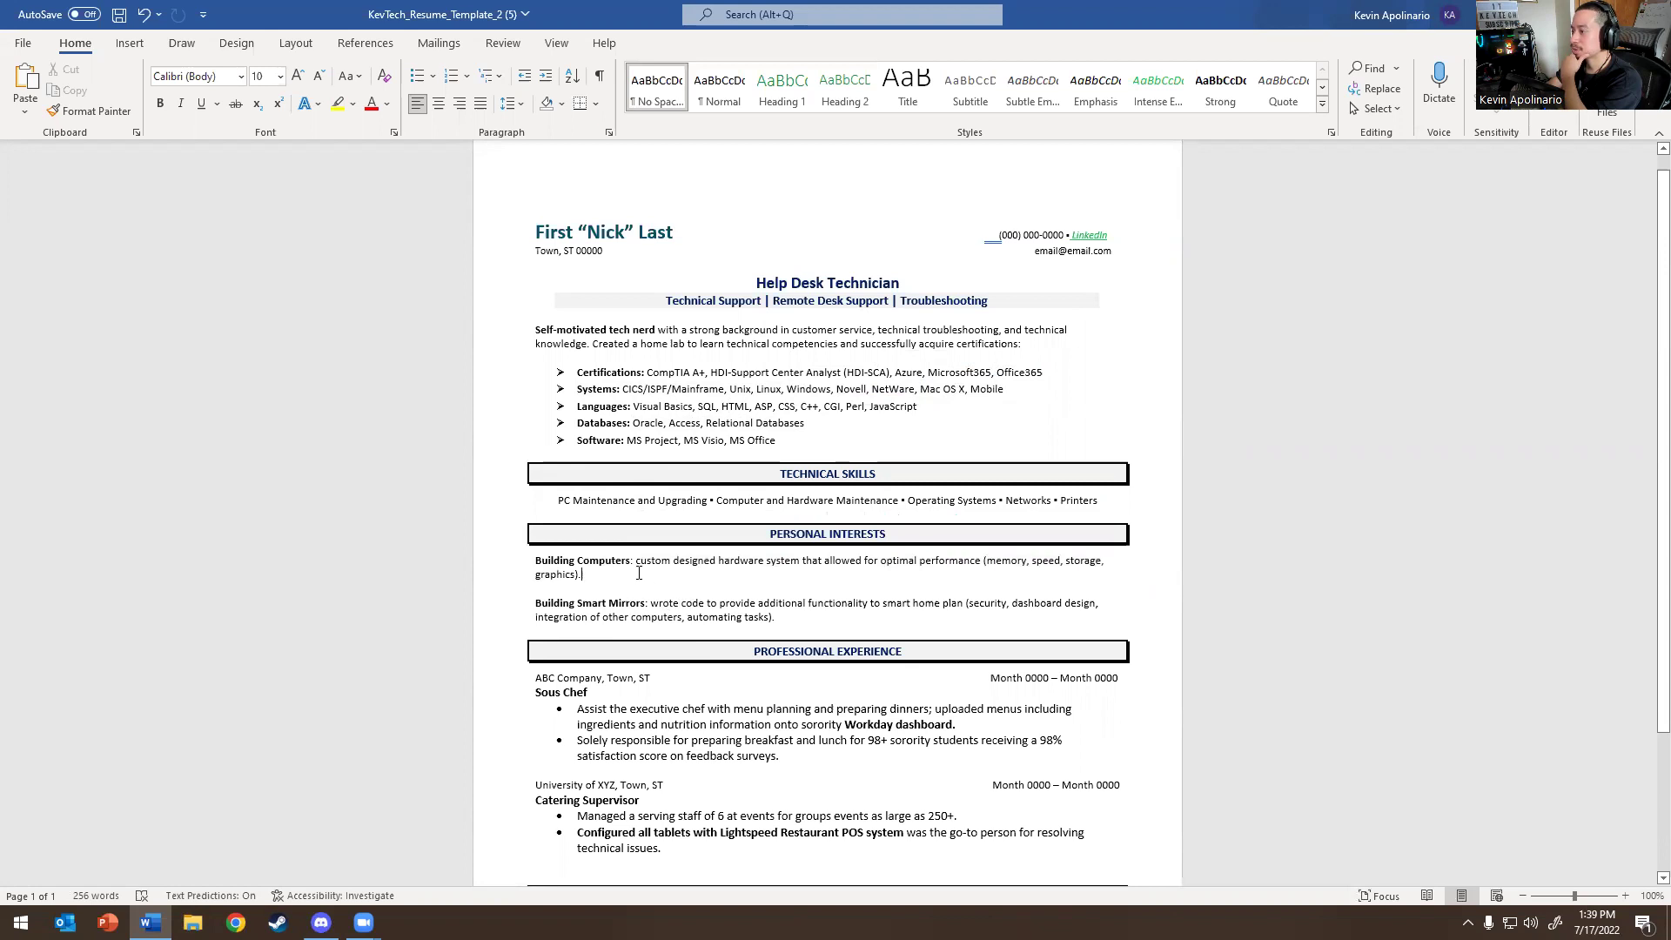
Review the Sous Chef, Catering Supervisor and Bachelor of Art entries by highlighting each in turn
{"action": "scroll", "coordinate": [639, 573], "scroll_direction": "down", "scroll_amount": 5}
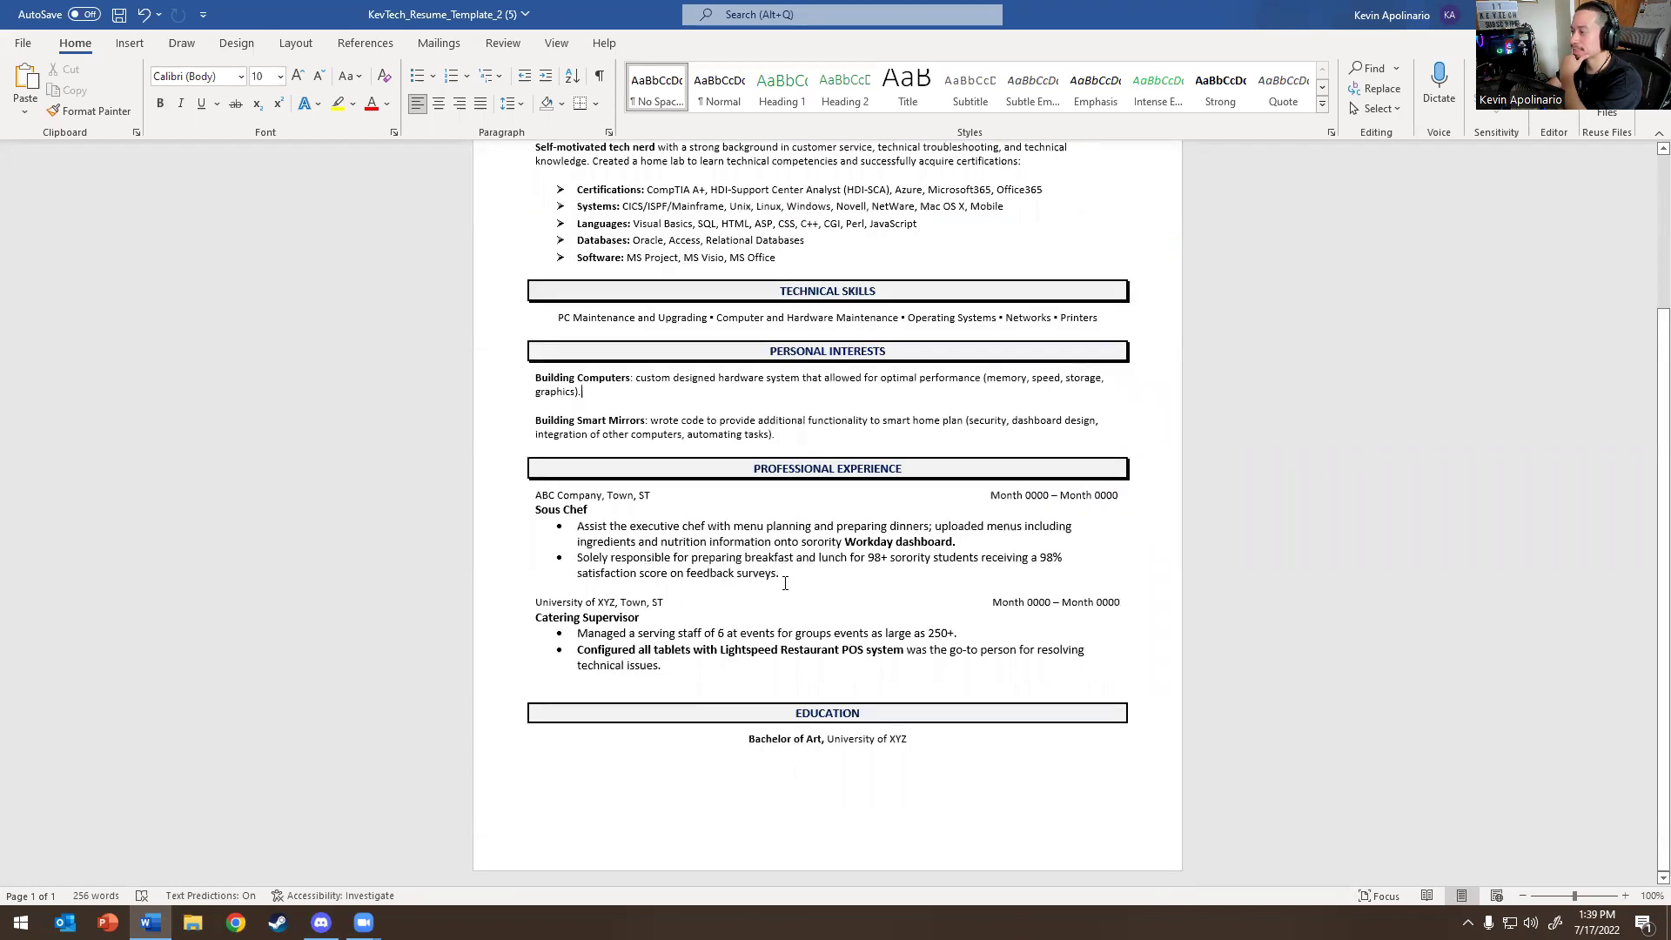
{"action": "left_click_drag", "start_coordinate": [785, 581], "coordinate": [533, 493]}
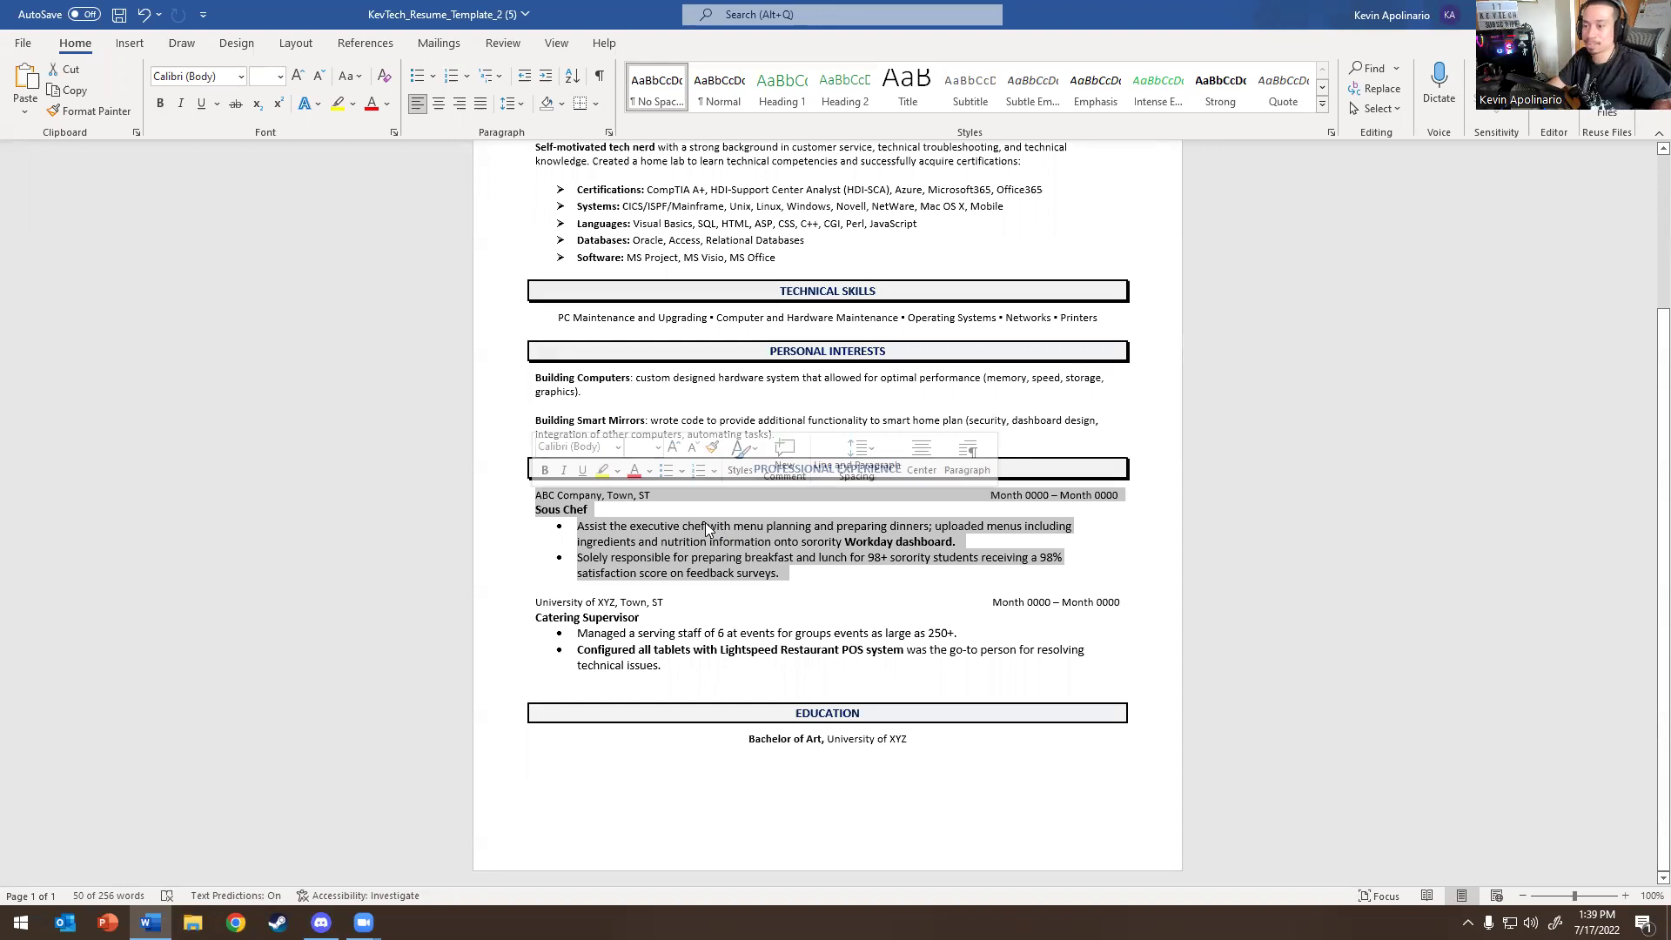
{"action": "left_click", "coordinate": [737, 557]}
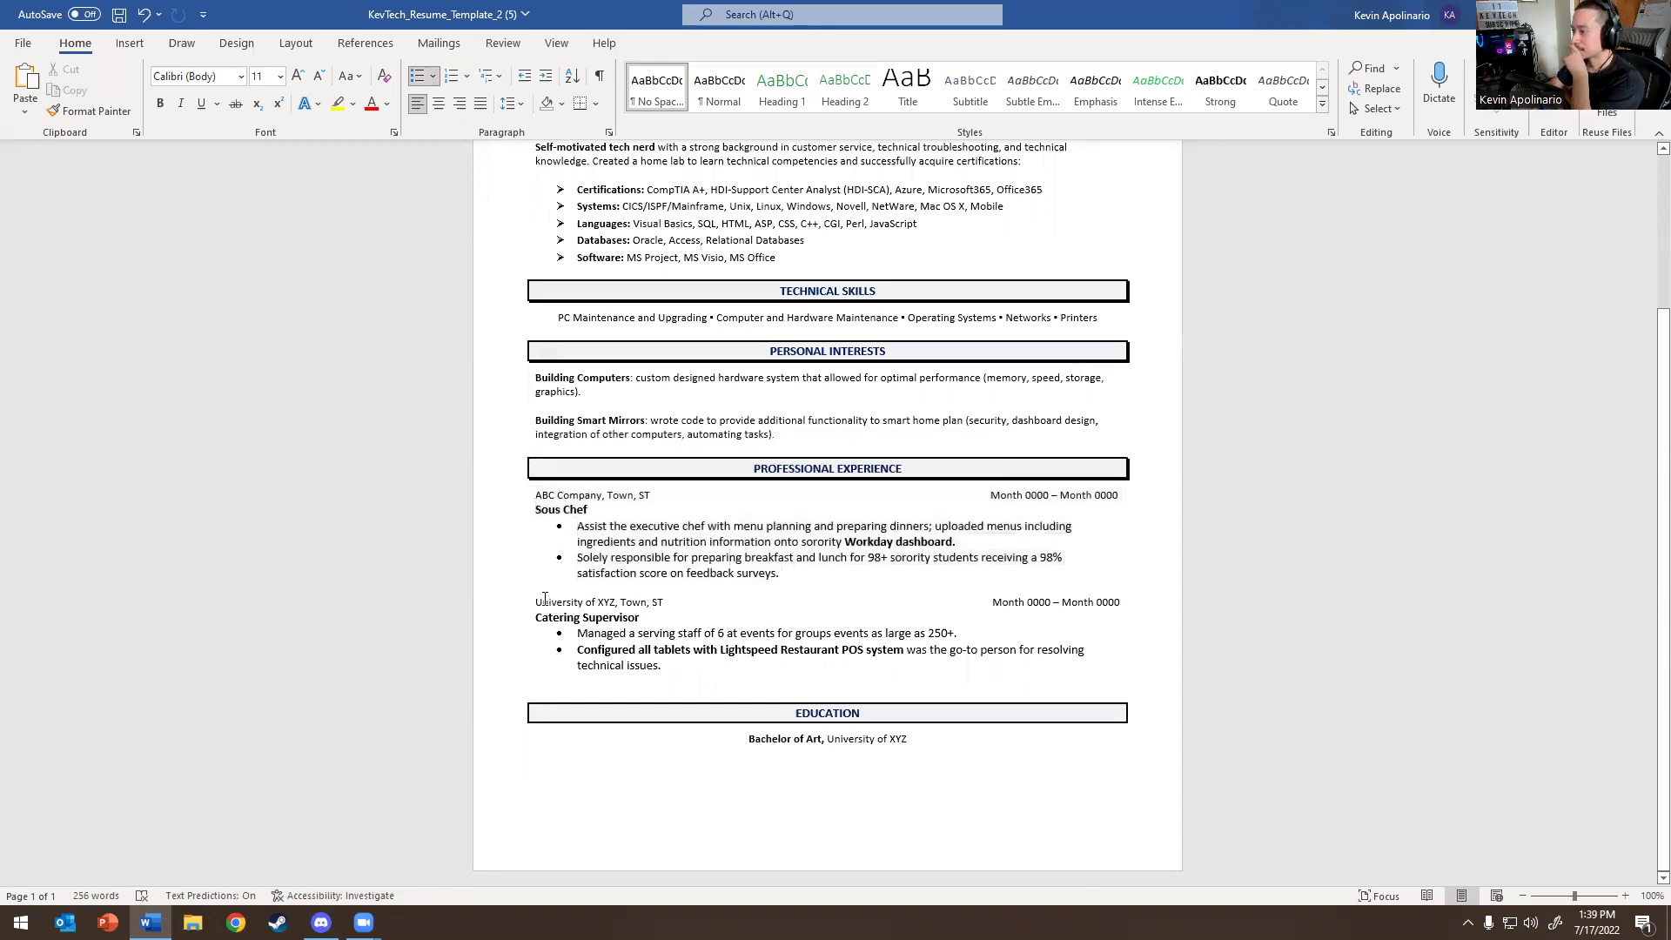
{"action": "left_click_drag", "start_coordinate": [545, 607], "coordinate": [863, 651]}
{"action": "left_click", "coordinate": [863, 651]}
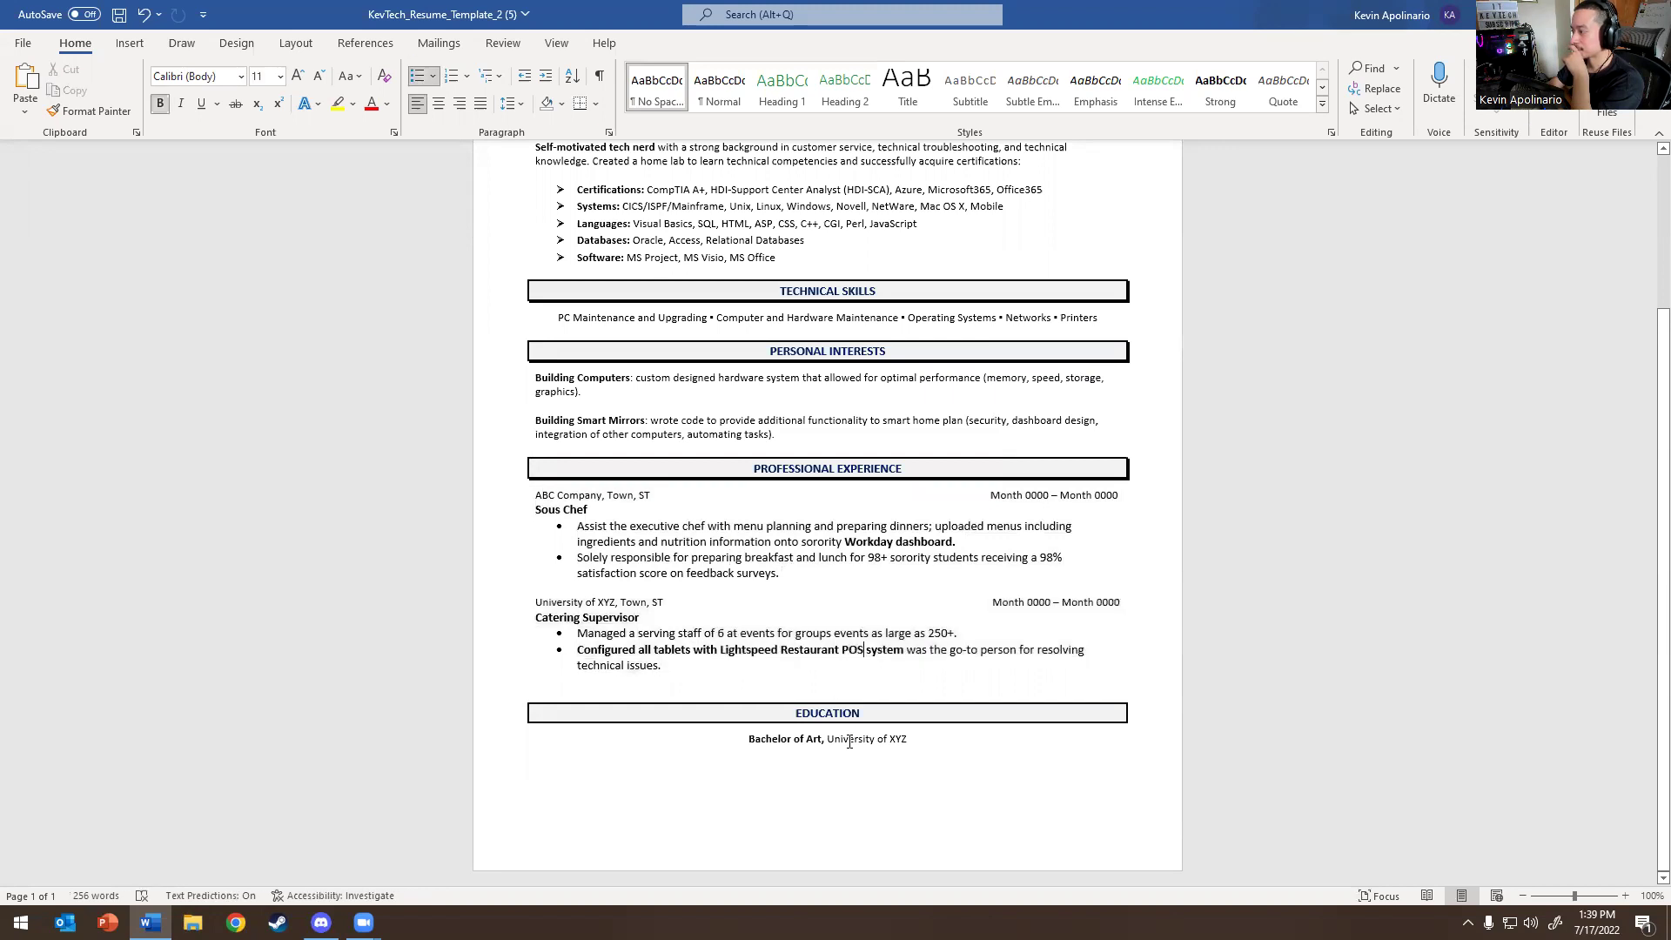
{"action": "left_click_drag", "start_coordinate": [926, 742], "coordinate": [747, 740]}
{"action": "left_click", "coordinate": [697, 525]}
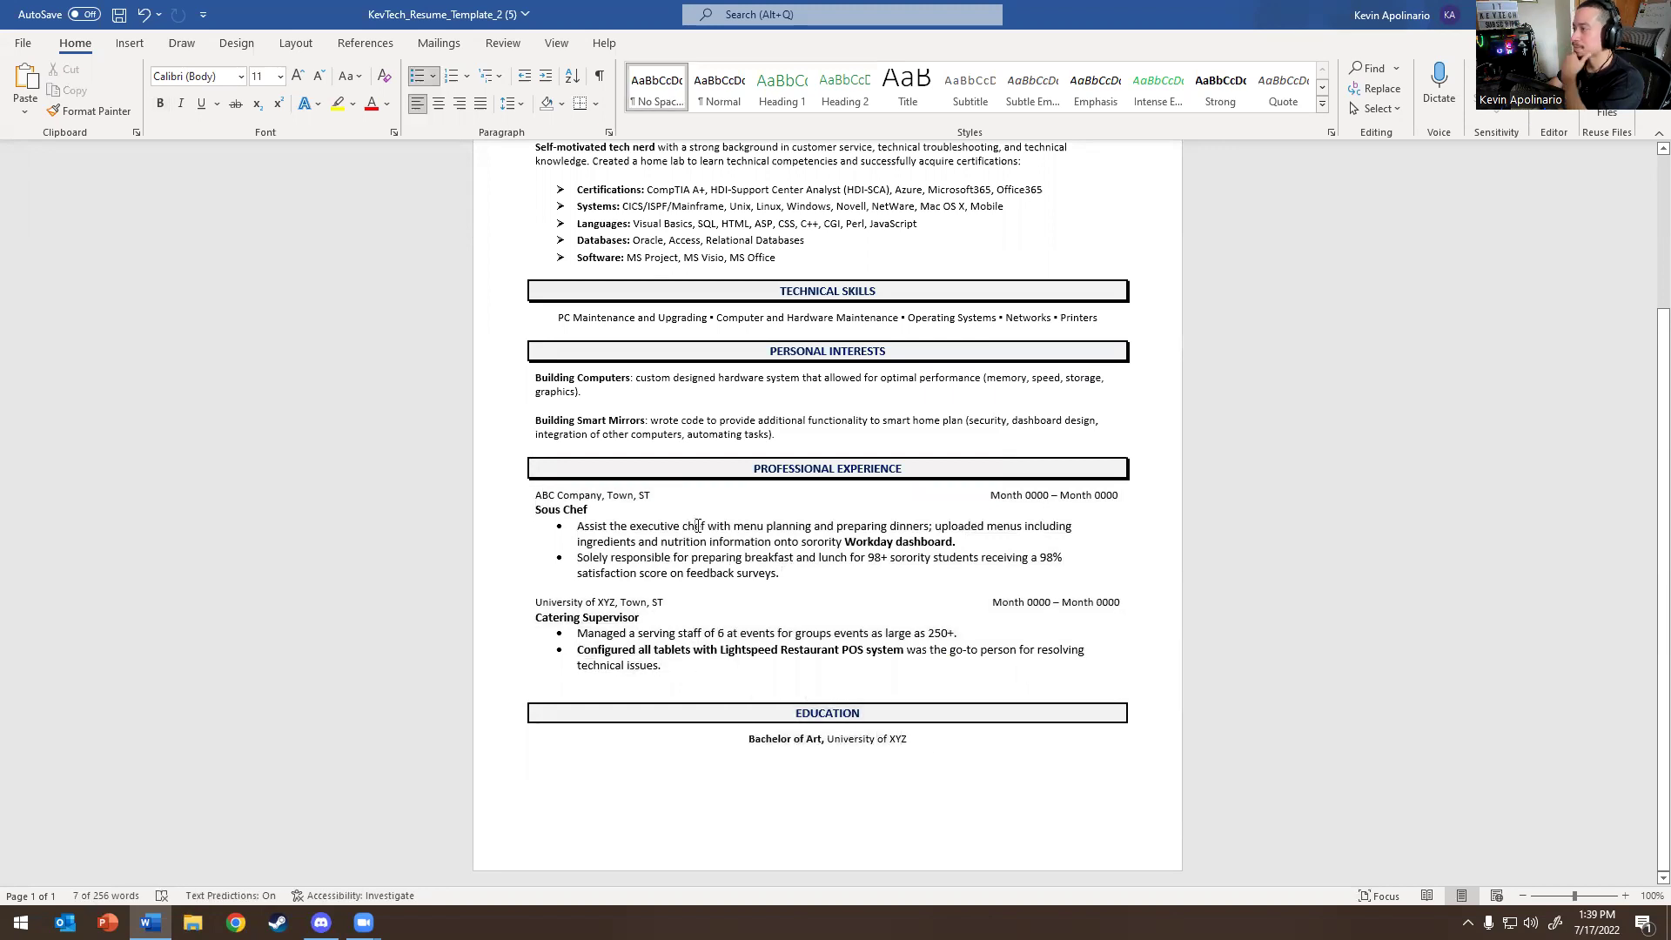
{"action": "scroll", "coordinate": [698, 525], "scroll_direction": "up", "scroll_amount": 3}
{"action": "scroll", "coordinate": [698, 524], "scroll_direction": "up", "scroll_amount": 2}
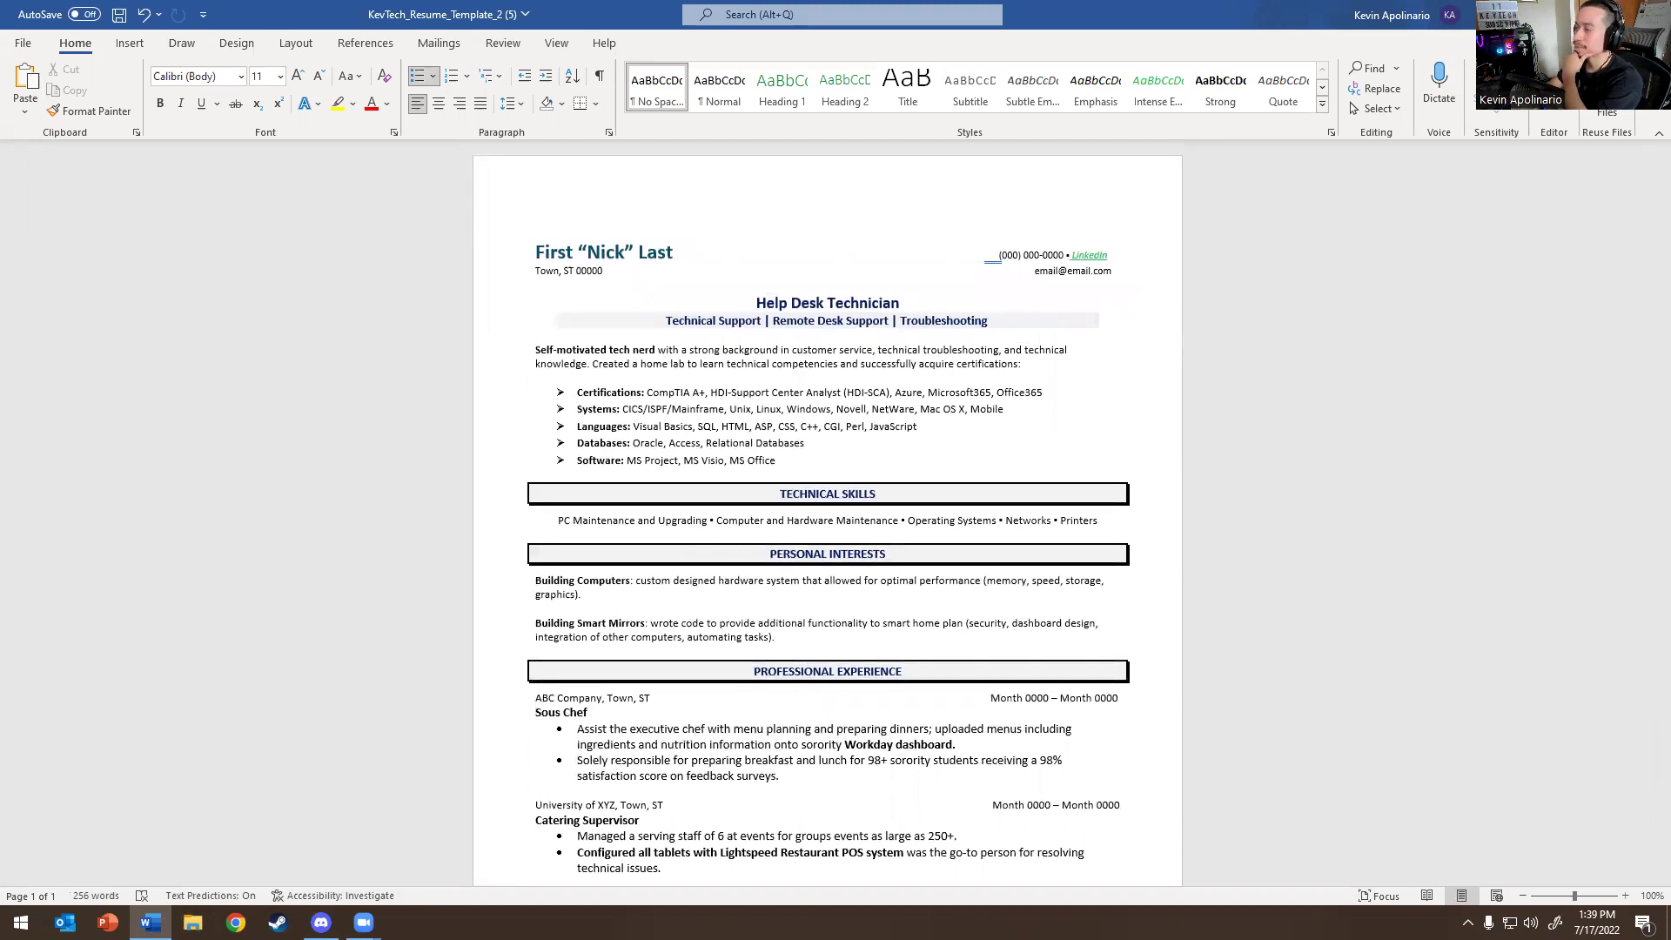
Close the resume with Alt+F4, choosing Don't Save
{"action": "key", "text": "alt+F4"}
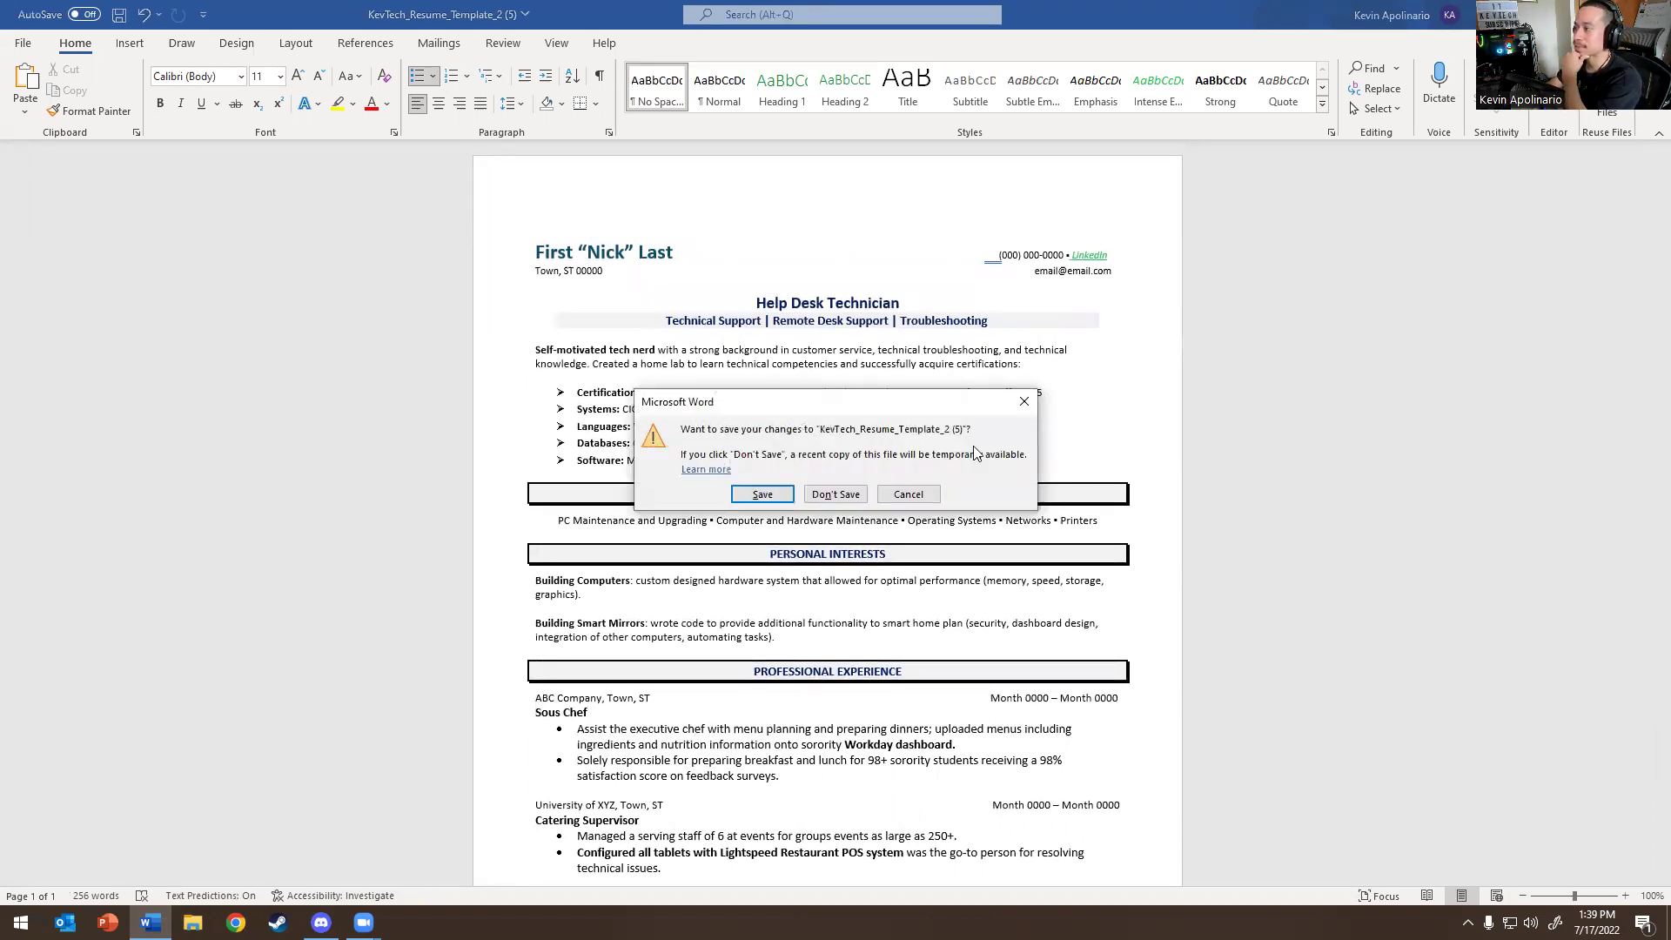
{"action": "left_click", "coordinate": [835, 494]}
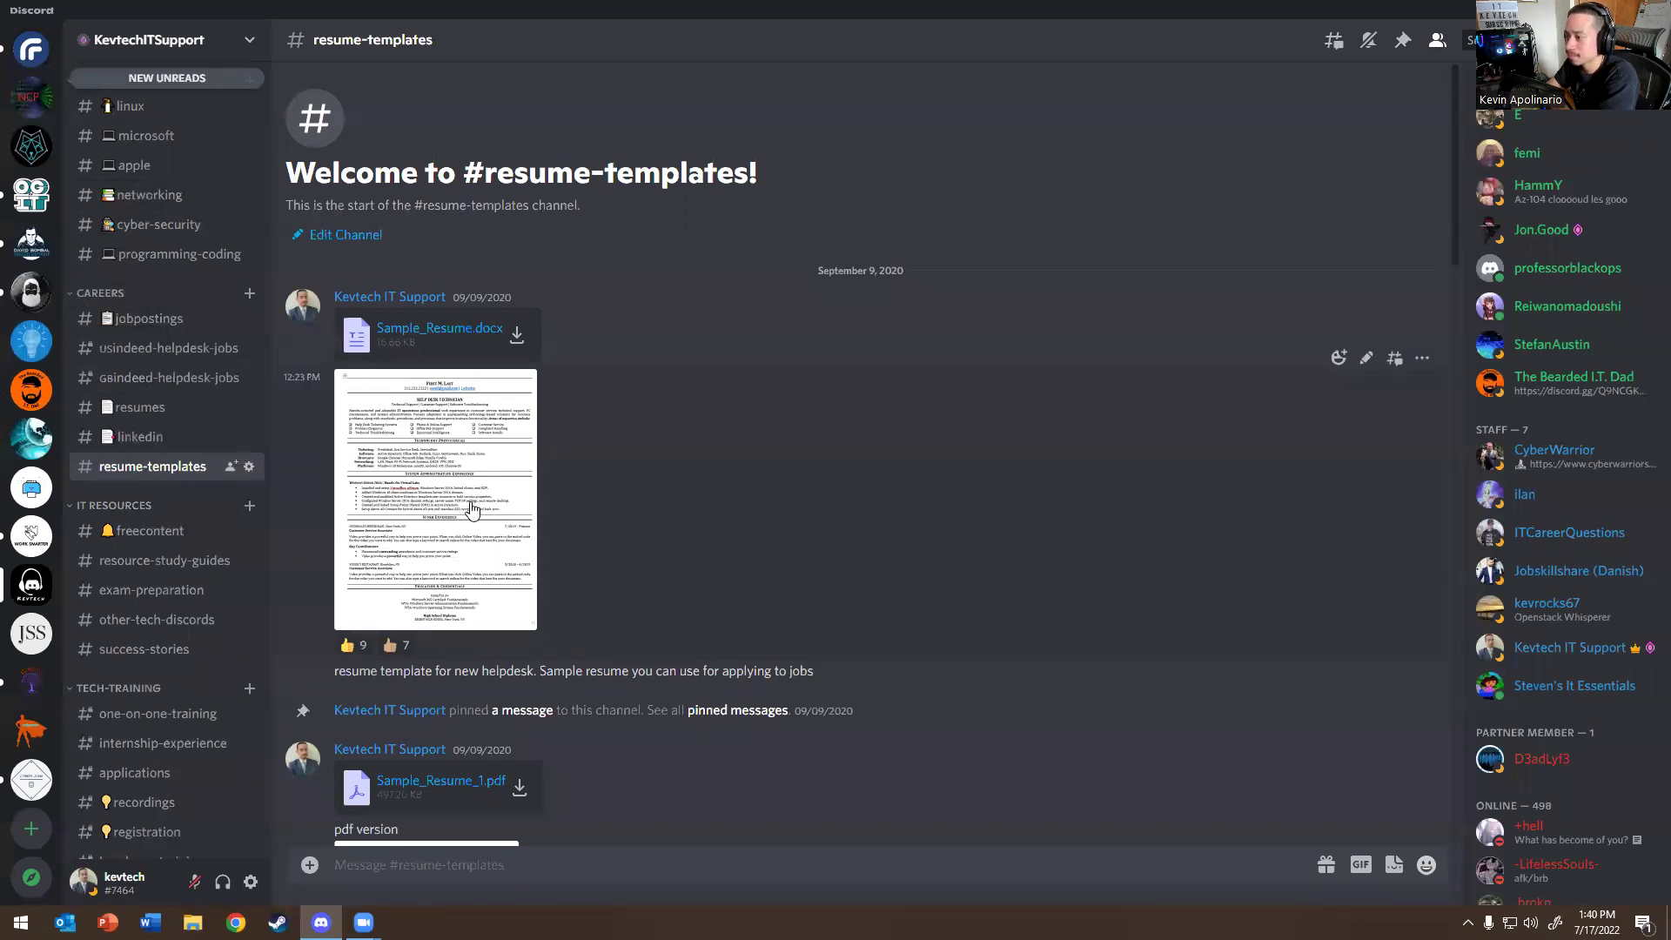
View each of the three sample resume images full size in Discord's viewer
{"action": "scroll", "coordinate": [471, 509], "scroll_direction": "down", "scroll_amount": 2}
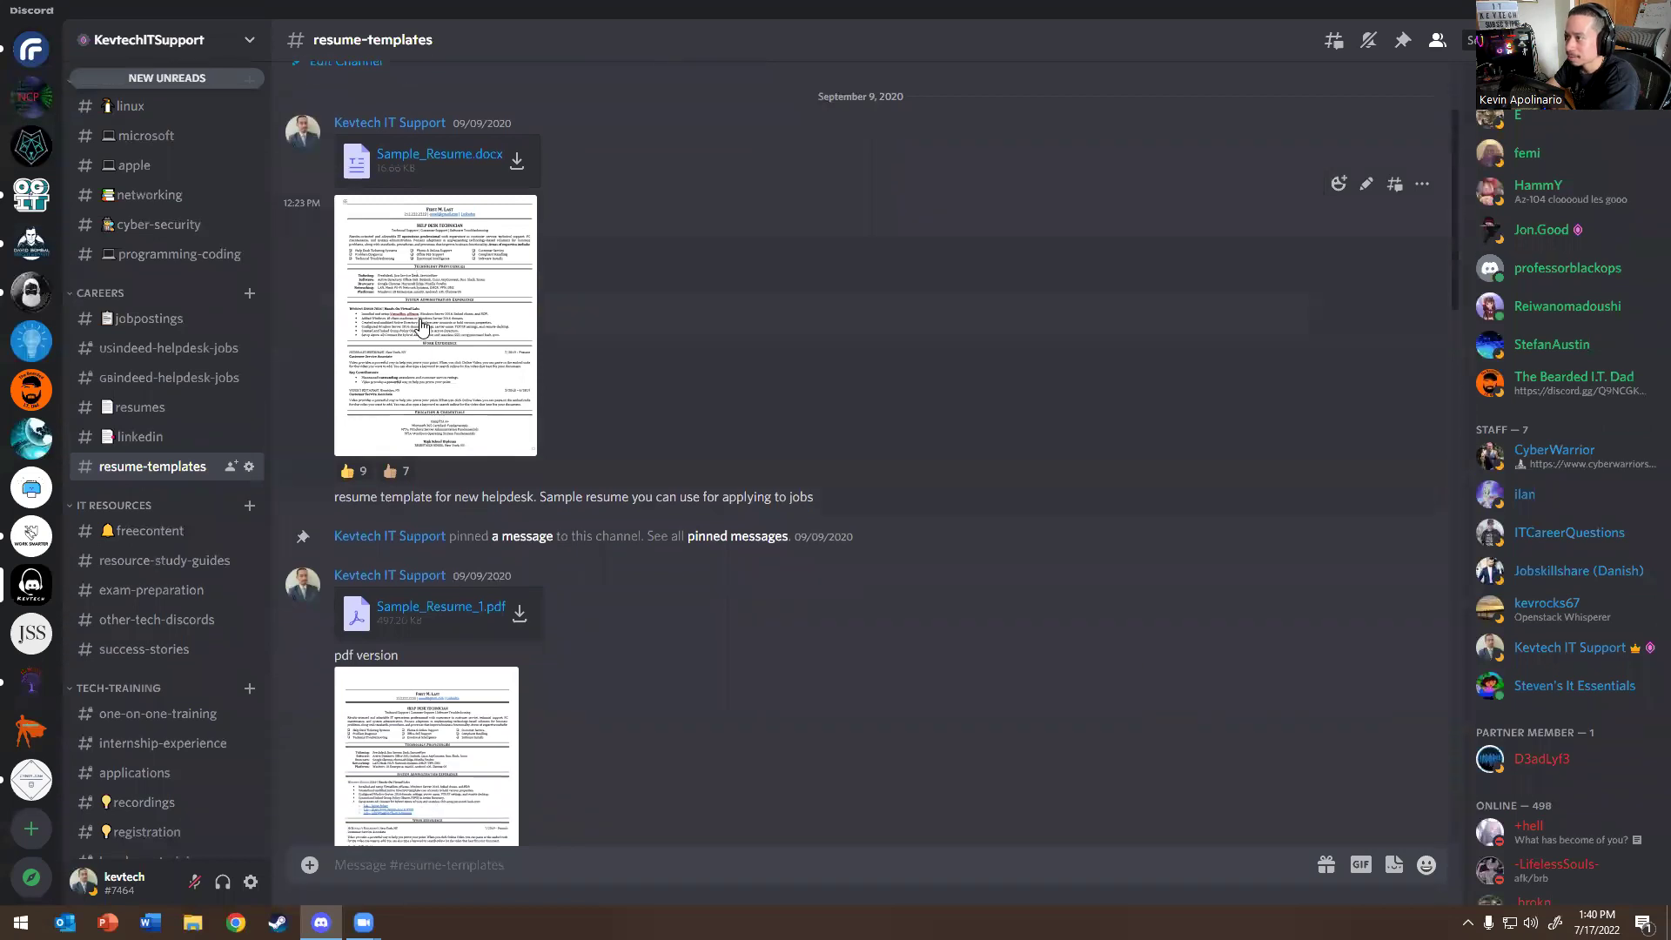
{"action": "left_click", "coordinate": [423, 325]}
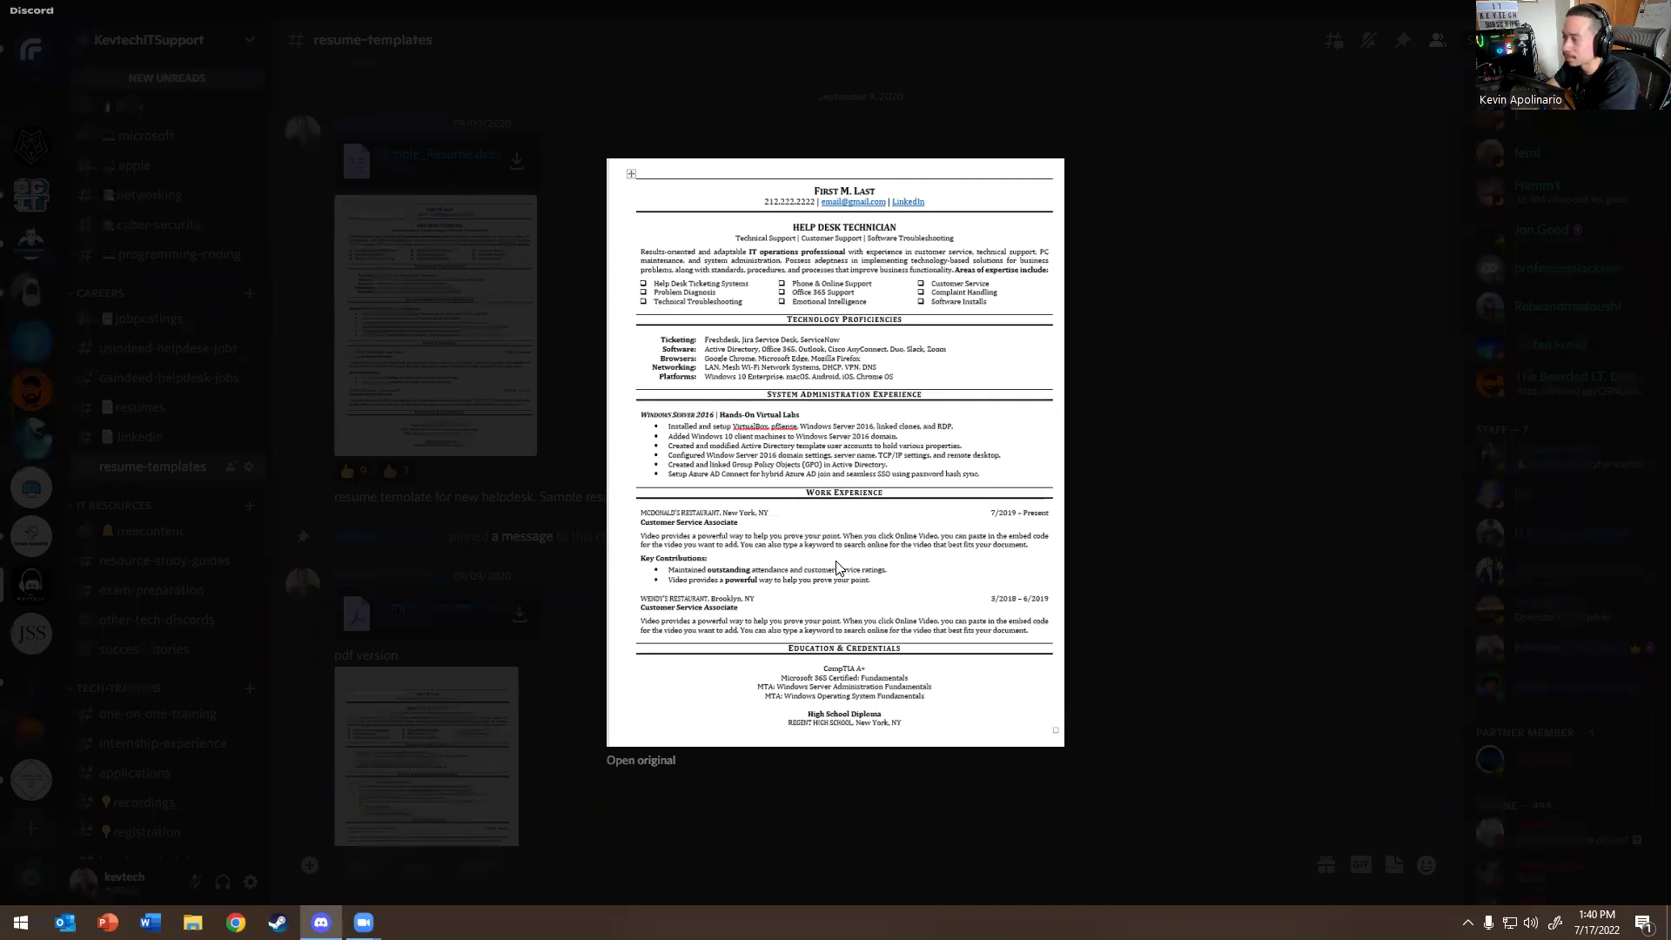
{"action": "left_click", "coordinate": [537, 388]}
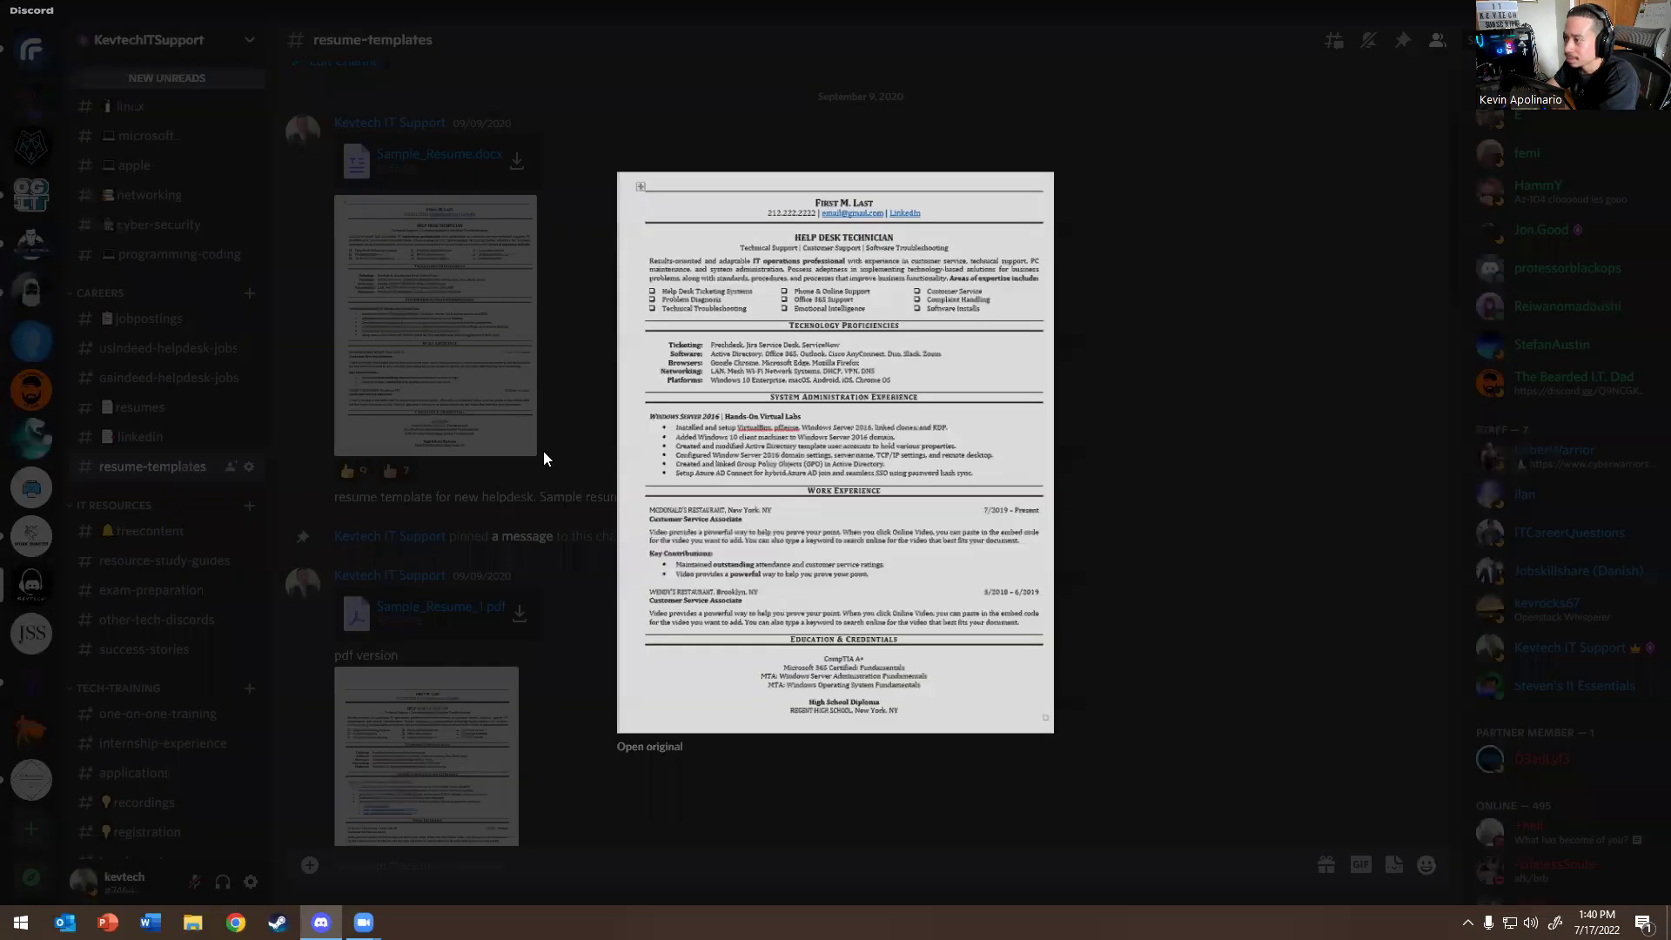
{"action": "scroll", "coordinate": [531, 463], "scroll_direction": "down", "scroll_amount": 3}
{"action": "left_click", "coordinate": [417, 522]}
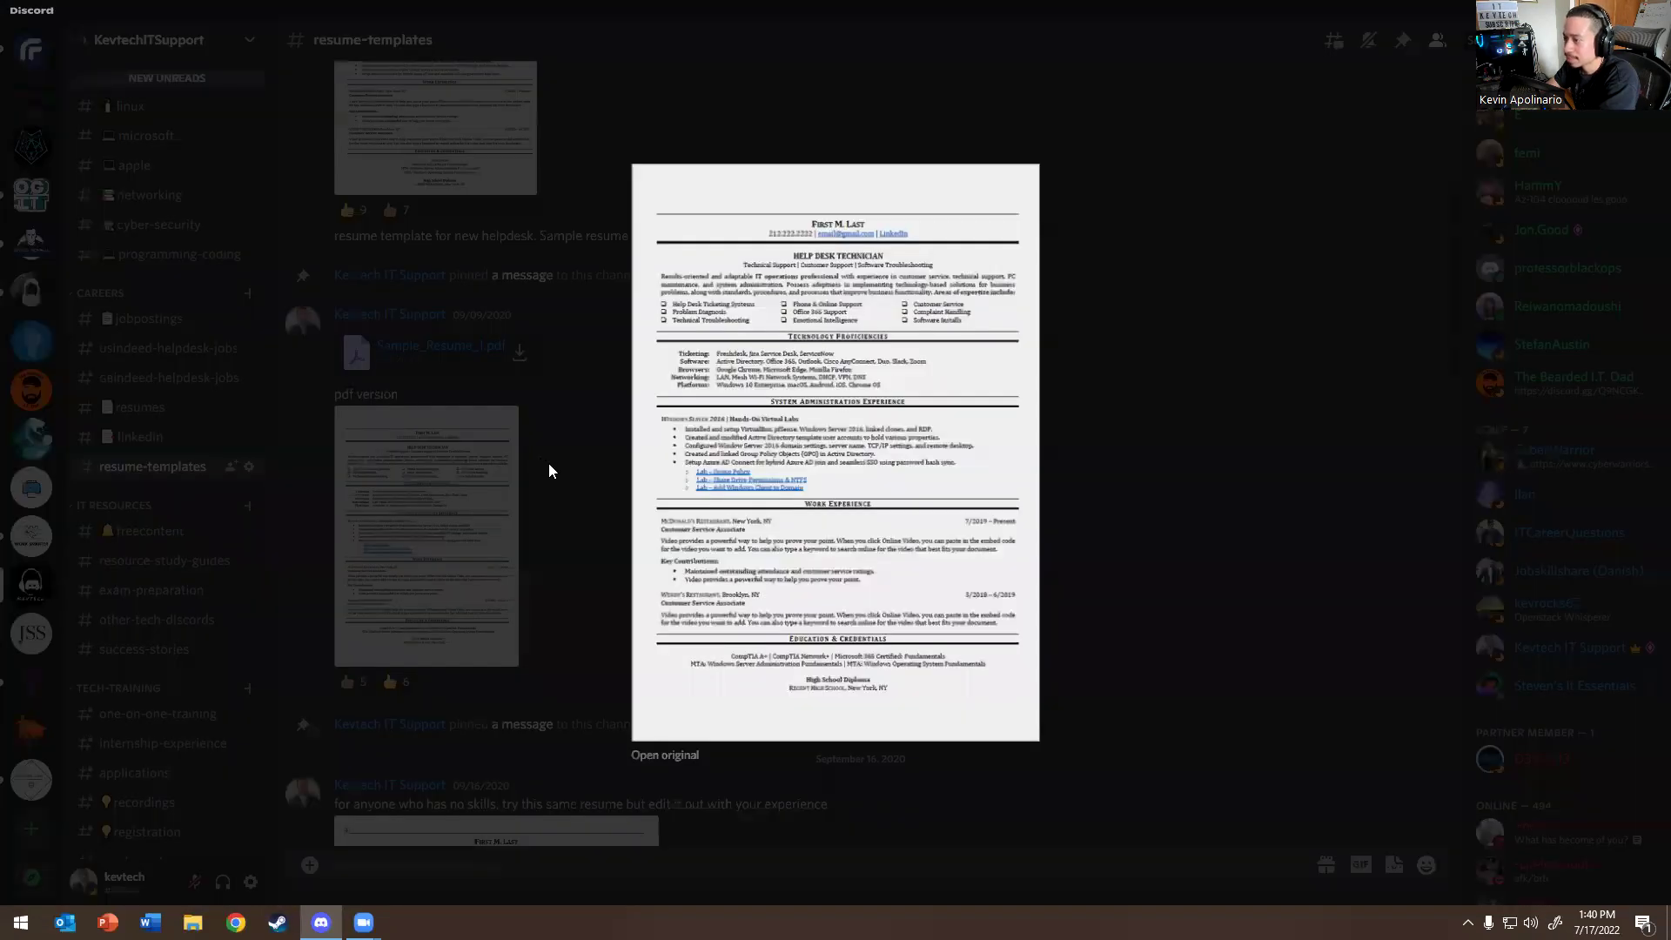
{"action": "left_click", "coordinate": [548, 470]}
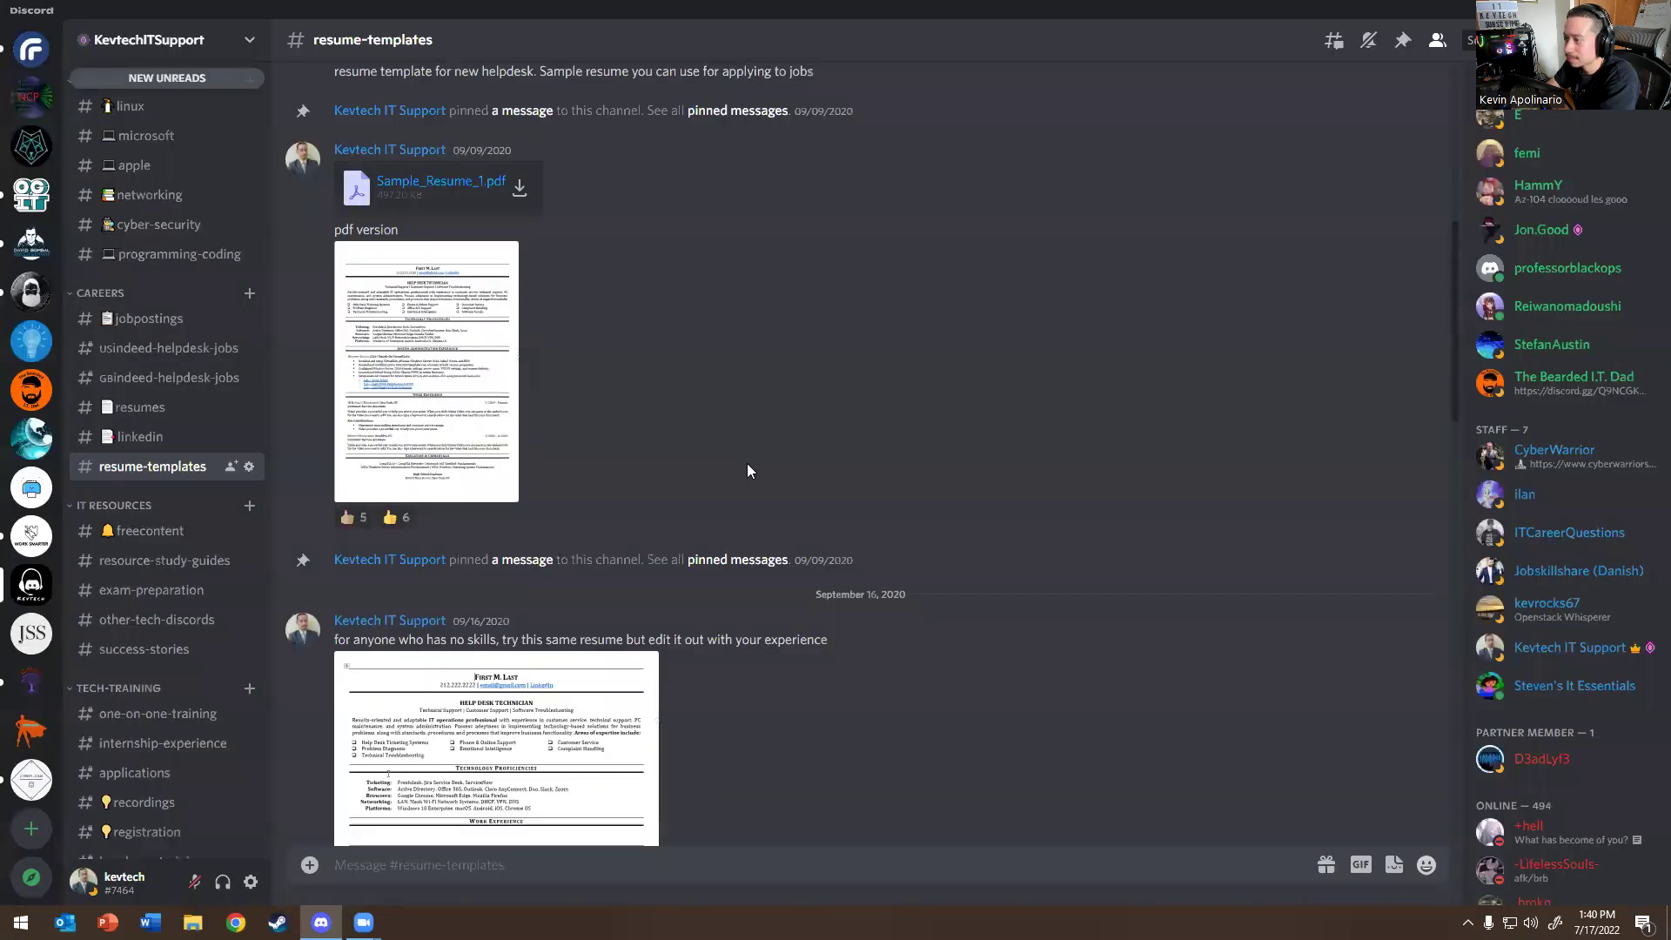
{"action": "scroll", "coordinate": [748, 470], "scroll_direction": "down", "scroll_amount": 3}
{"action": "left_click", "coordinate": [644, 609]}
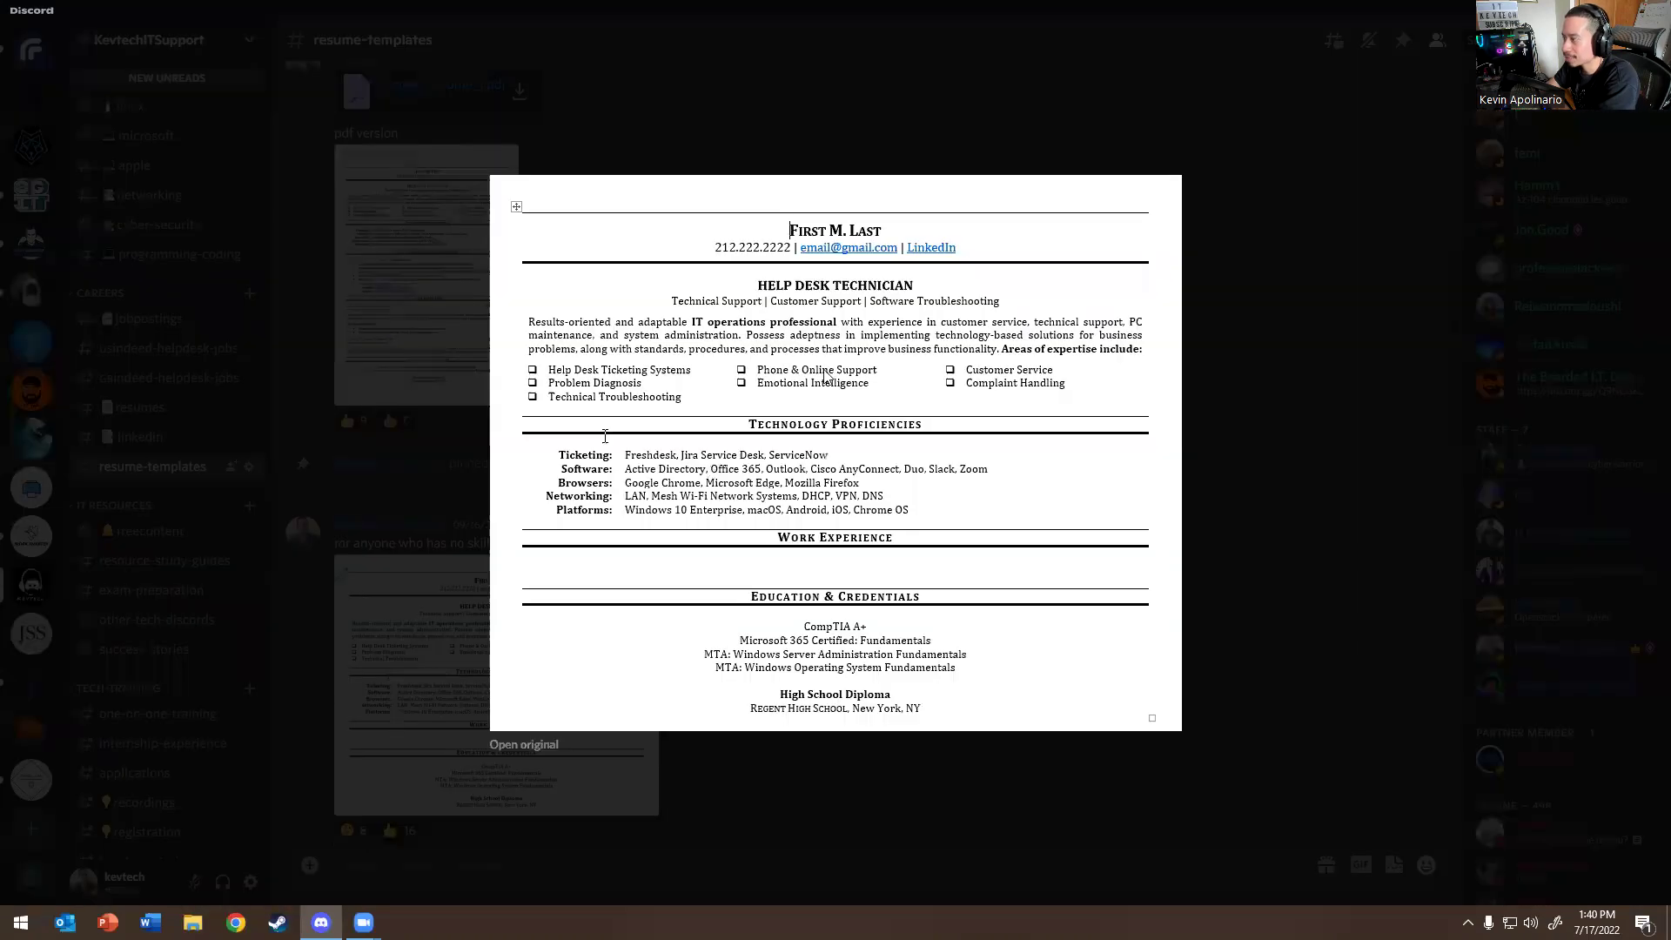
{"action": "key", "text": "Escape"}
Scroll down to the October 30 post sharing KevTech_Resume_Template_2.docx, then go to the browser
{"action": "scroll", "coordinate": [780, 554], "scroll_direction": "down", "scroll_amount": 8}
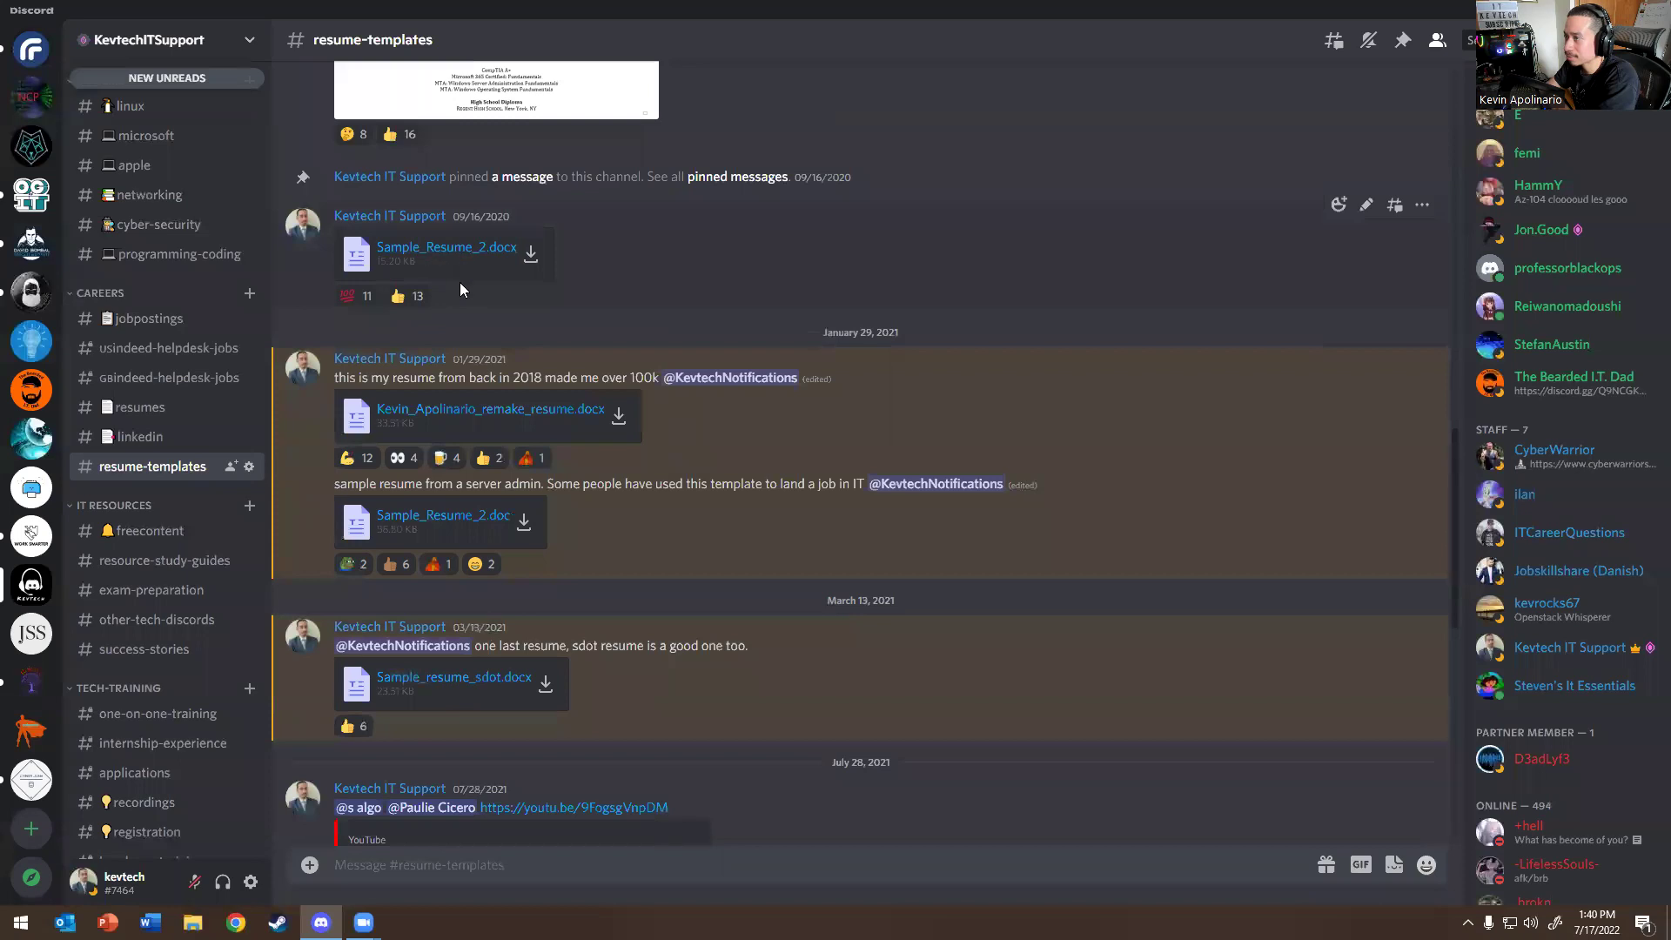
{"action": "scroll", "coordinate": [461, 290], "scroll_direction": "down", "scroll_amount": 1}
{"action": "scroll", "coordinate": [470, 348], "scroll_direction": "down", "scroll_amount": 2}
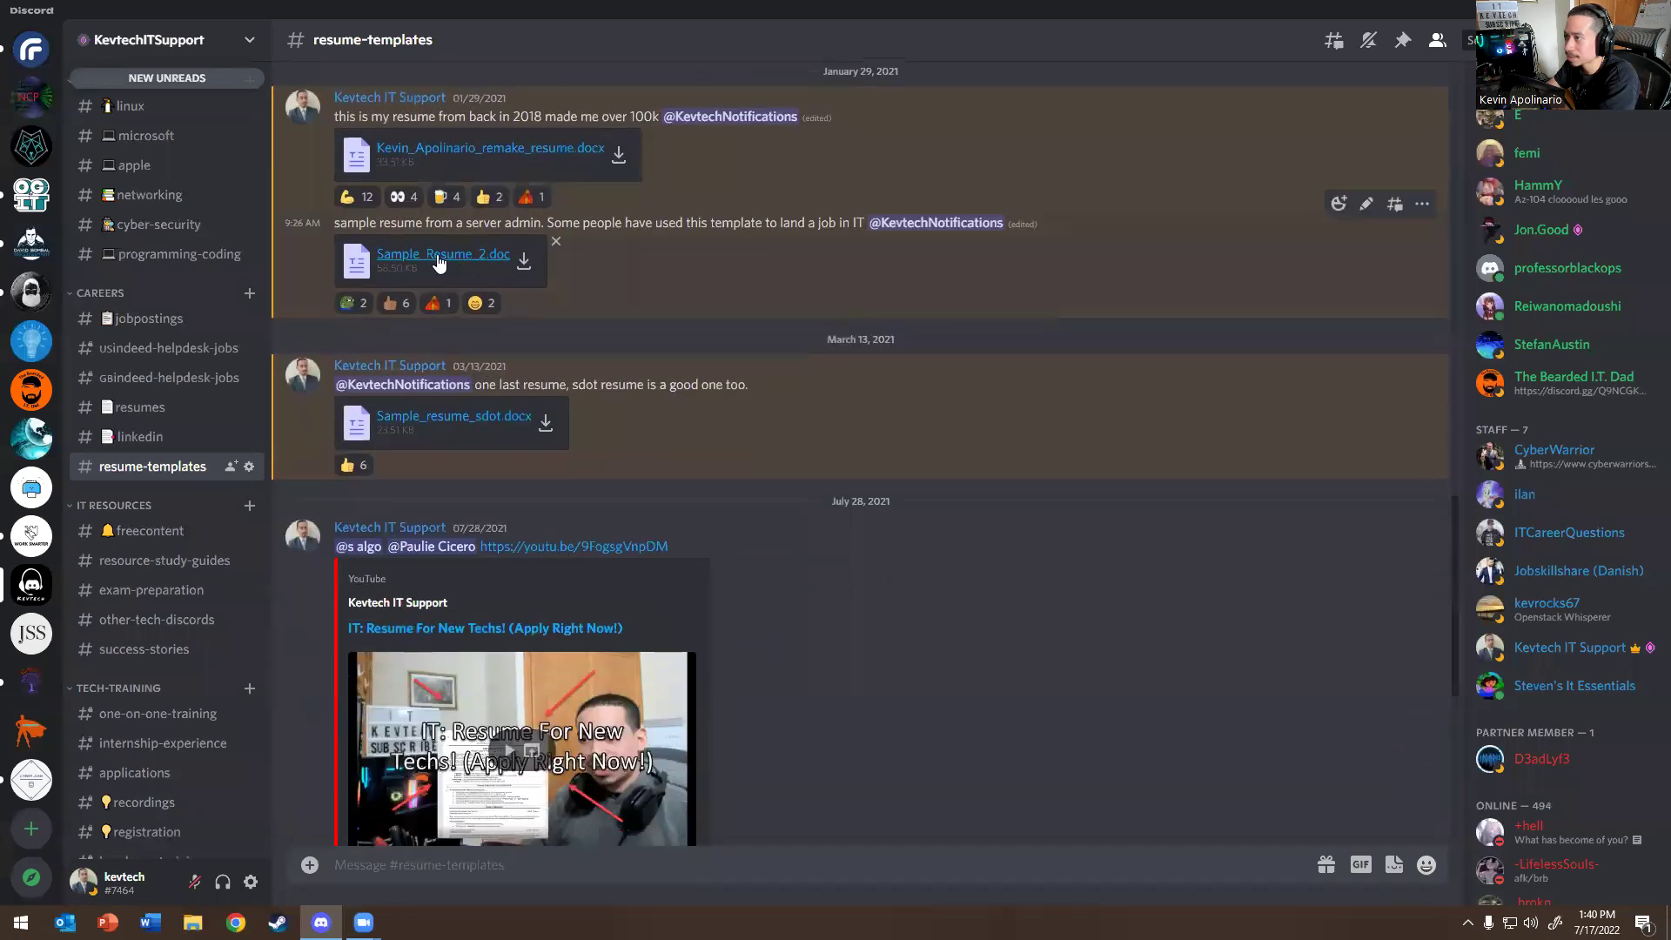
{"action": "scroll", "coordinate": [439, 261], "scroll_direction": "down", "scroll_amount": 2}
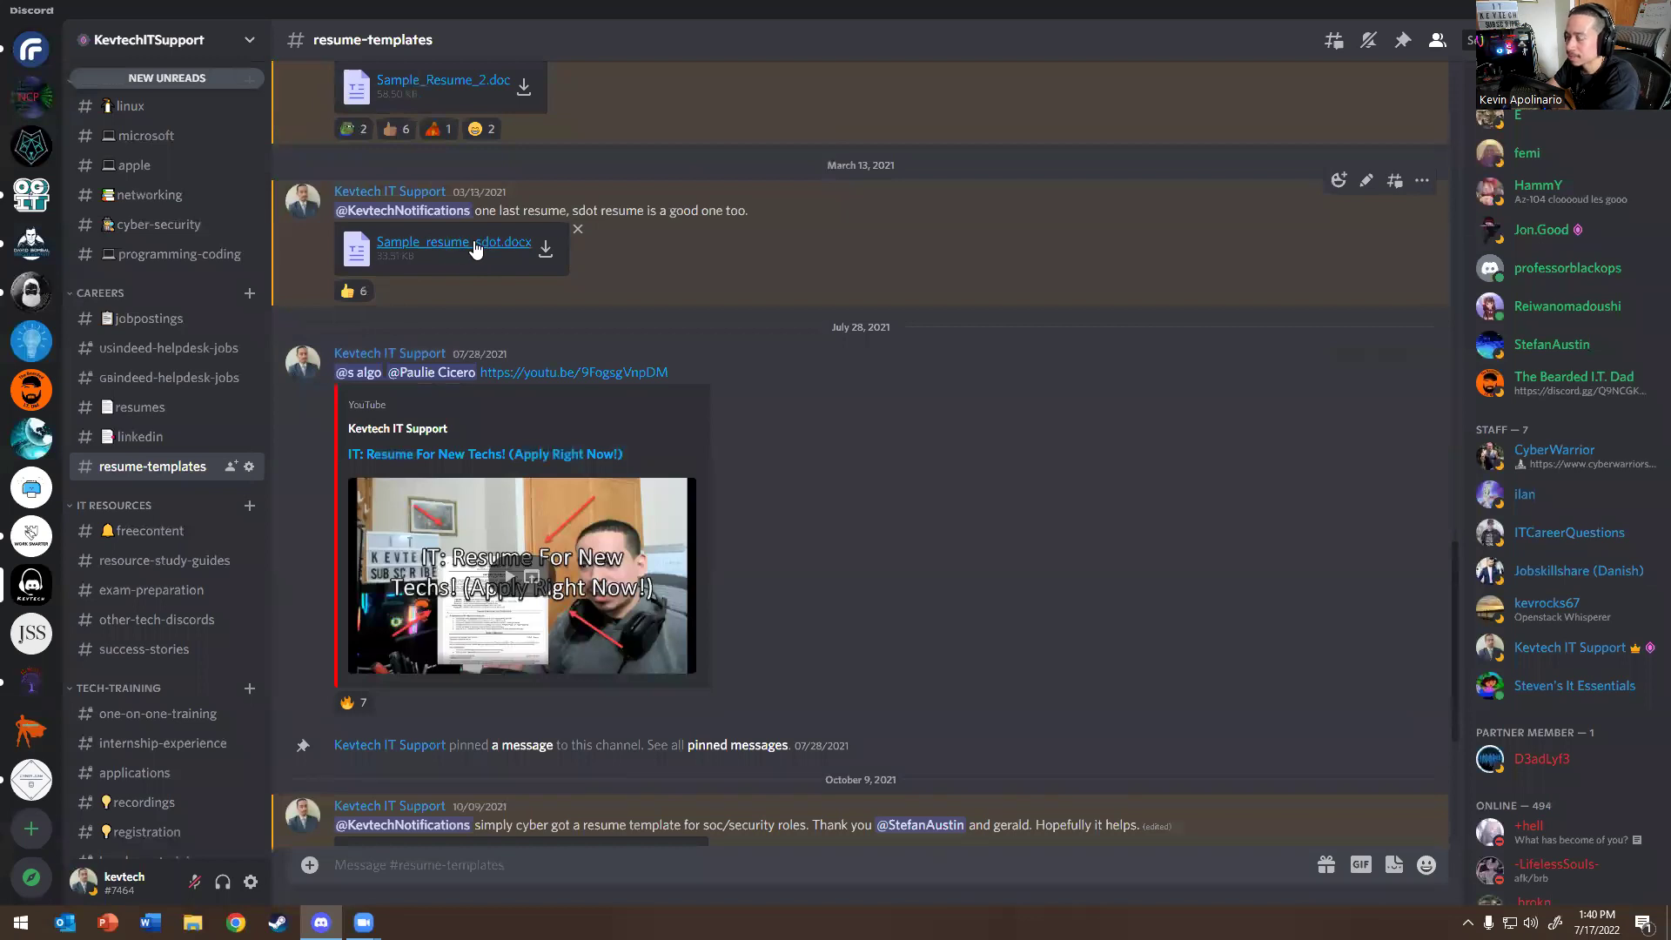
{"action": "scroll", "coordinate": [513, 417], "scroll_direction": "down", "scroll_amount": 2}
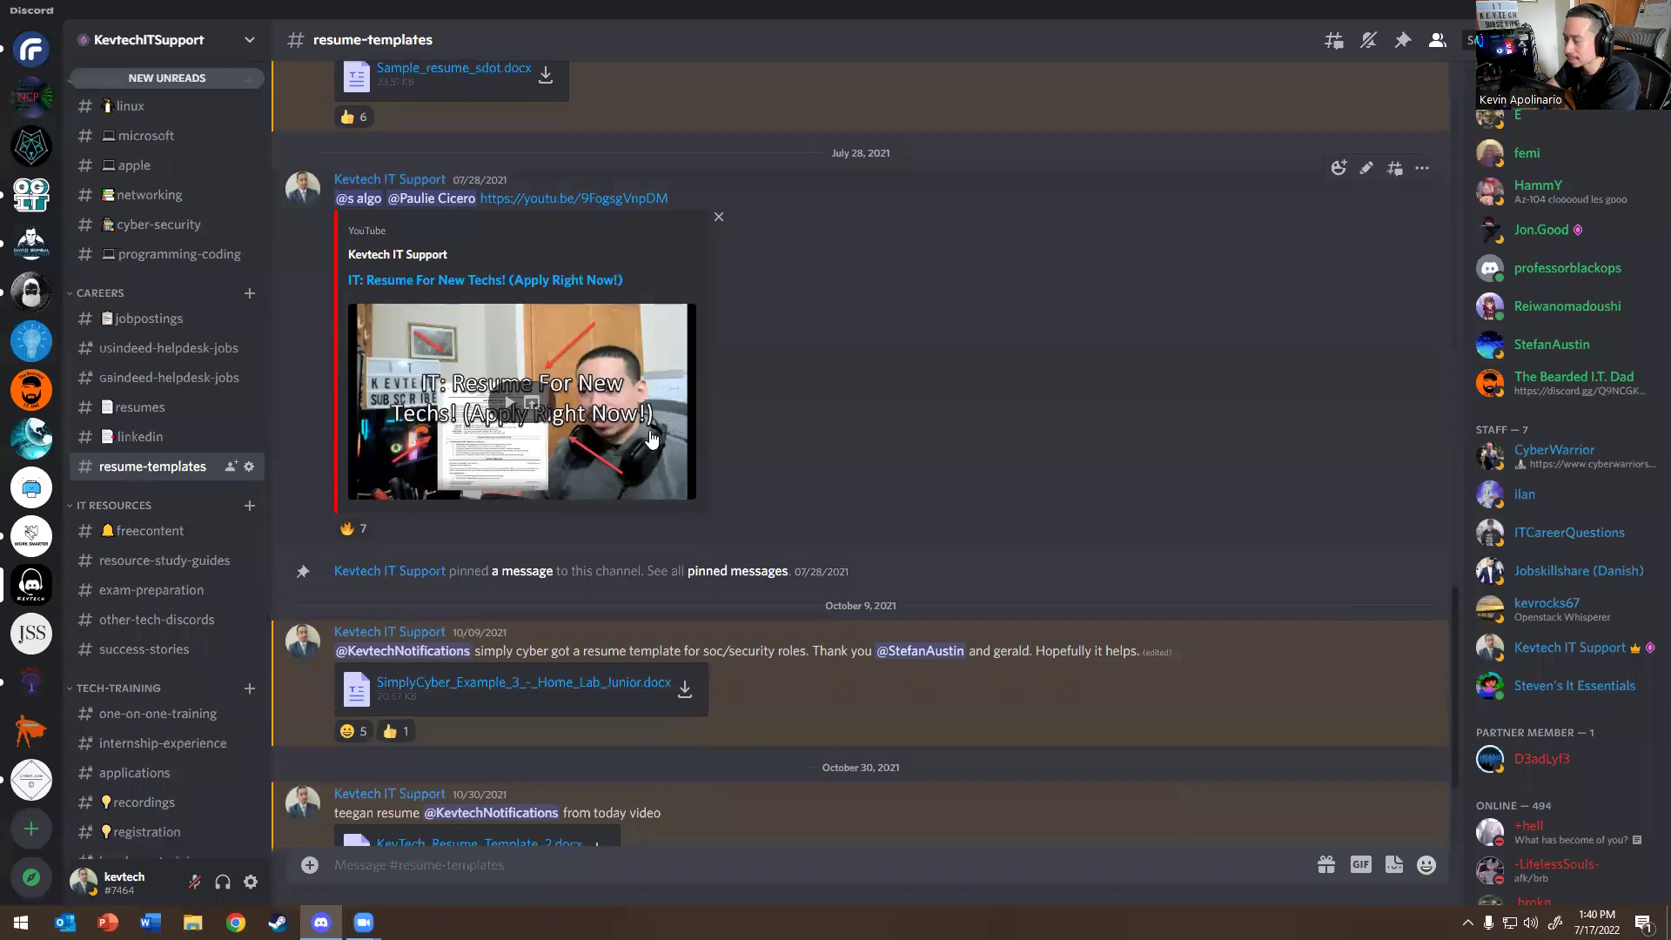
{"action": "scroll", "coordinate": [645, 439], "scroll_direction": "down", "scroll_amount": 3}
{"action": "scroll", "coordinate": [609, 474], "scroll_direction": "up", "scroll_amount": 2}
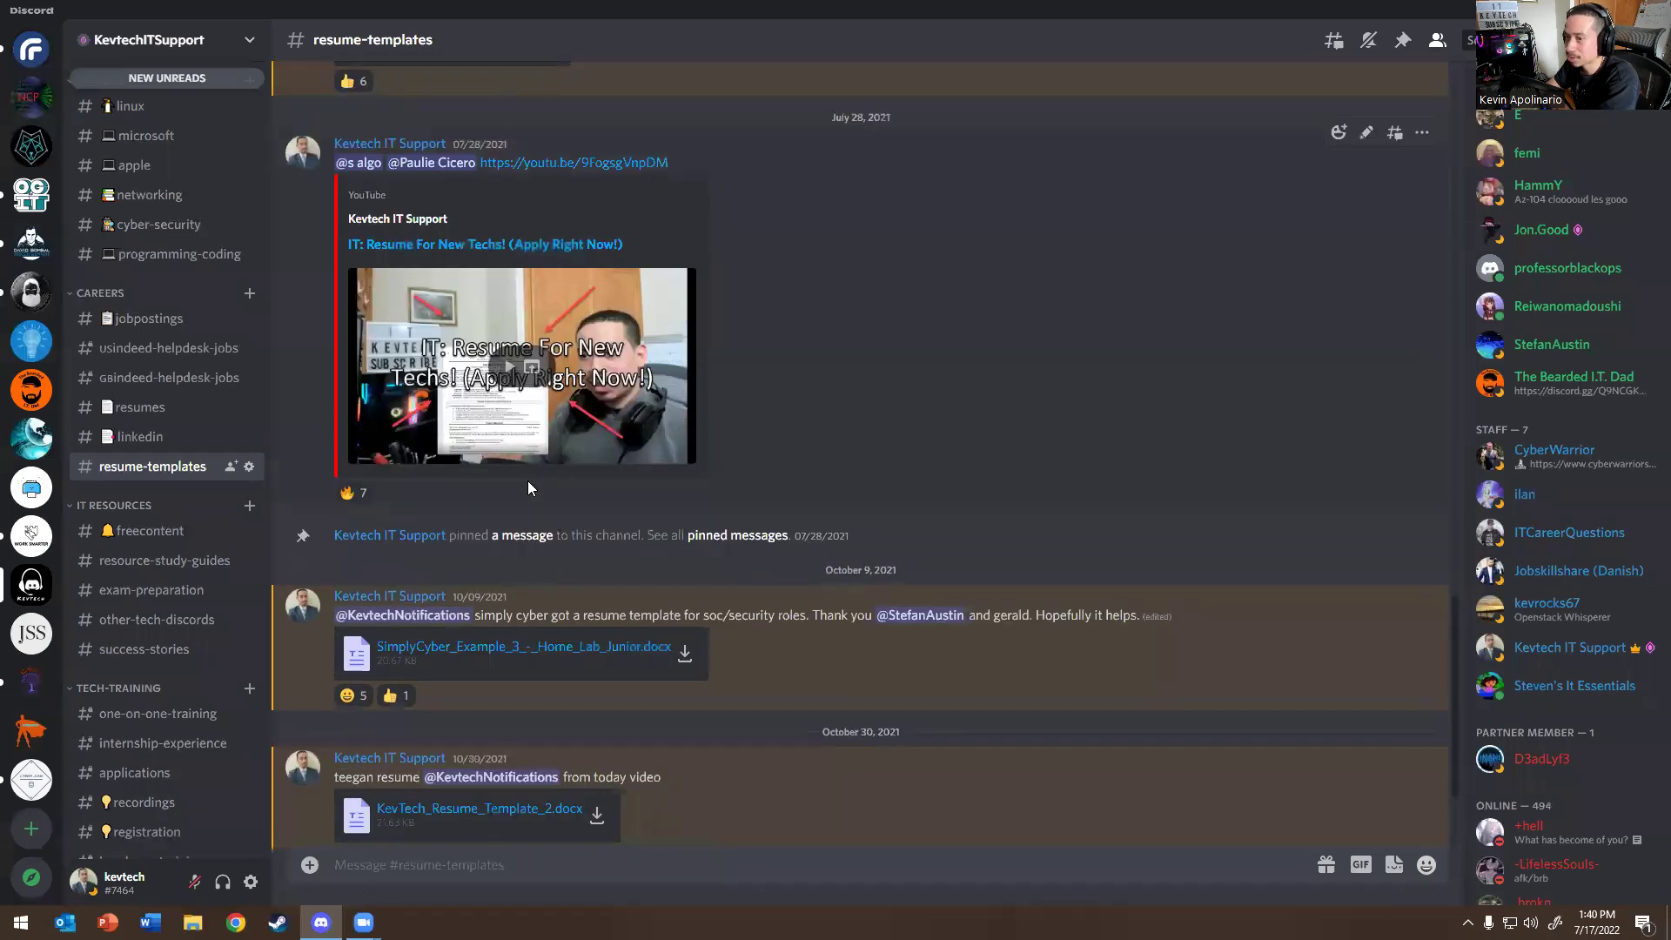
{"action": "left_click", "coordinate": [235, 922]}
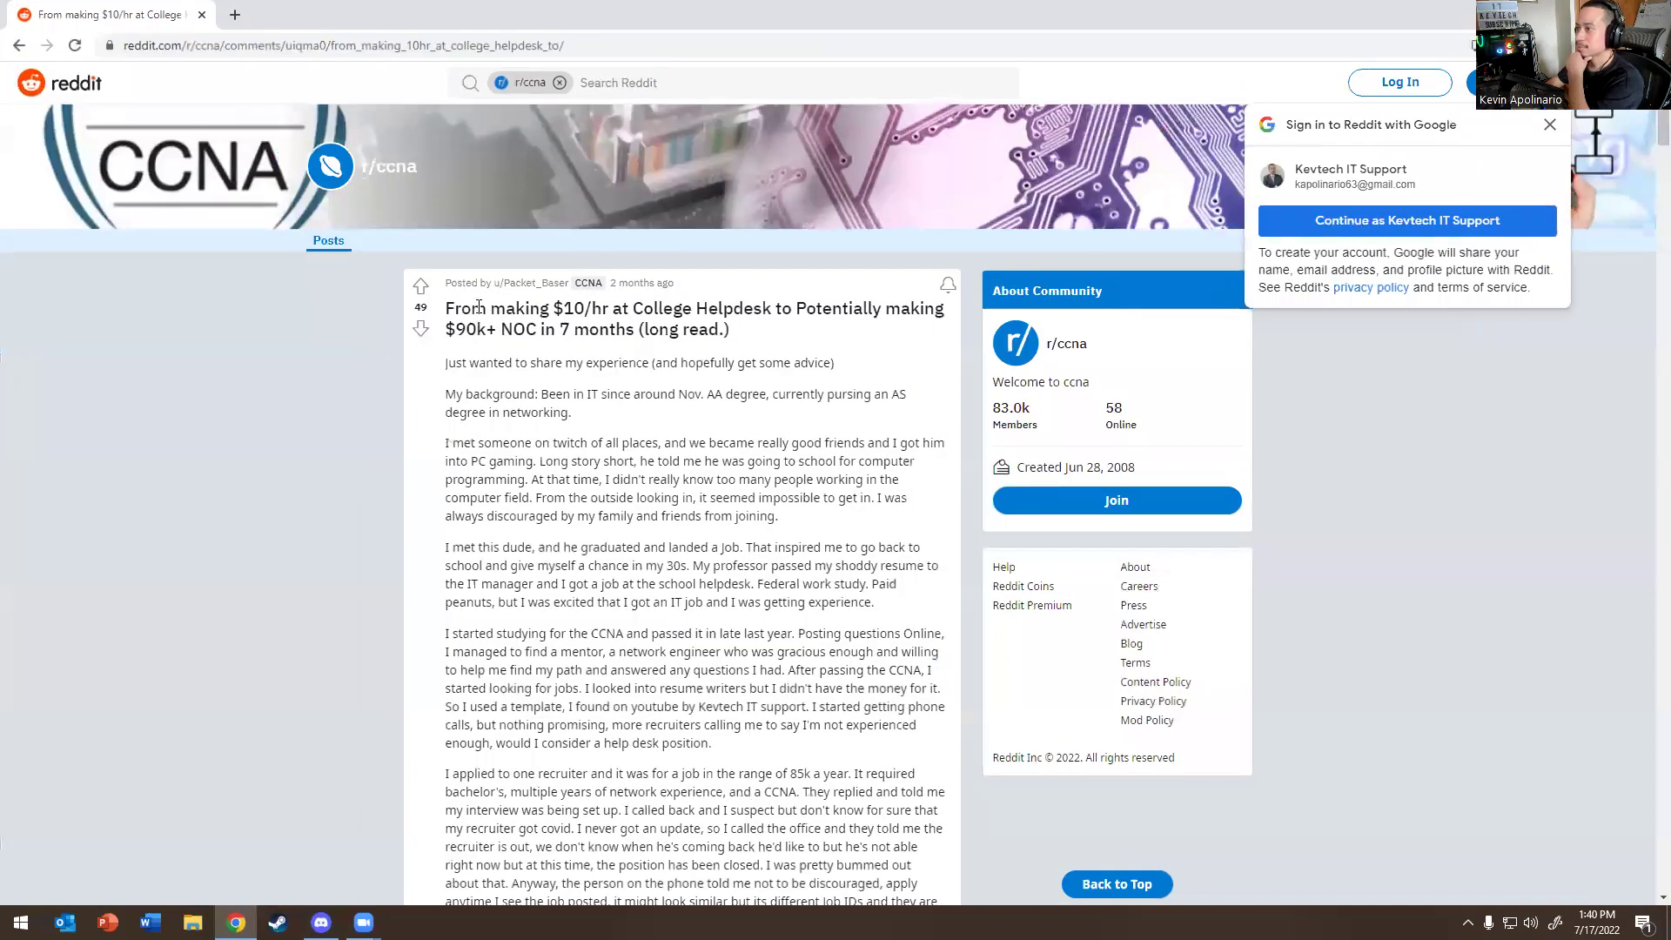
Highlight the Reddit post title and the sentence crediting the Kevtech IT support template
{"action": "left_click_drag", "start_coordinate": [472, 310], "coordinate": [701, 332]}
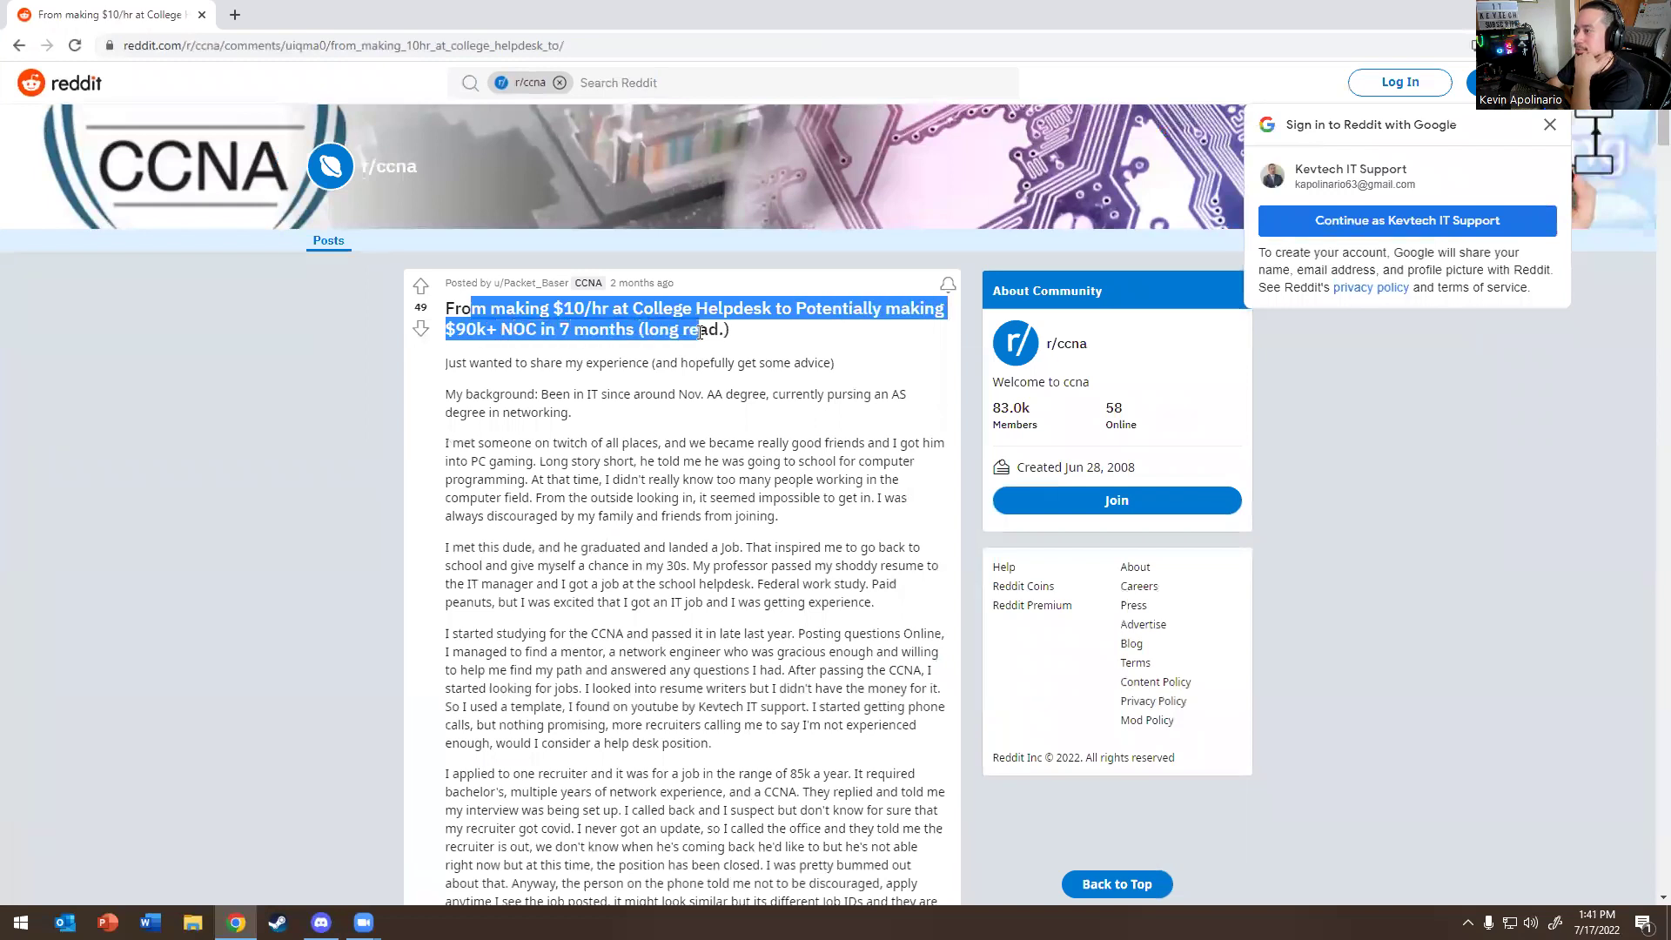
{"action": "left_click", "coordinate": [701, 332]}
{"action": "scroll", "coordinate": [766, 338], "scroll_direction": "down", "scroll_amount": 3}
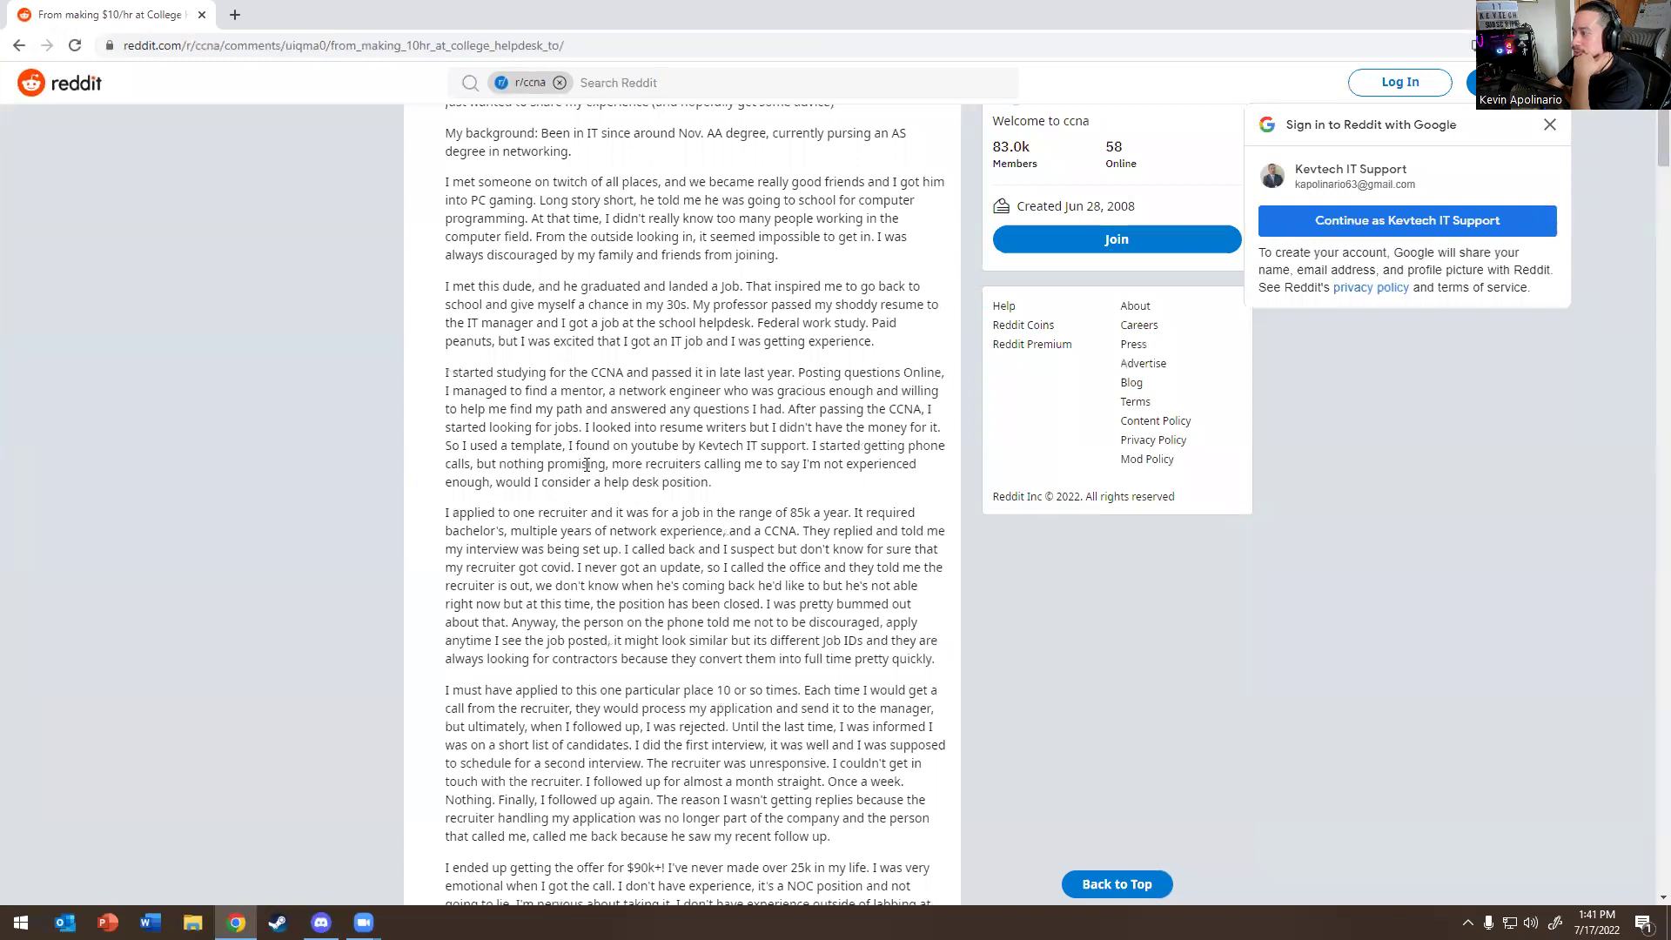
{"action": "scroll", "coordinate": [602, 455], "scroll_direction": "down", "scroll_amount": 2}
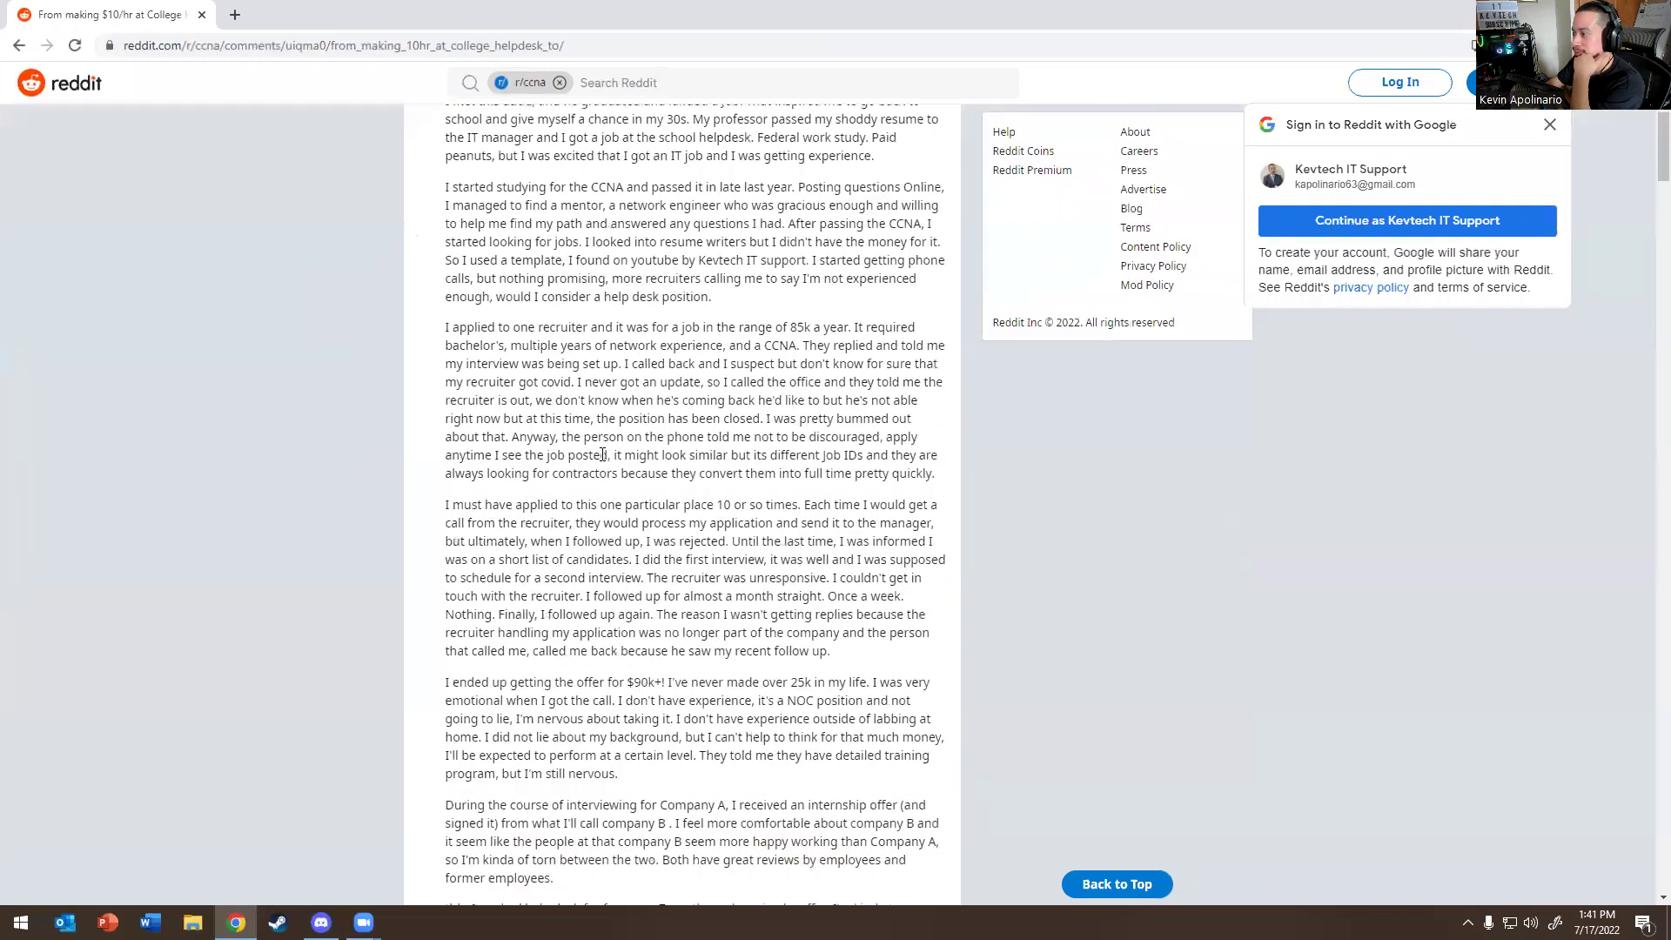
{"action": "scroll", "coordinate": [592, 401], "scroll_direction": "up", "scroll_amount": 2}
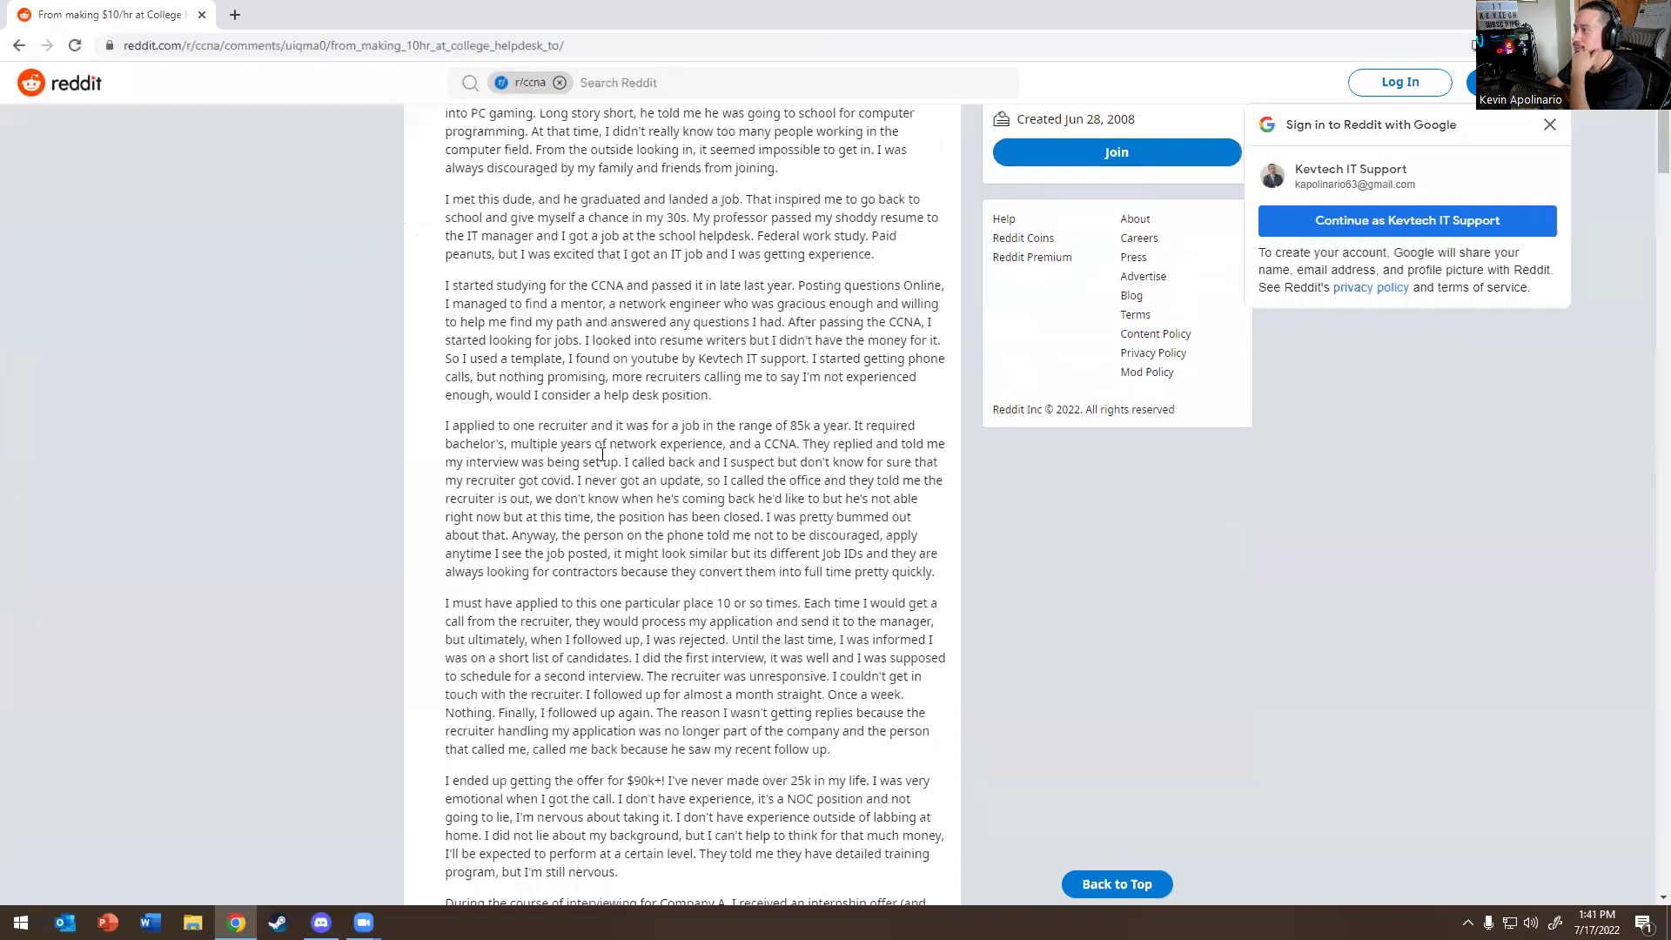
{"action": "left_click_drag", "start_coordinate": [571, 360], "coordinate": [828, 398]}
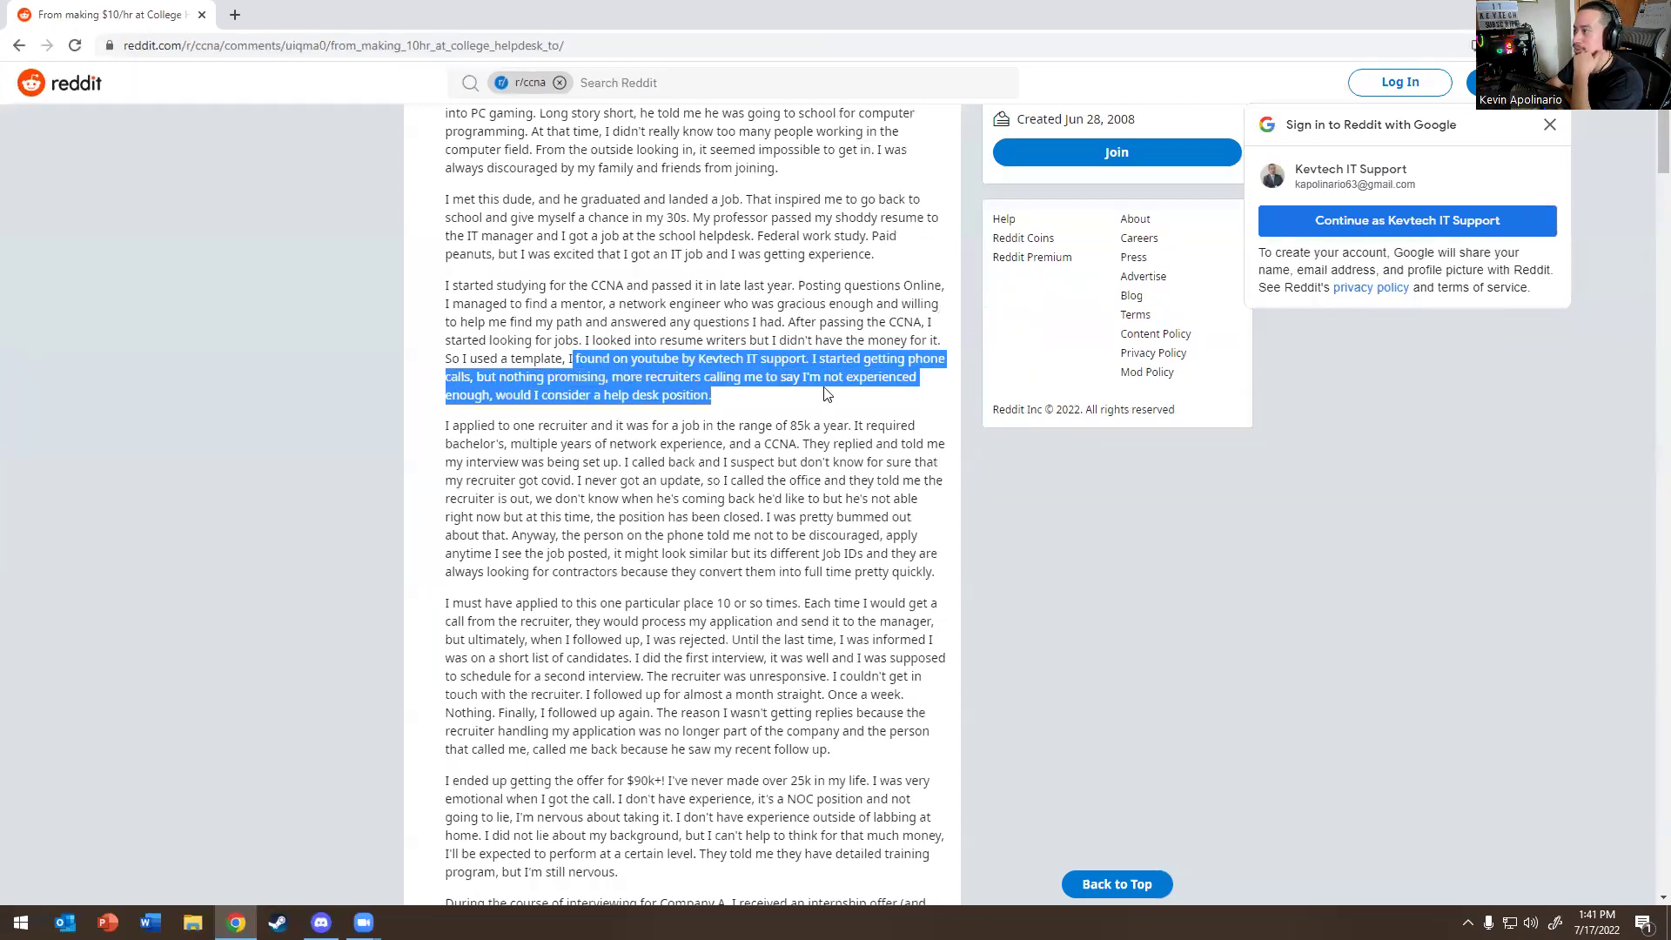
{"action": "left_click", "coordinate": [700, 280]}
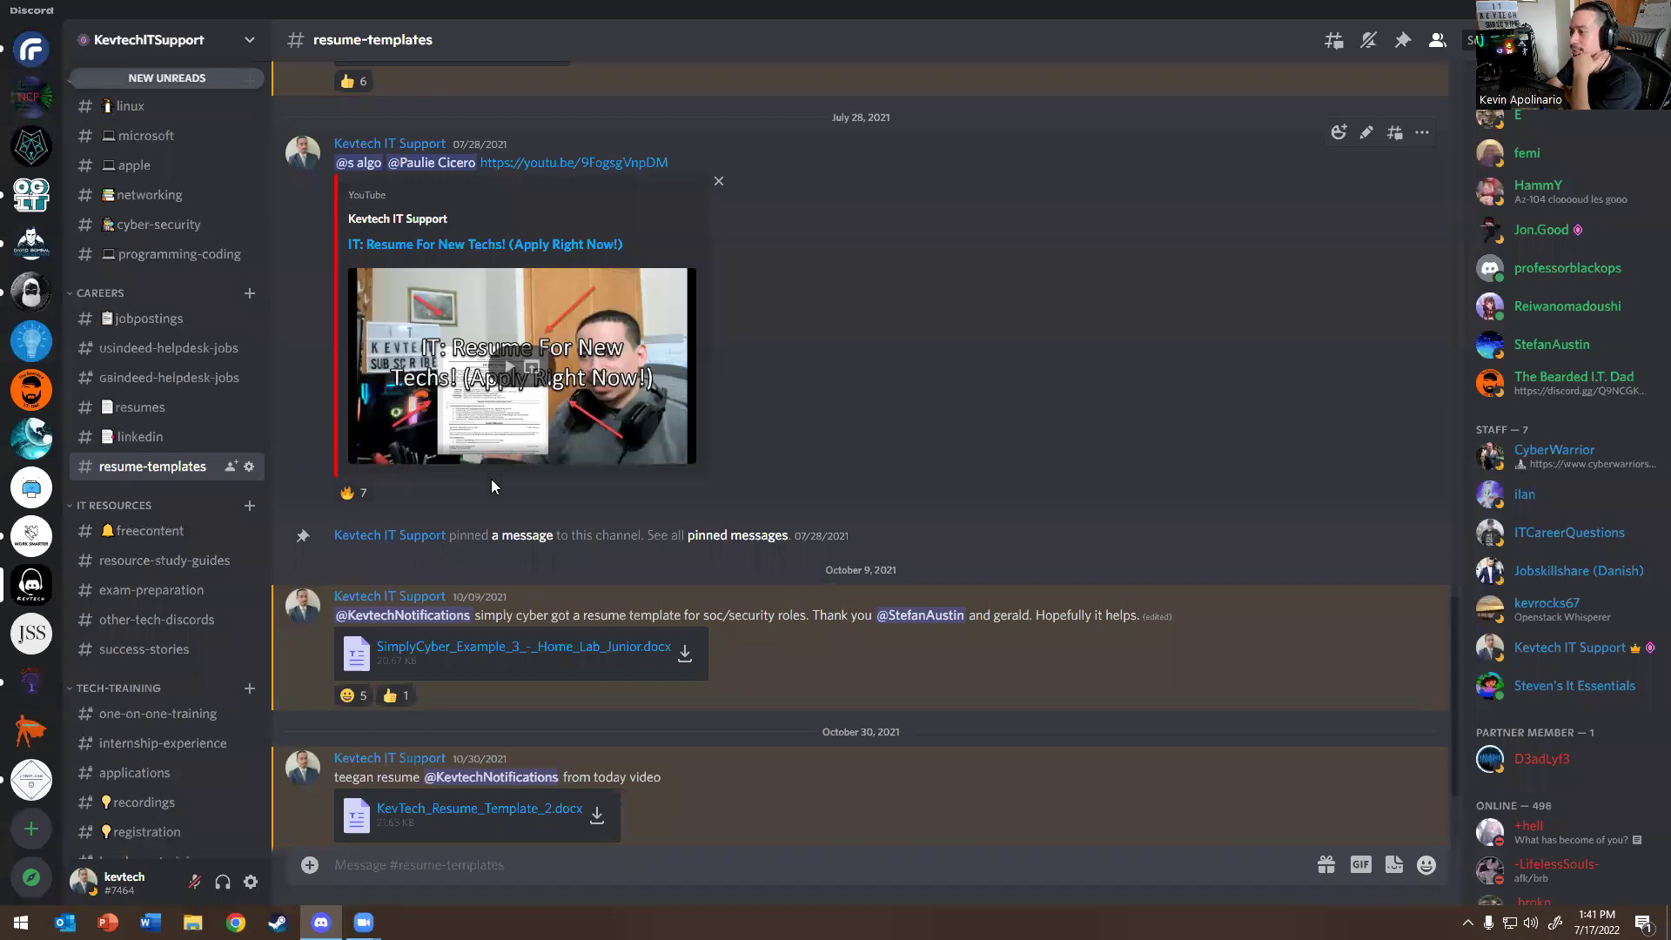
Scroll #resume-templates down to the second KevTech resume template post
{"action": "scroll", "coordinate": [491, 480], "scroll_direction": "down", "scroll_amount": 2}
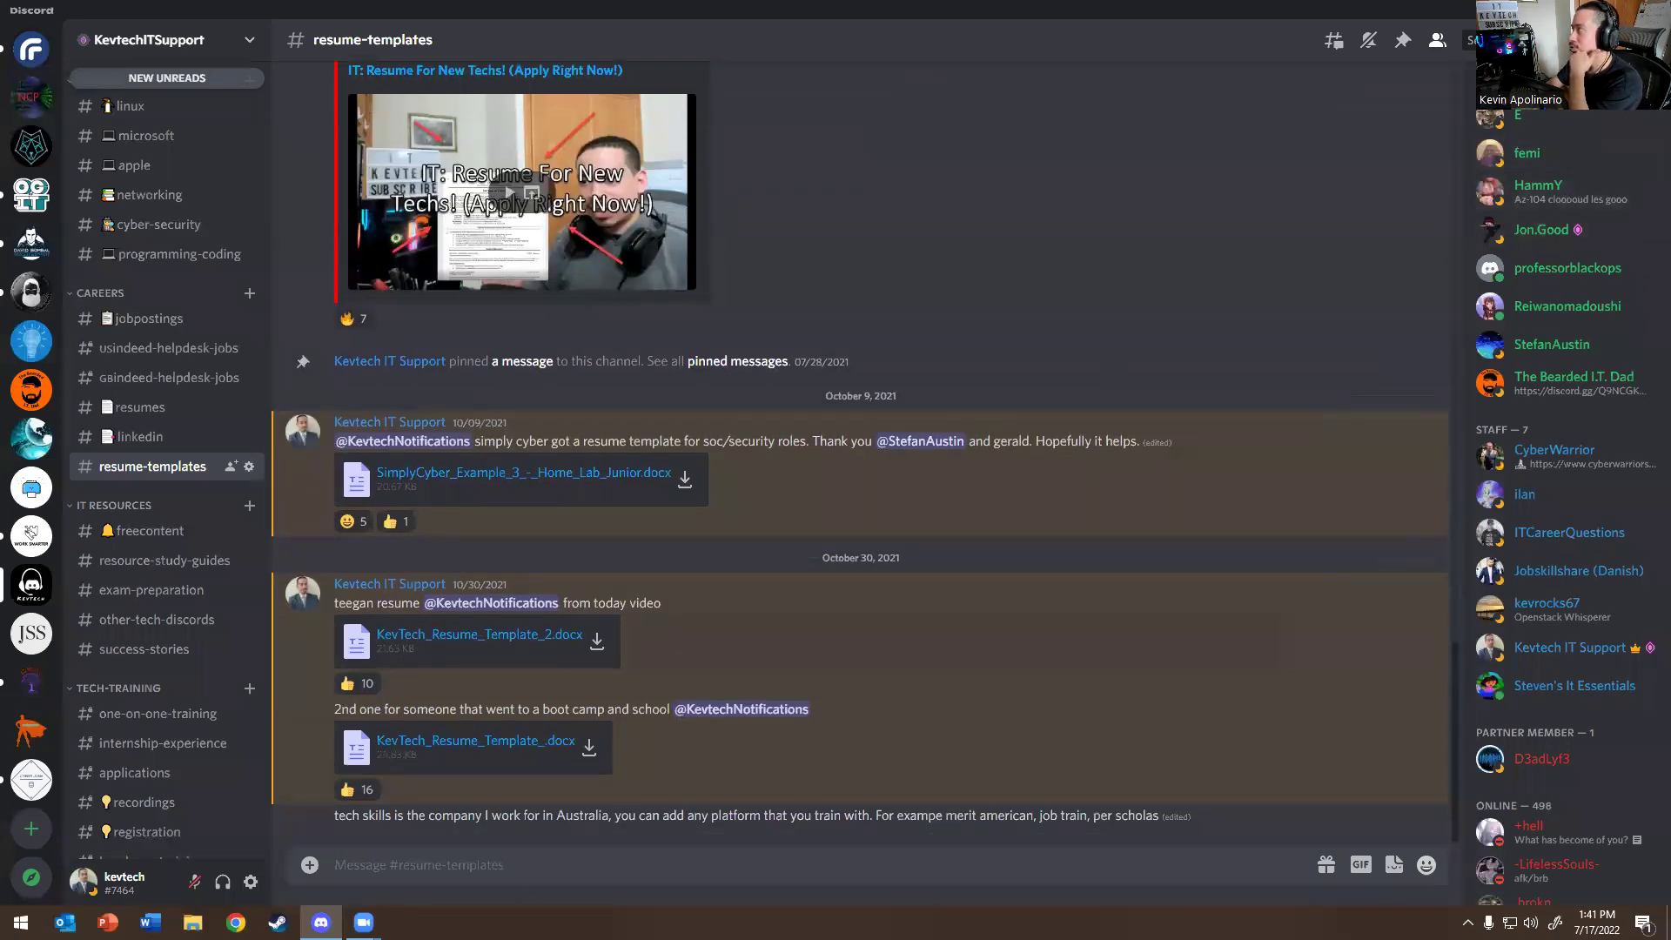